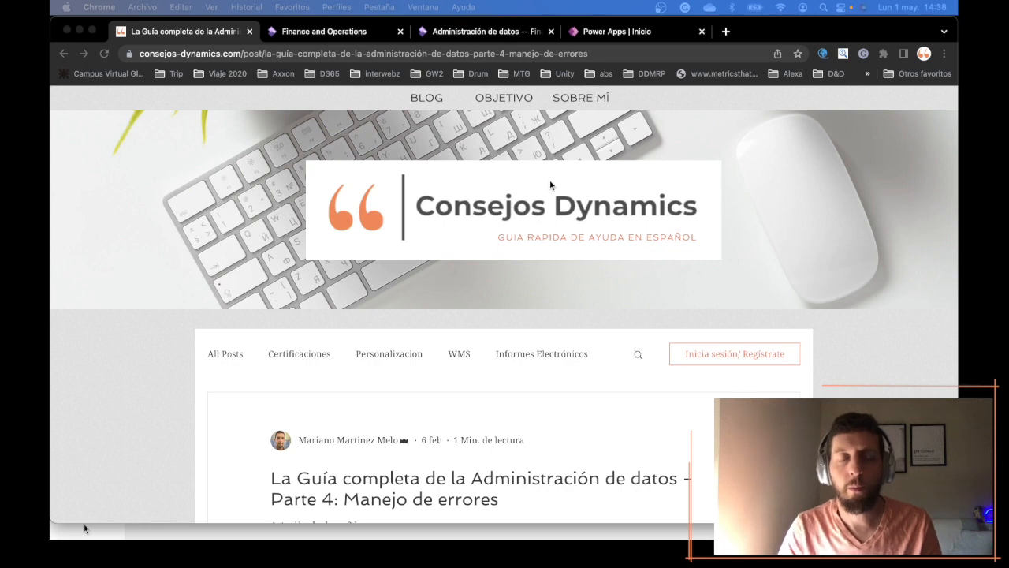
scroll(542, 184, "down", 5)
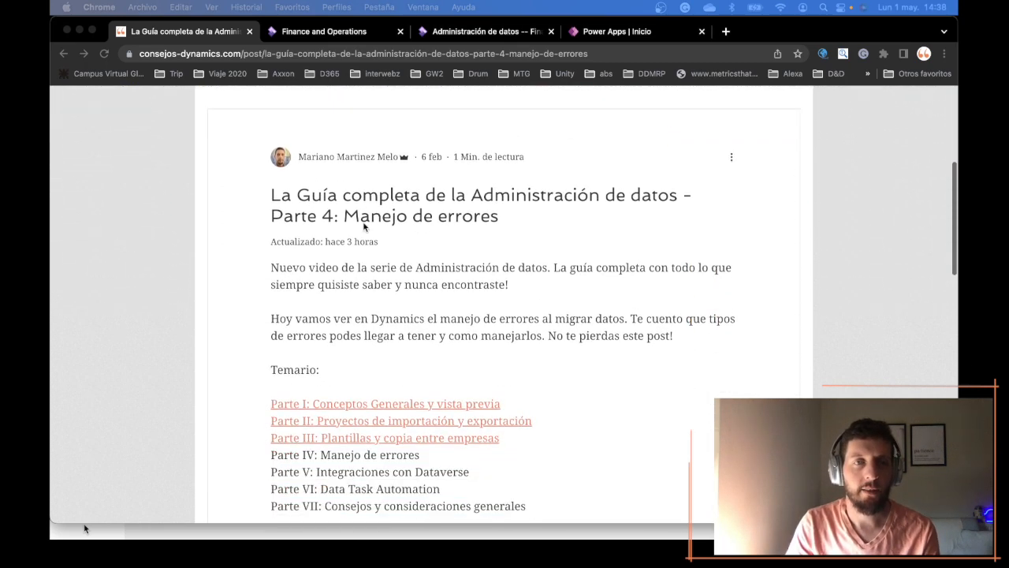
- Read through the blog post on error handling in data management, including its list of series parts
scroll(417, 426, "up", 1)
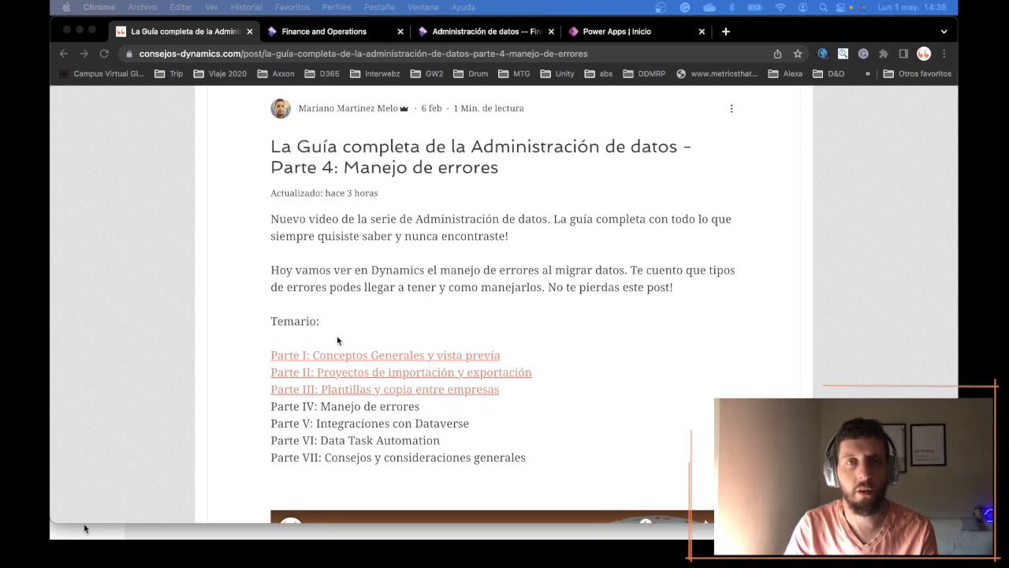
left_click(259, 318)
scroll(557, 358, "up", 3)
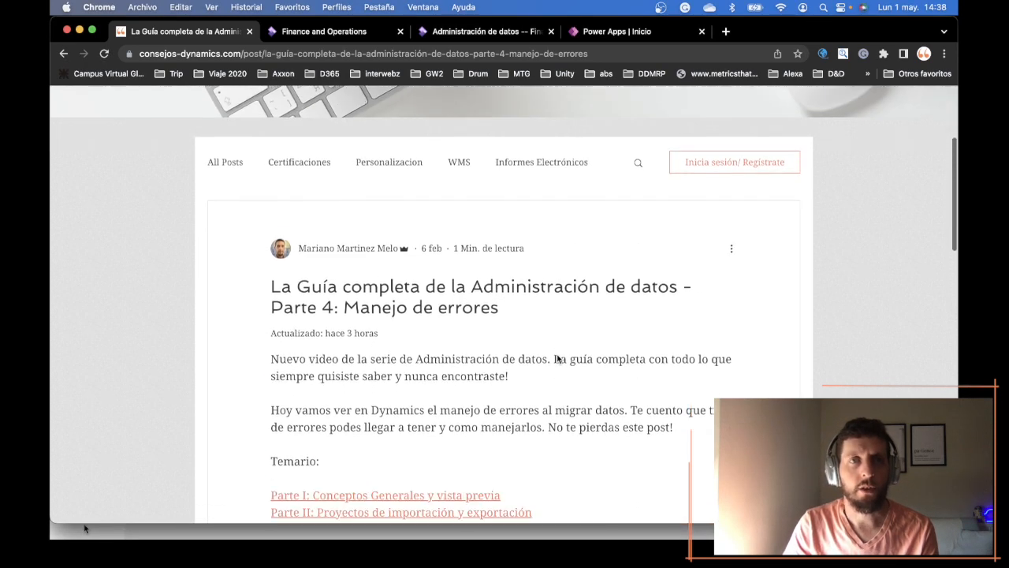
scroll(556, 356, "down", 5)
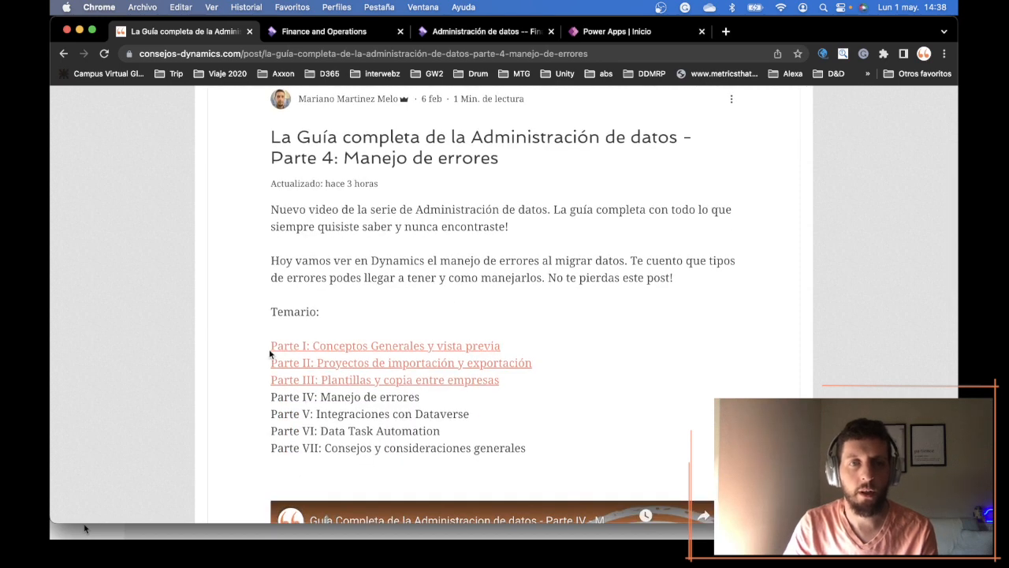
scroll(269, 349, "down", 2)
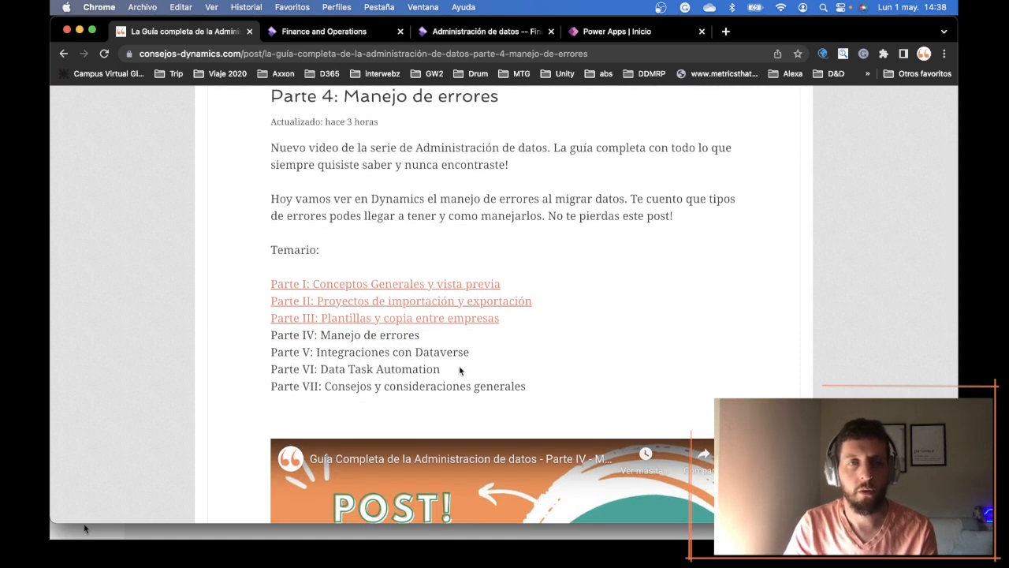
scroll(468, 368, "up", 1)
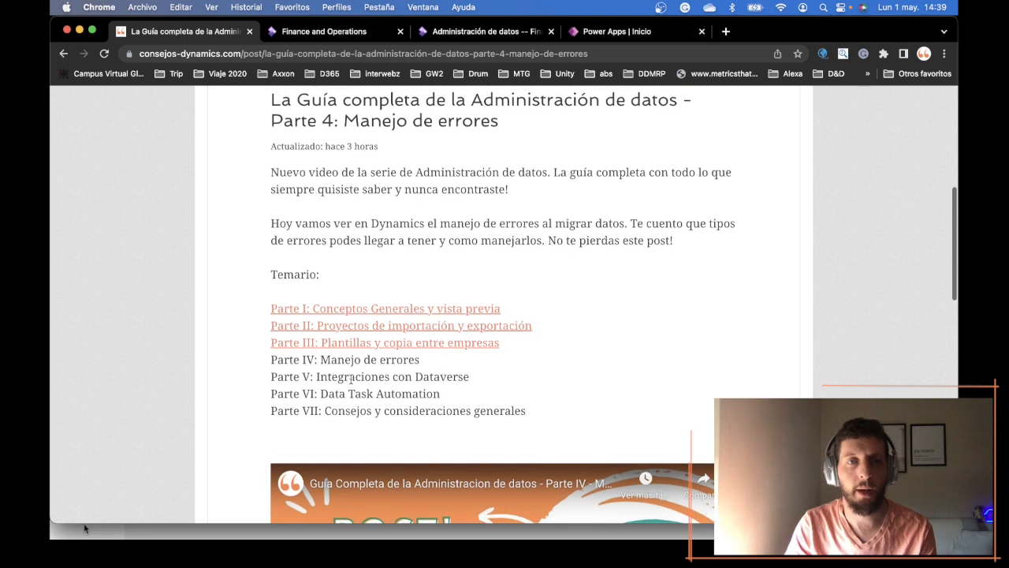
left_click_drag(279, 376, 265, 397)
left_click(264, 396)
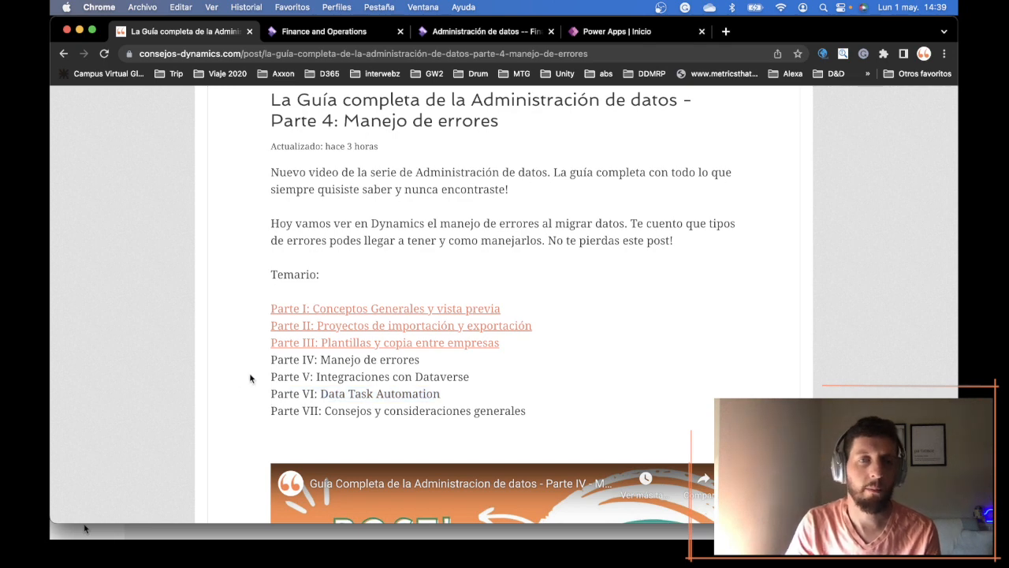
scroll(247, 363, "up", 2)
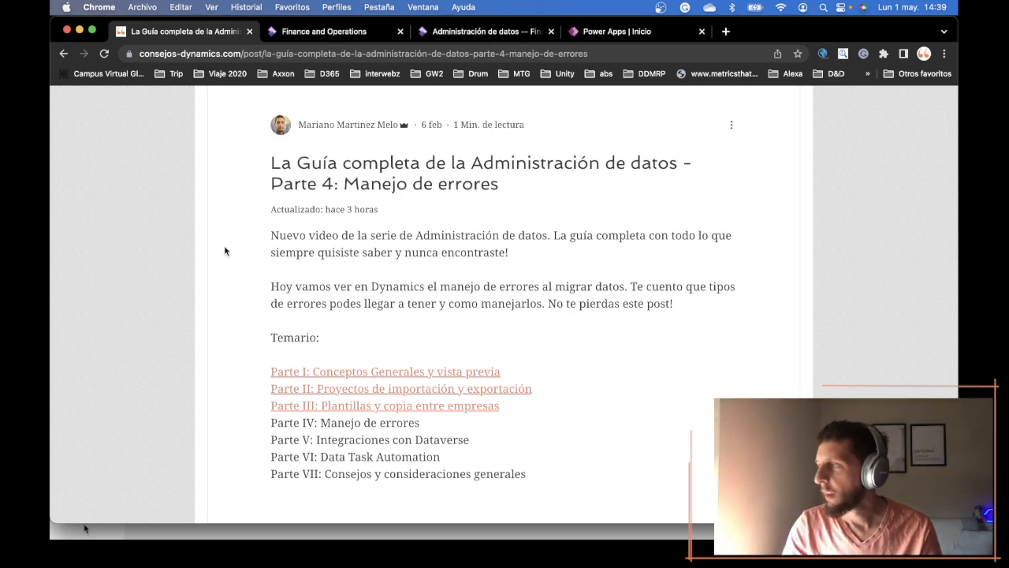
scroll(275, 192, "up", 1)
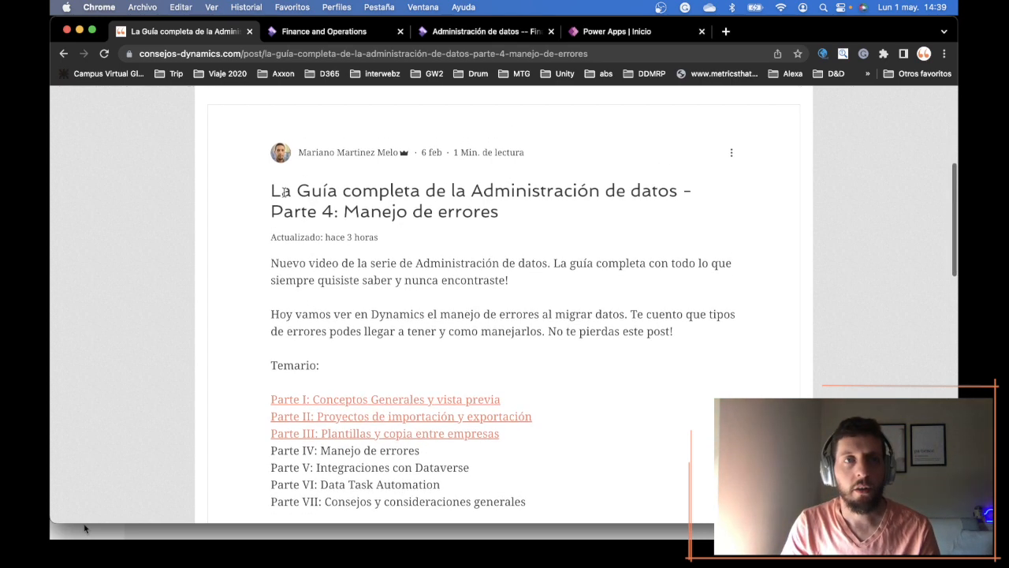
scroll(285, 192, "up", 2)
- Start a new Finance and Operations session and open Doble escritura from the Administración de datos workspace
left_click(341, 32)
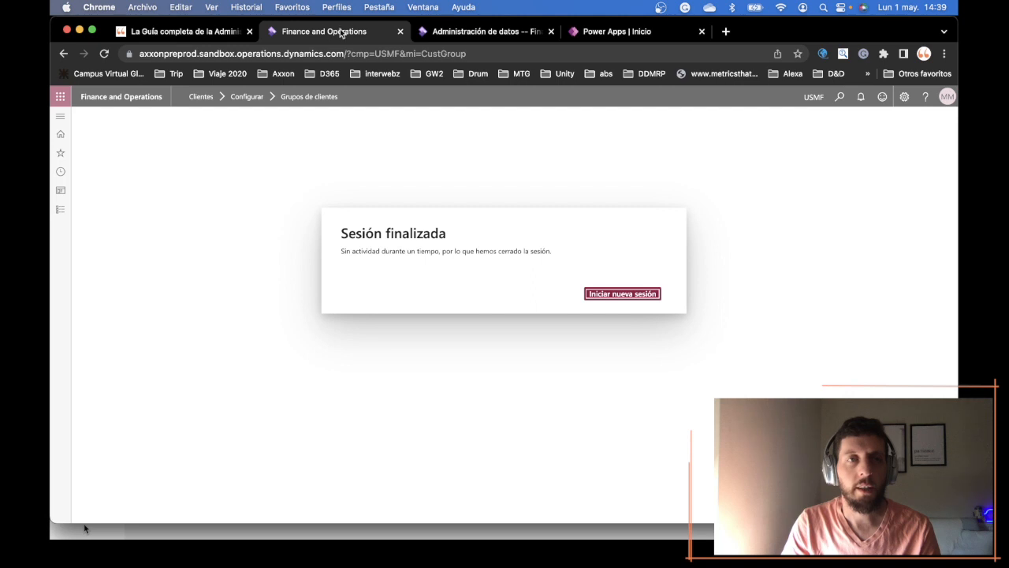
left_click(627, 299)
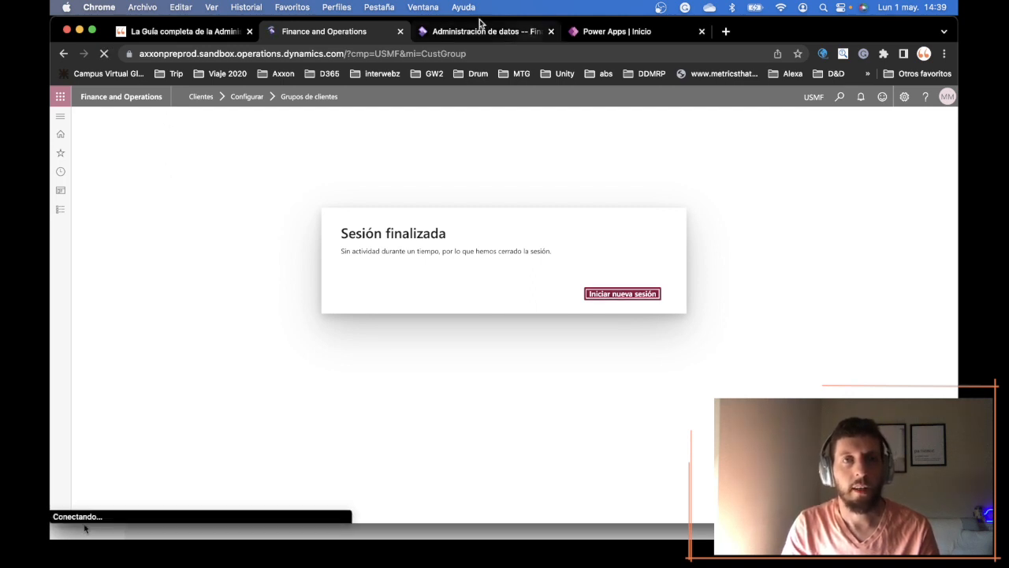
left_click_drag(476, 37, 330, 33)
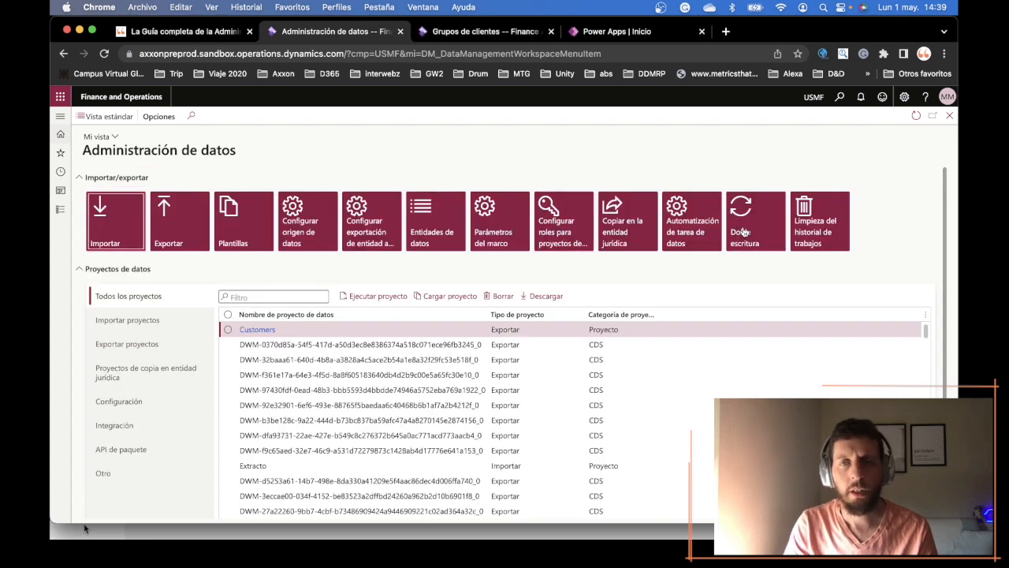
left_click(756, 209)
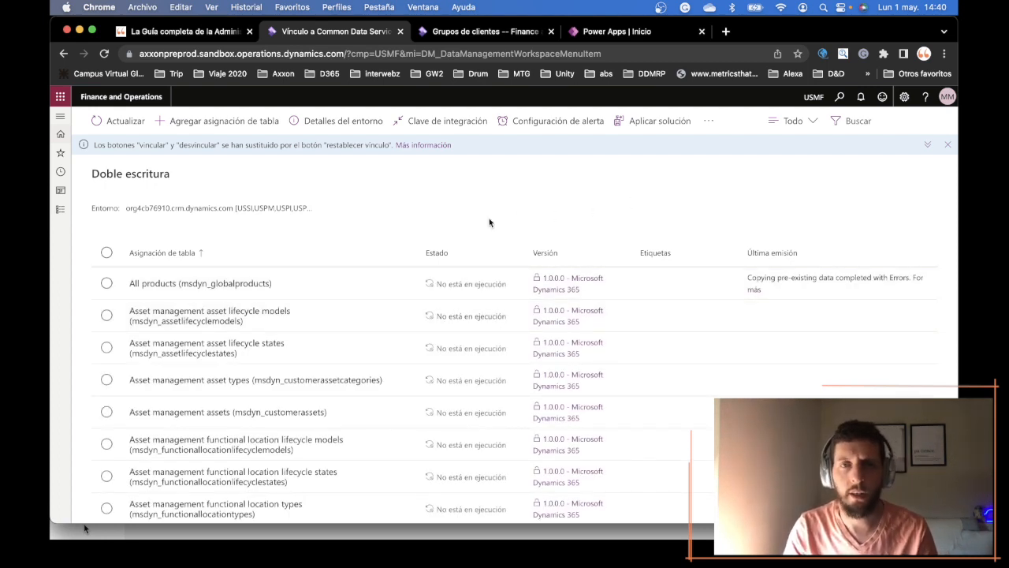
- Dismiss the notice about the link buttons and sort the table maps ascending by Estado
left_click(946, 145)
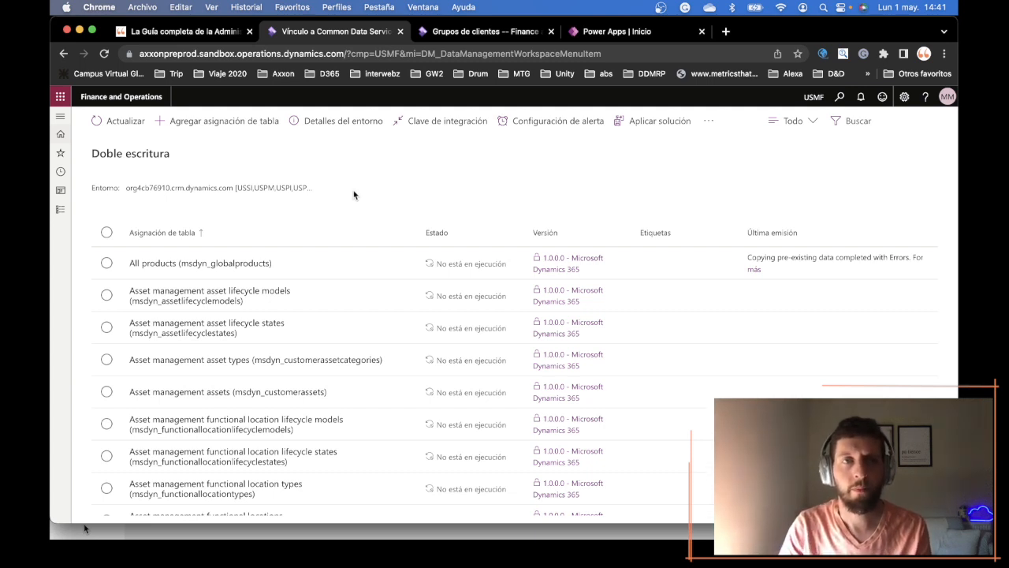
left_click(447, 224)
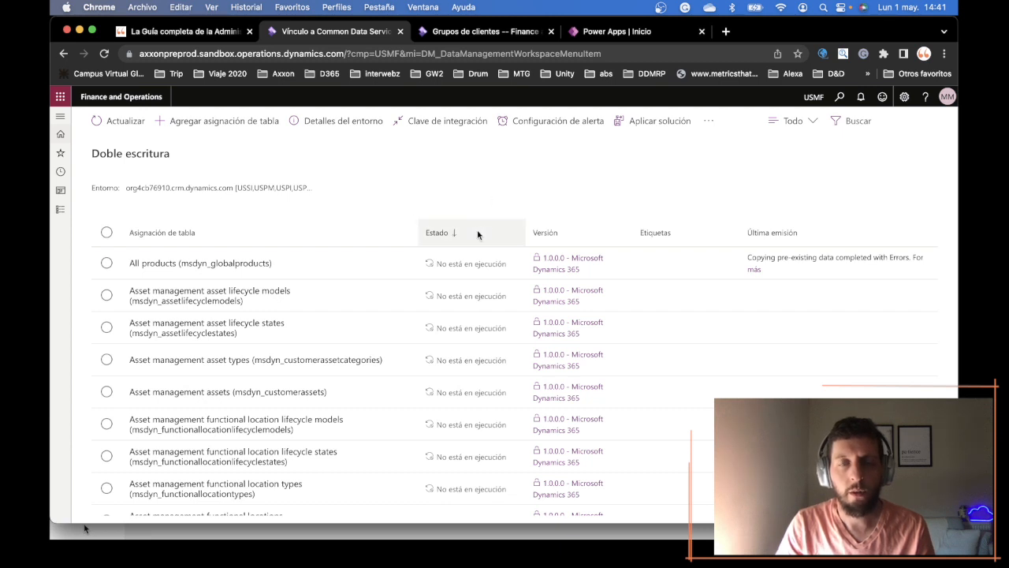
left_click(458, 228)
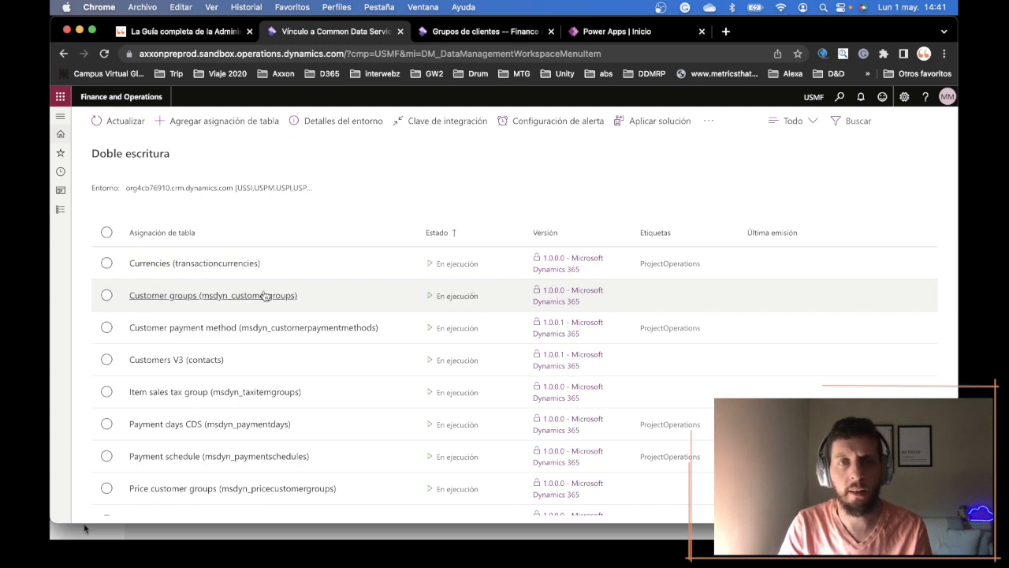
- Open the Customer groups (msdyn_customergroups) map, review its column assignments and return to the Doble escritura list
left_click(321, 289)
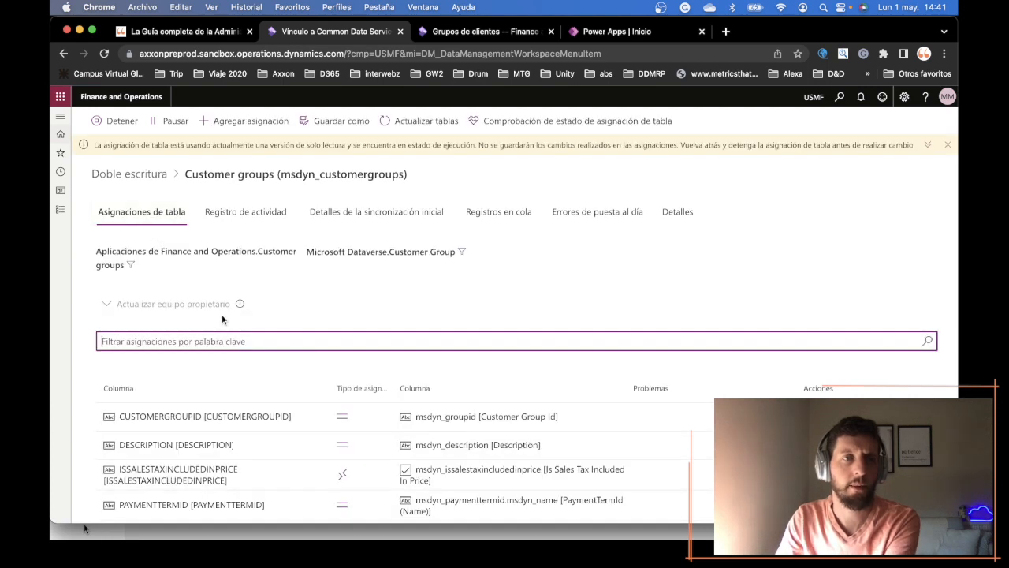
scroll(221, 314, "down", 1)
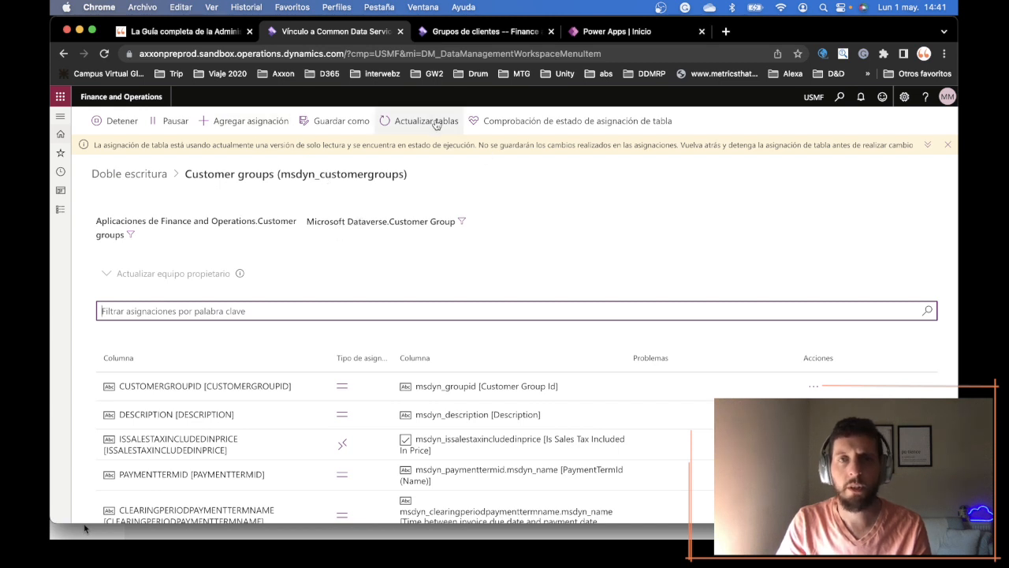
left_click(949, 146)
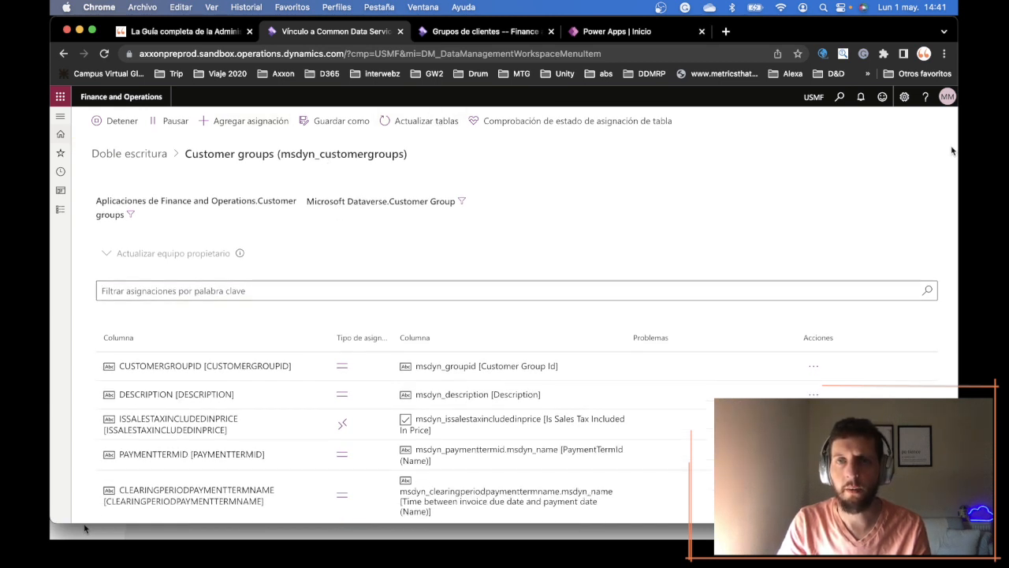
left_click(146, 160)
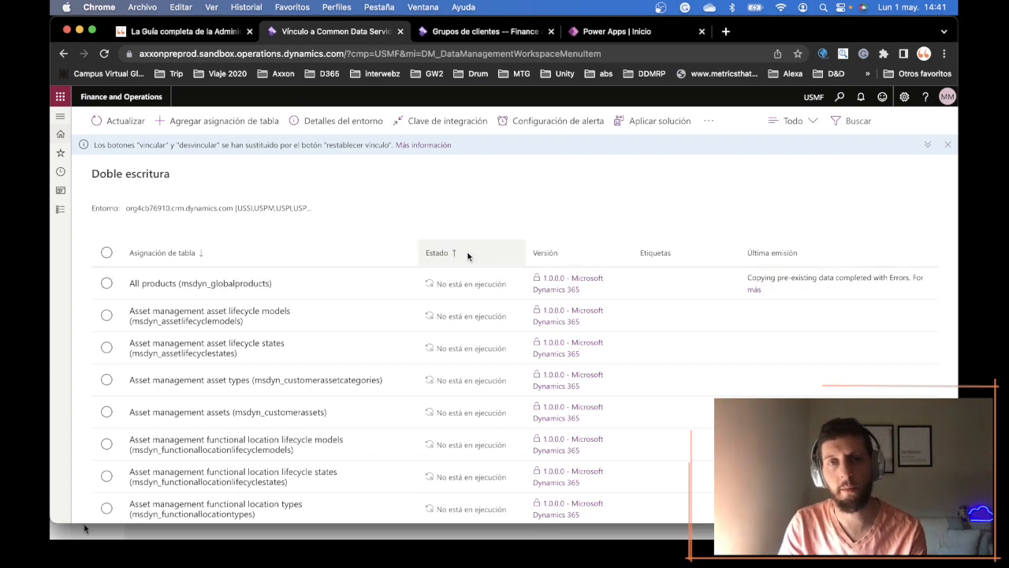
- Re-sort the table map list ascending by Estado and select the Customer groups (msdyn_customergroups) map
scroll(462, 291, "down", 5)
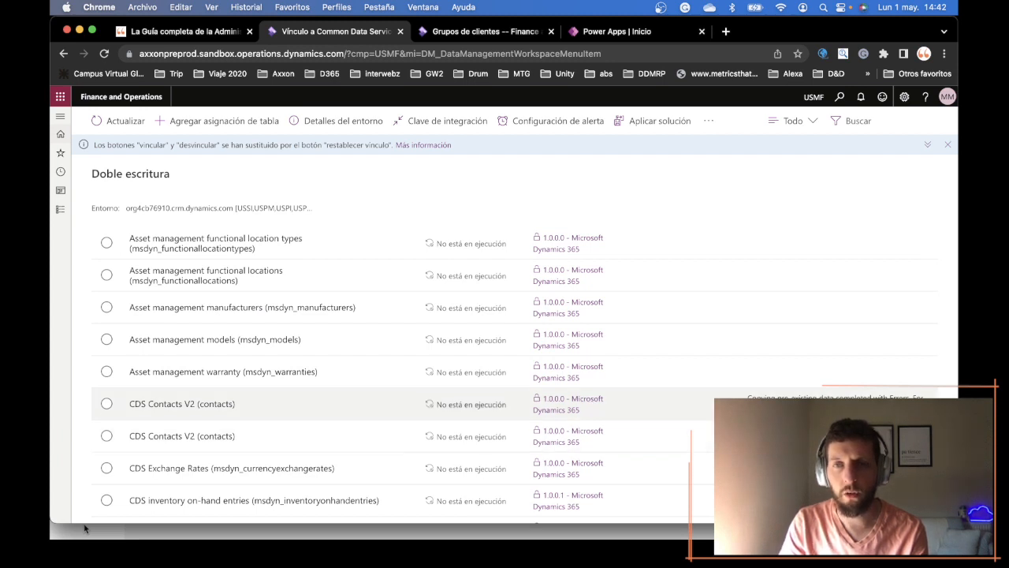
scroll(757, 398, "down", 1)
left_click_drag(756, 396, 788, 473)
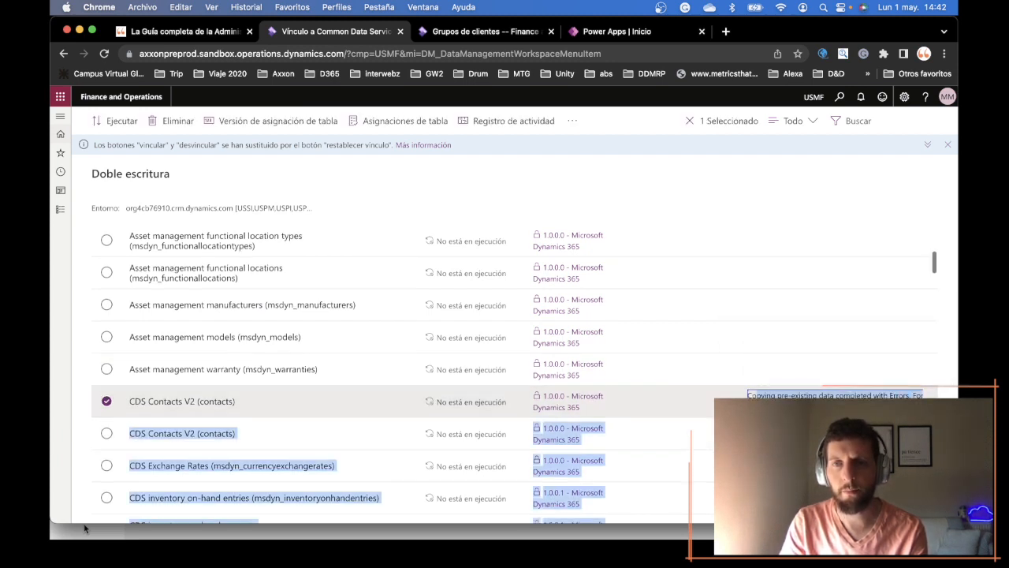
scroll(797, 354, "up", 5)
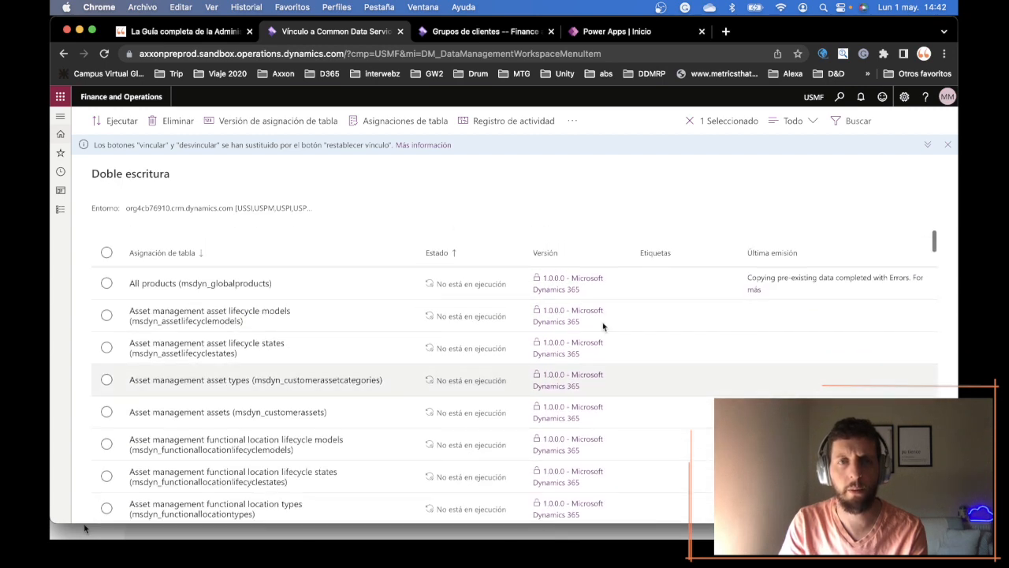
left_click(487, 252)
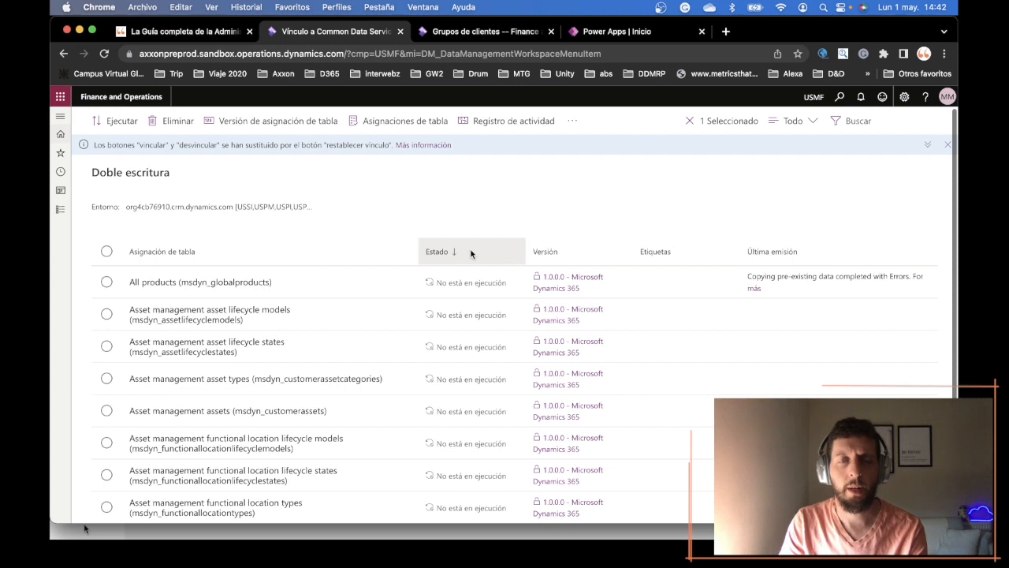
left_click(472, 252)
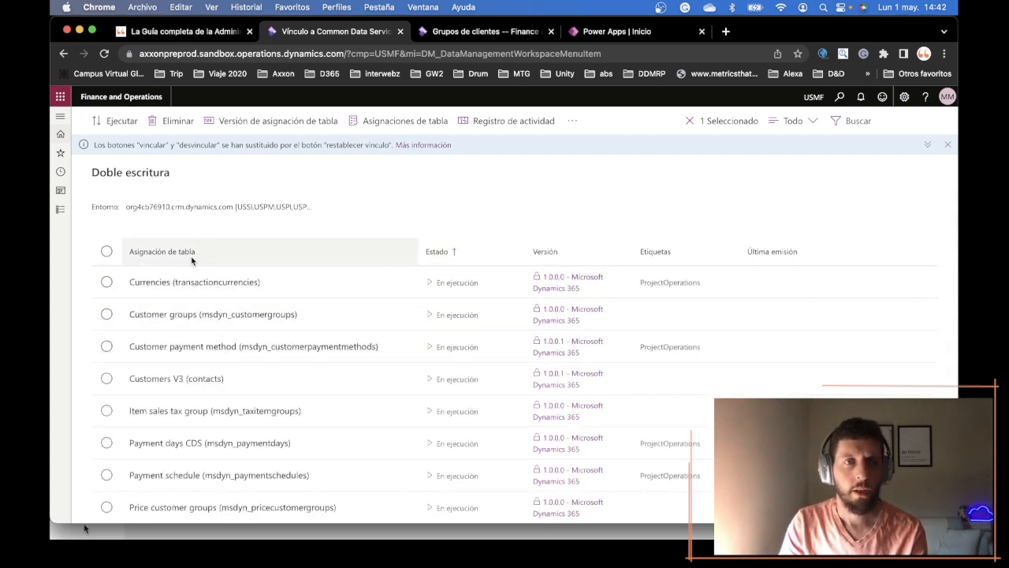
left_click(216, 315)
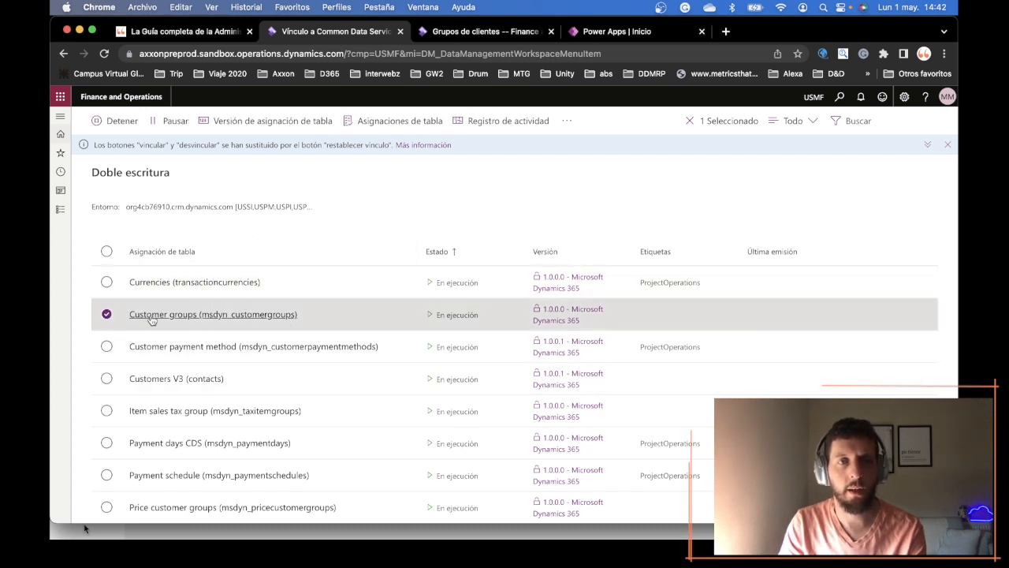
- Open the Tablas list in Power Apps and revisit the Grupos de clientes and Doble escritura pages
left_click(455, 33)
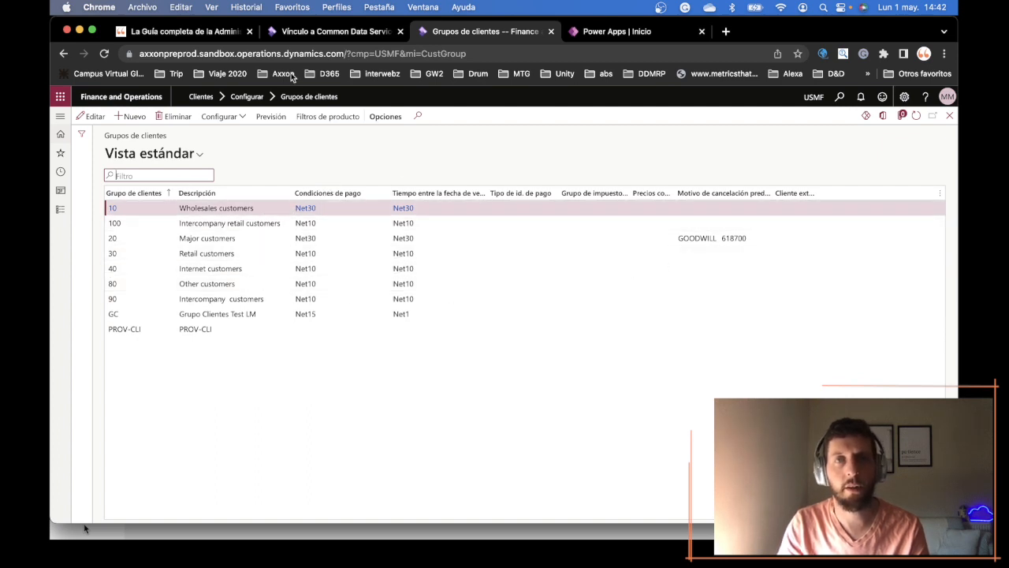
left_click(613, 32)
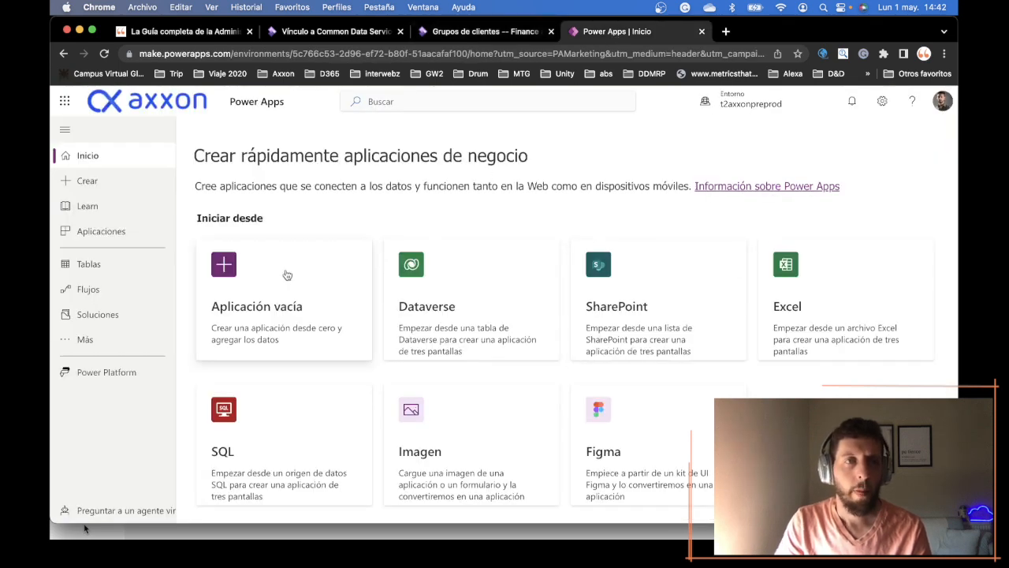
left_click(102, 268)
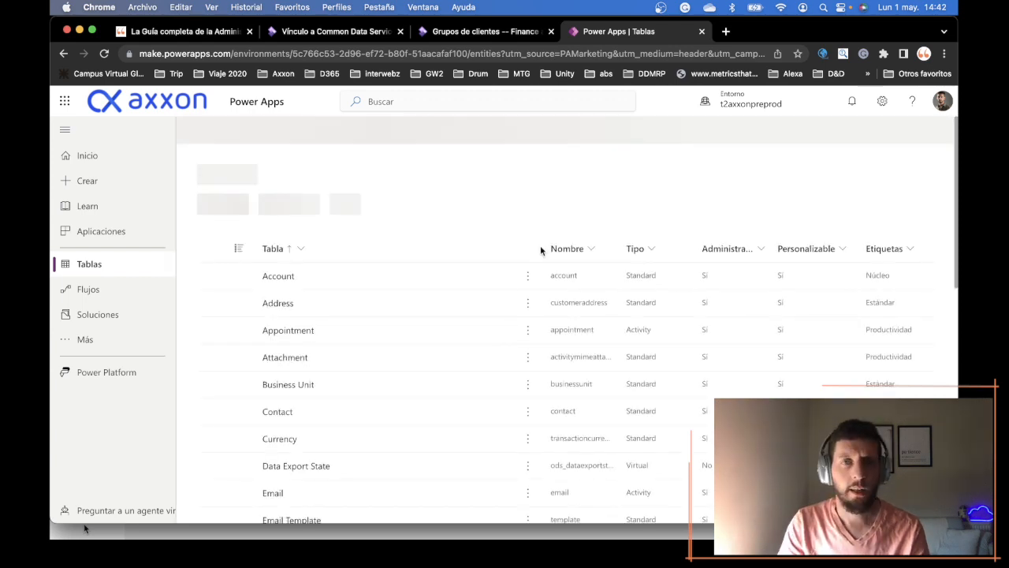
left_click(478, 33)
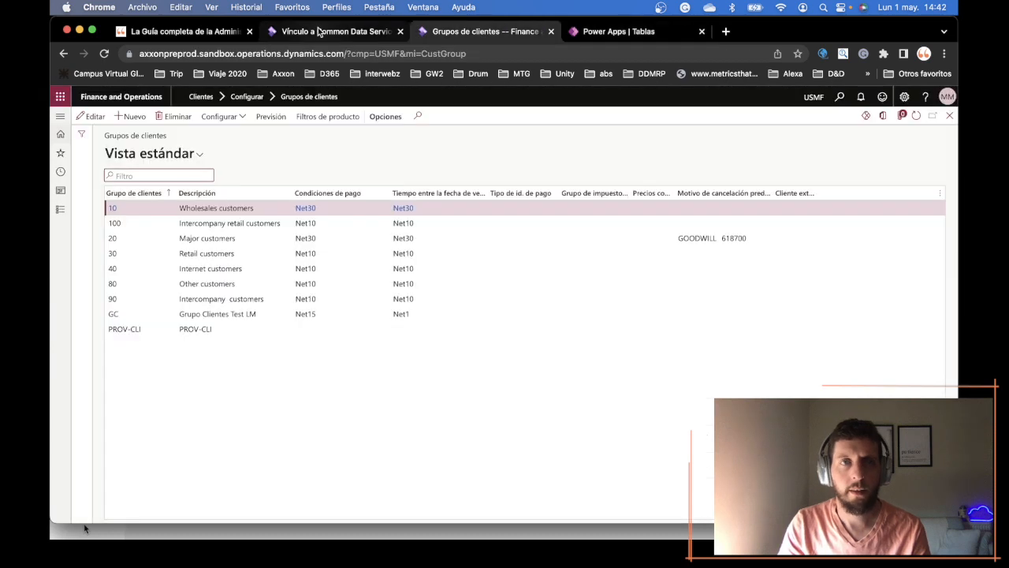
left_click(319, 31)
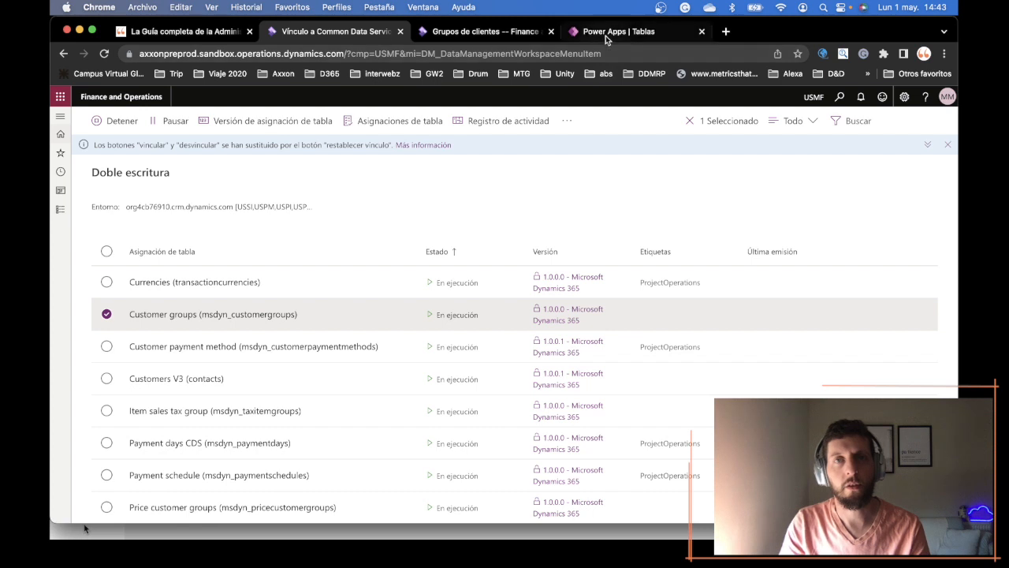
- Switch to Power Apps and filter the full table list to those whose Nombre contains "customer"
left_click(605, 34)
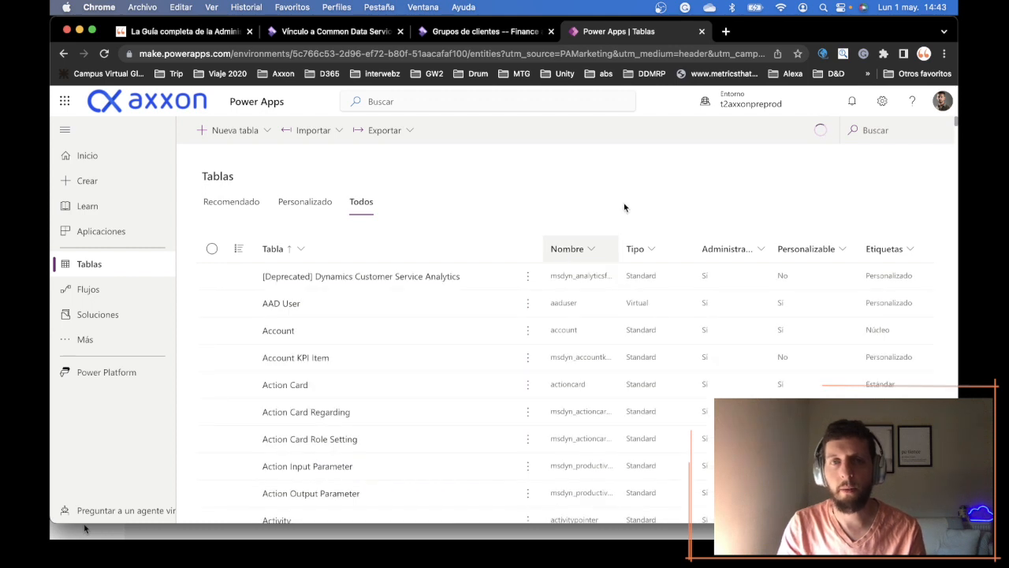
left_click(622, 246)
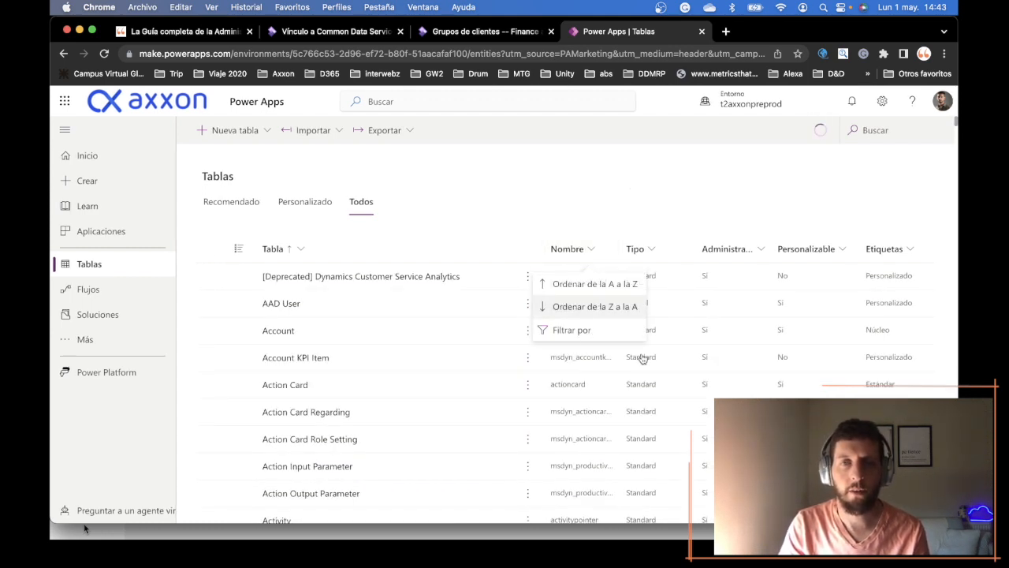
left_click(573, 332)
type("customer")
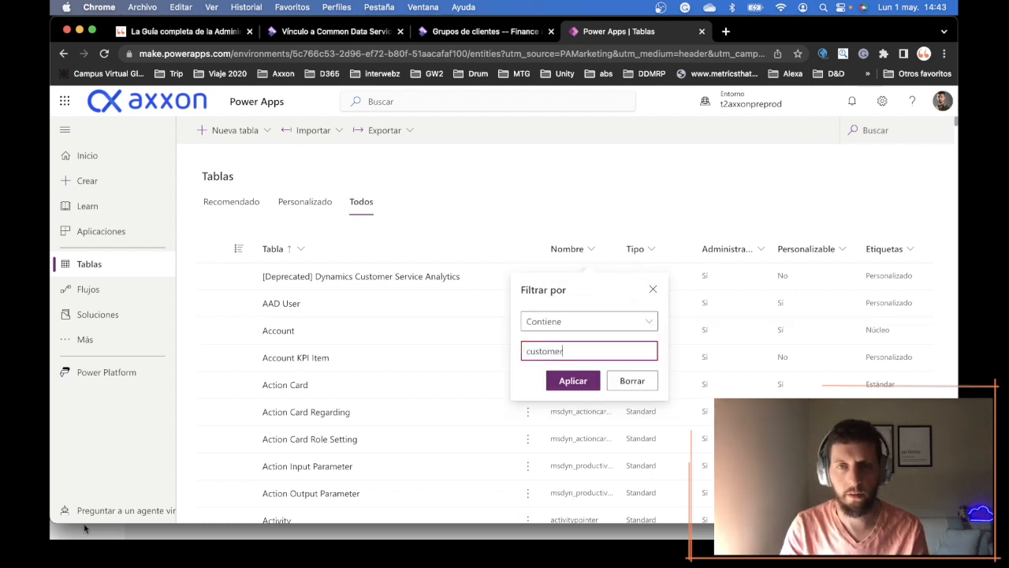
left_click(588, 381)
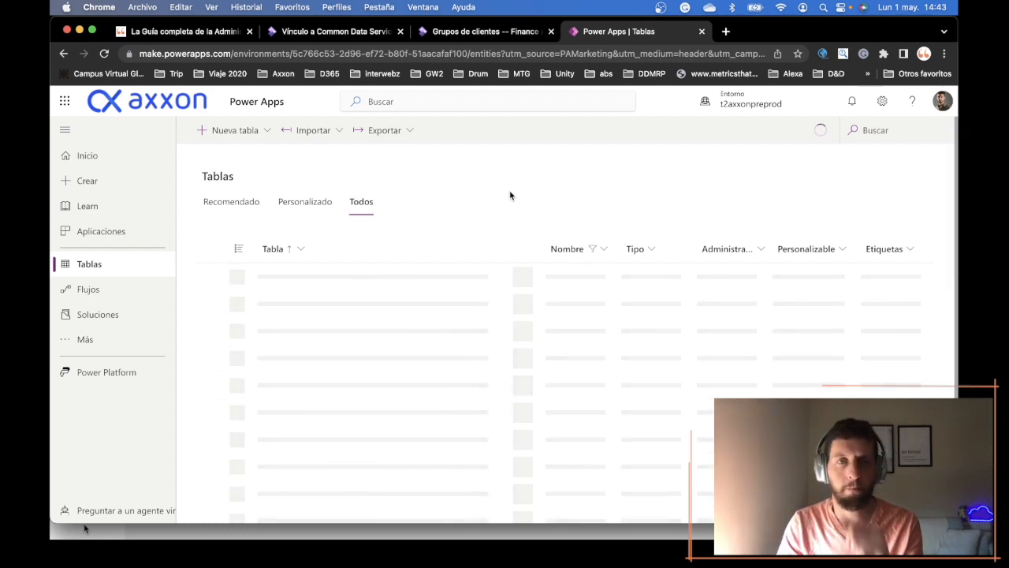
- Open the Customer Group table and review its properties, columns and data rows
left_click(306, 361)
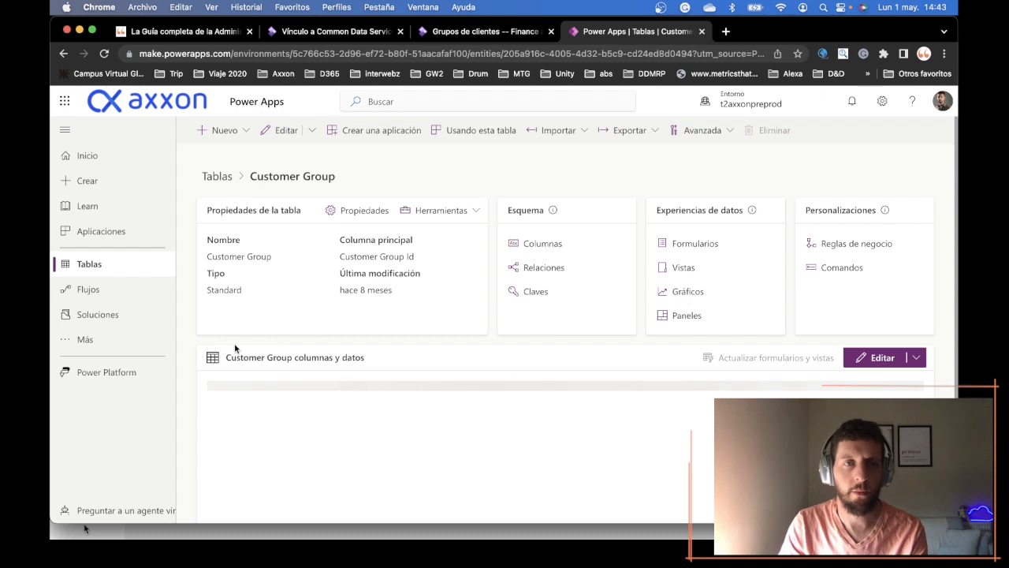
scroll(187, 362, "down", 4)
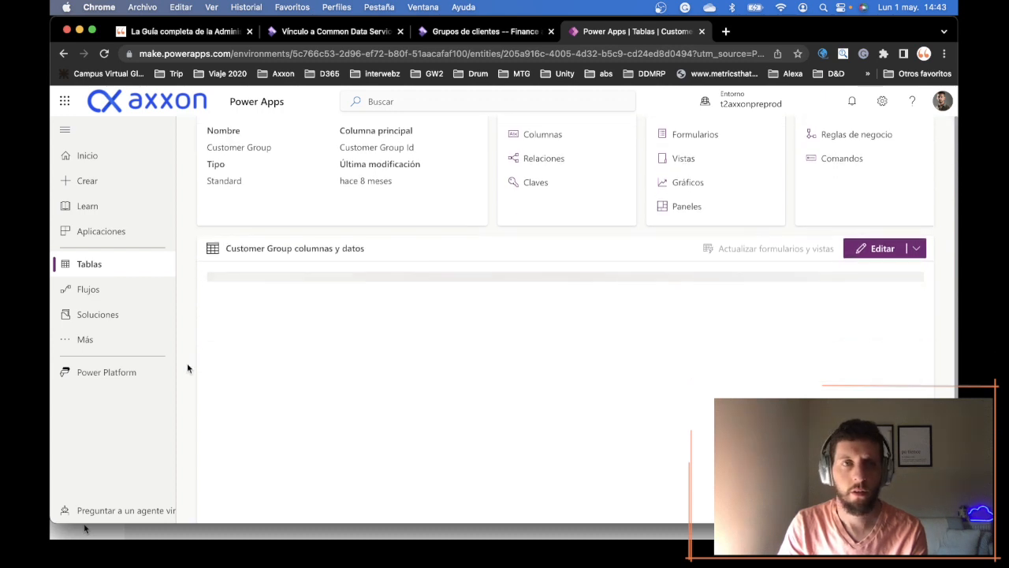
scroll(188, 363, "up", 4)
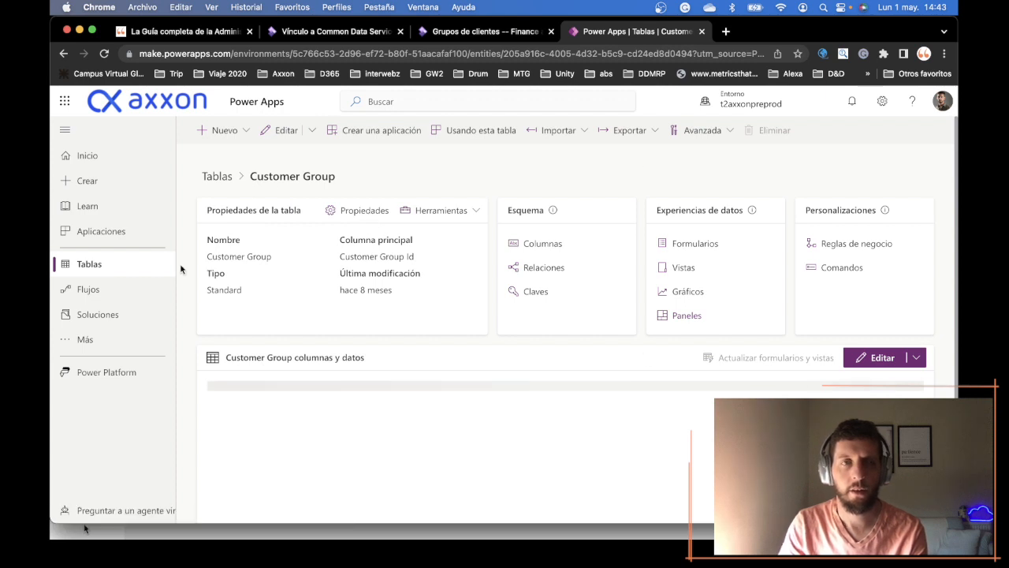
scroll(183, 273, "down", 1)
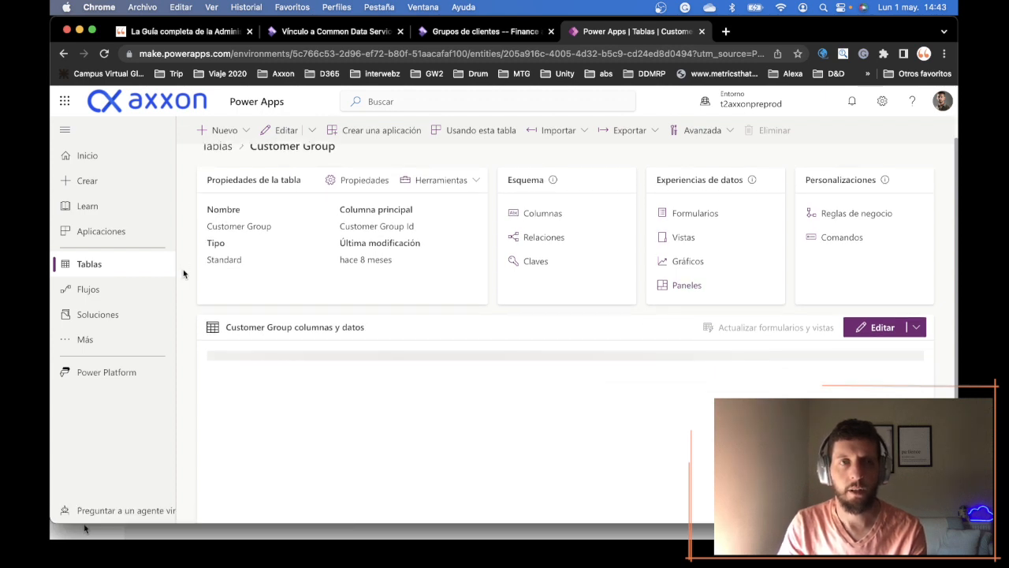
scroll(183, 273, "down", 1)
scroll(183, 273, "down", 4)
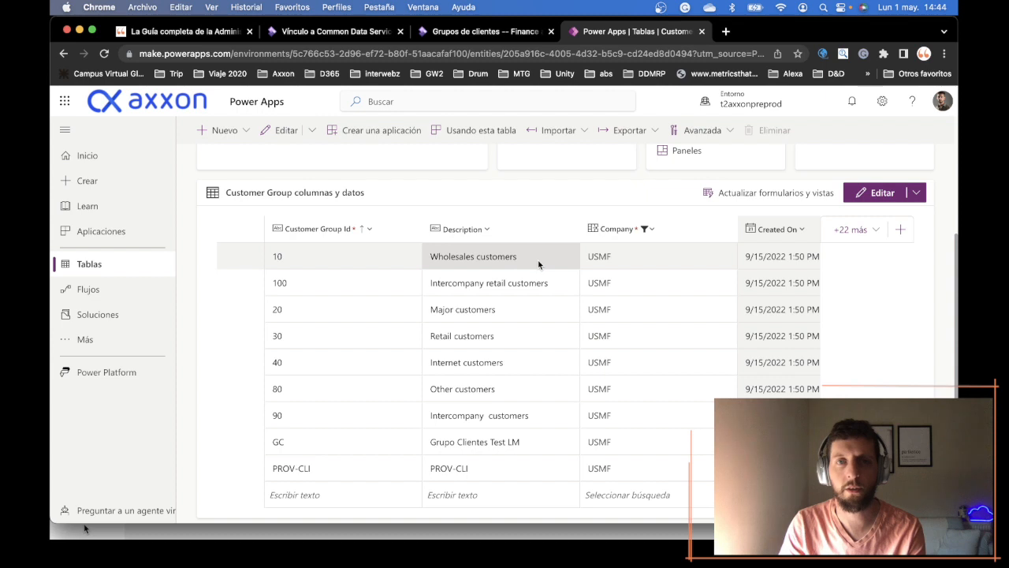
- Examine the companies offered by the Company column filter of the Customer Group data and leave the filter unchanged
left_click(655, 230)
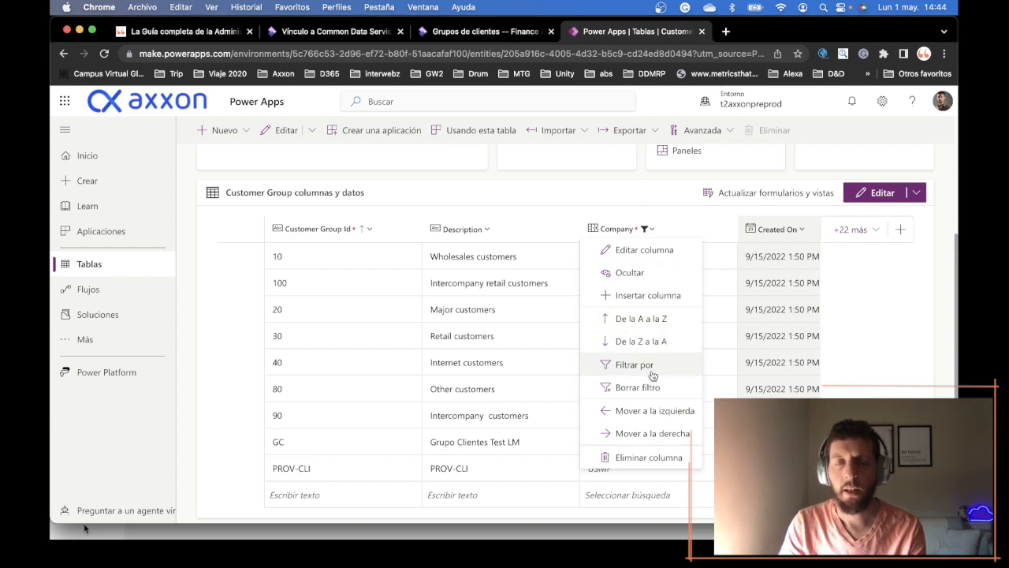
left_click(651, 371)
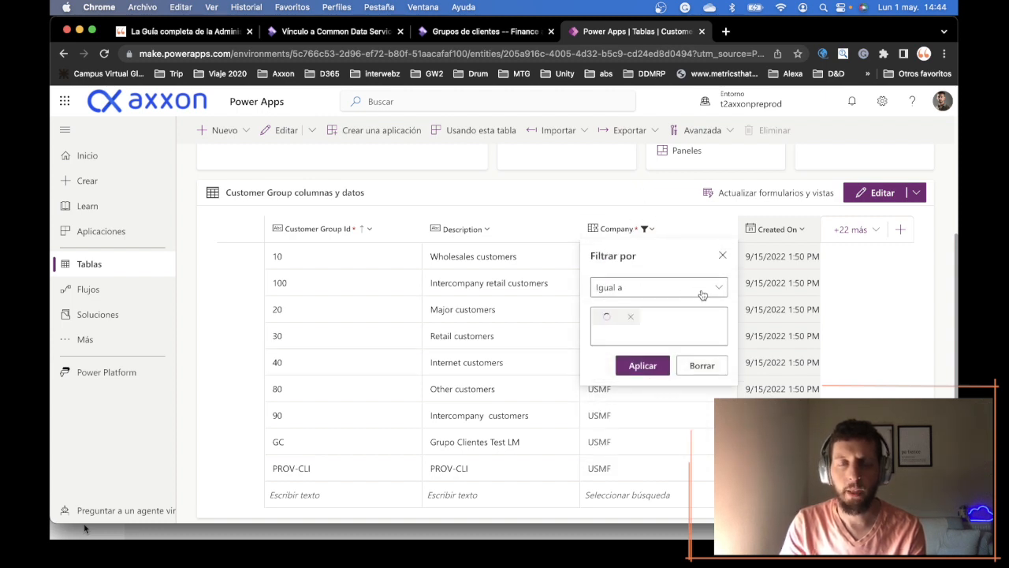
left_click(710, 329)
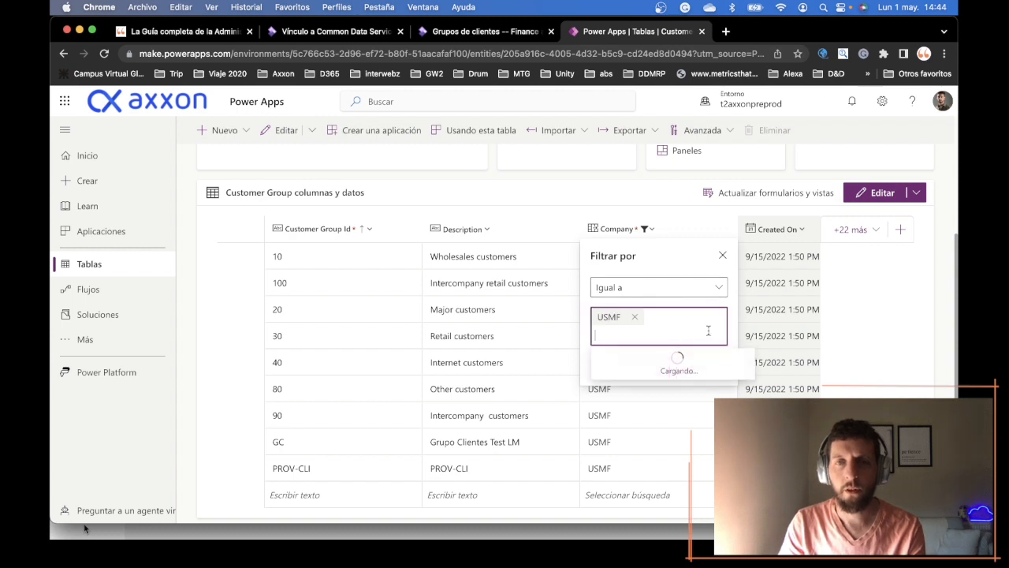
scroll(655, 277, "down", 3)
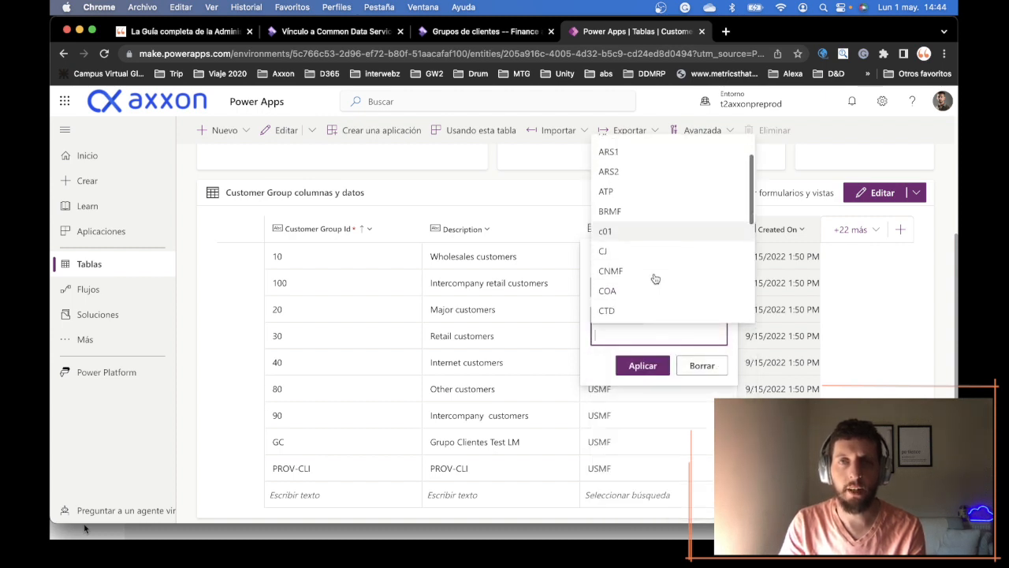
scroll(656, 274, "down", 2)
scroll(655, 274, "down", 1)
scroll(655, 275, "up", 4)
scroll(658, 308, "down", 5)
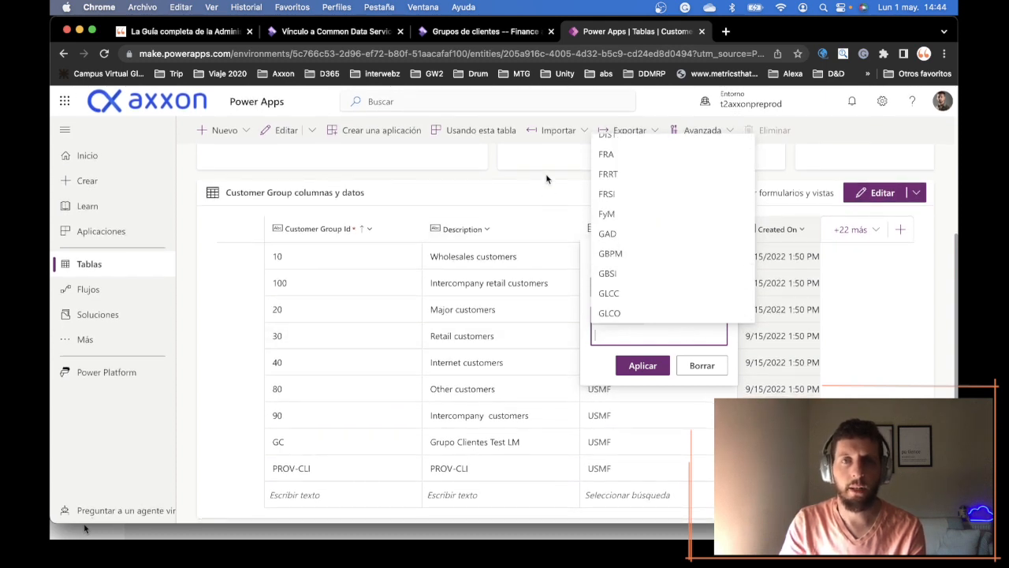
left_click(546, 179)
- Switch to the Doble escritura page and check the companies listed beside the linked environment
left_click(361, 32)
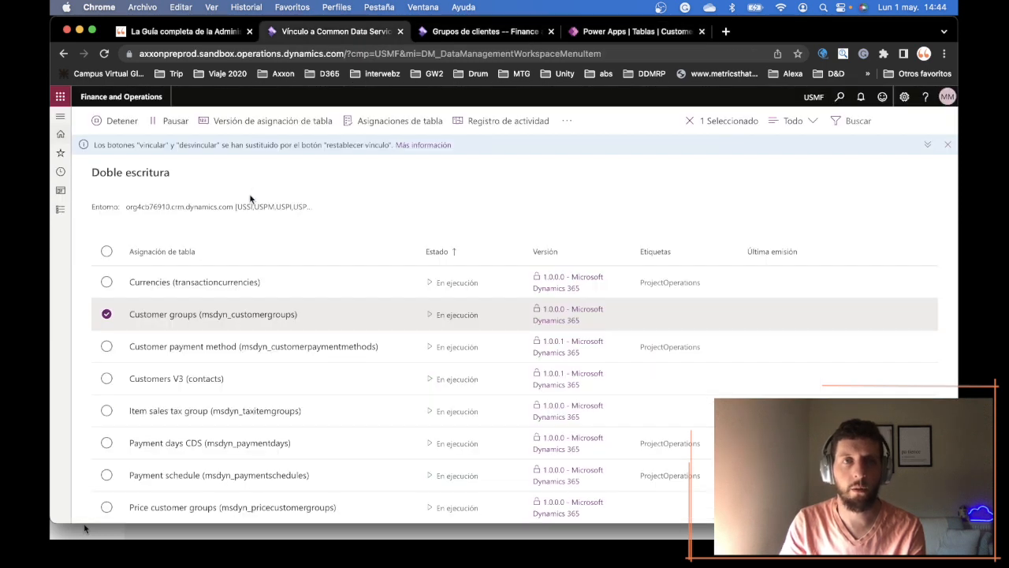
left_click_drag(238, 206, 305, 206)
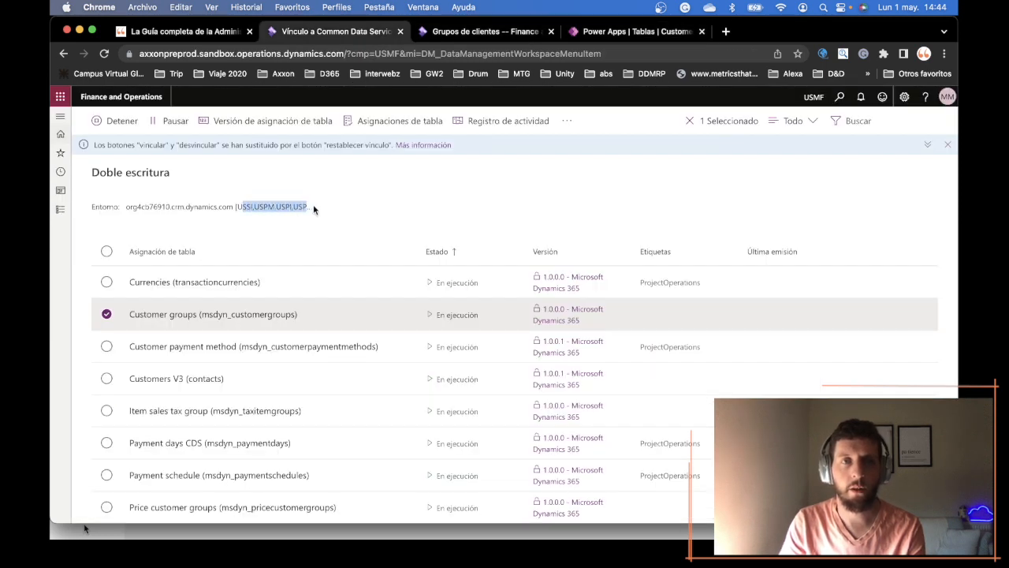
left_click(309, 206)
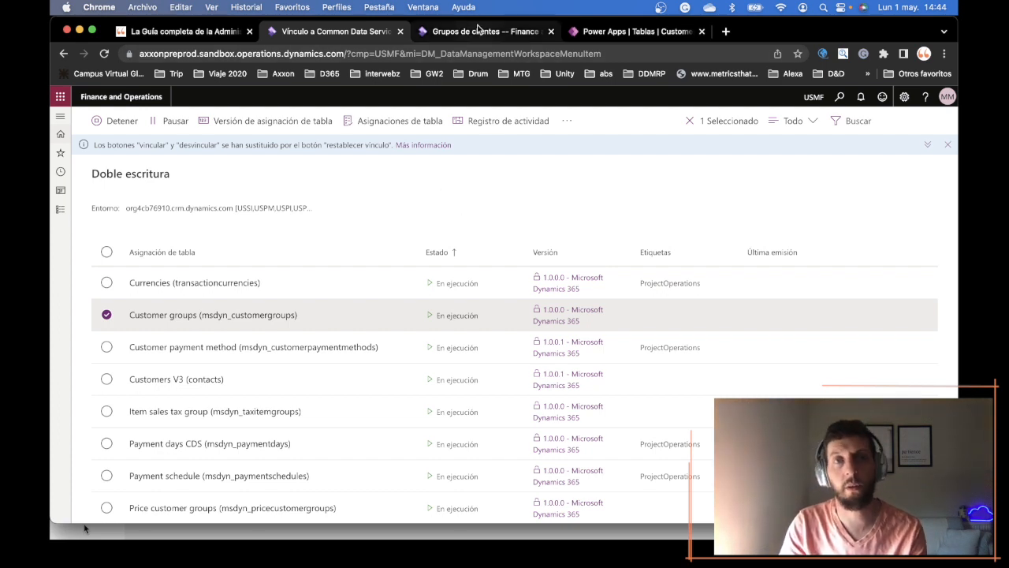
- On the Finance and Operations Grupos de clientes page, set the description of group 10 to "Wholesales cust." and save it
left_click(612, 30)
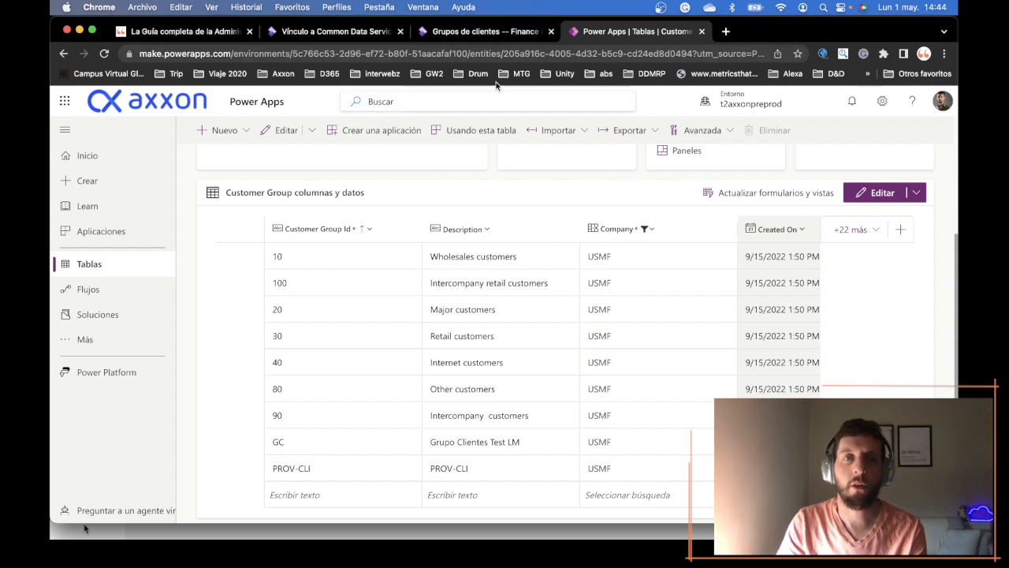
left_click(487, 31)
left_click(89, 116)
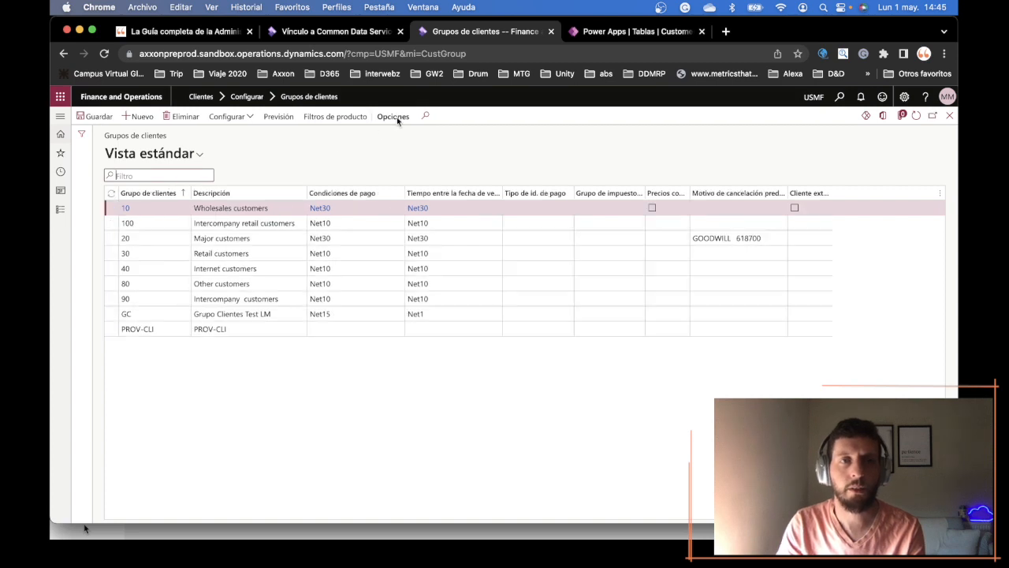
double_click(281, 207)
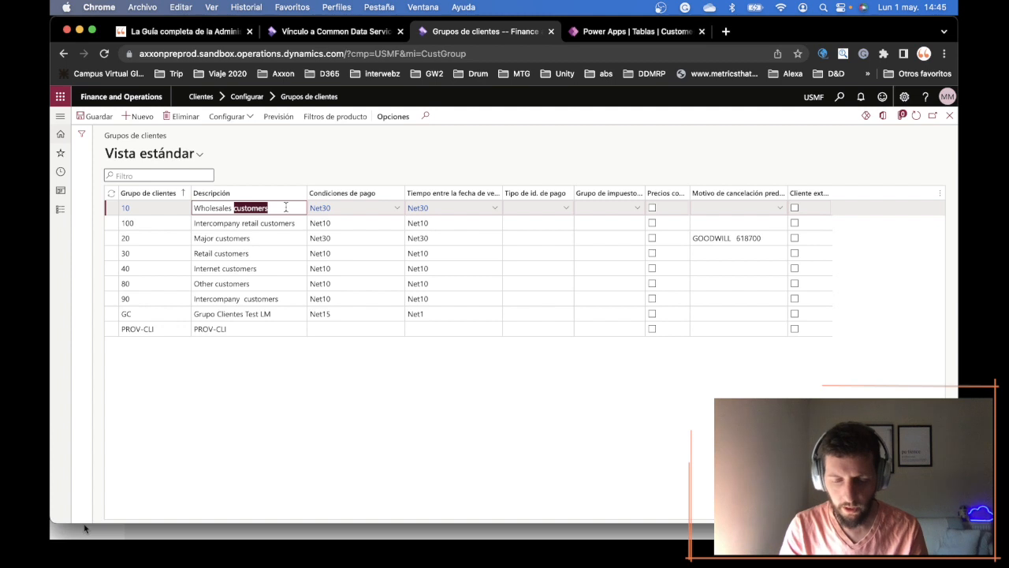
type("cuts.")
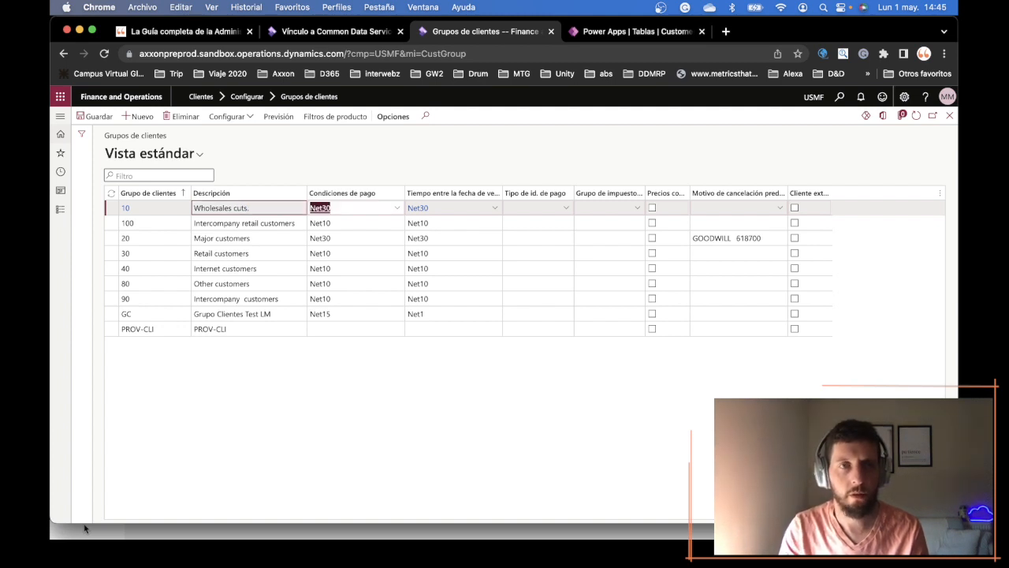
key("BackSpace")
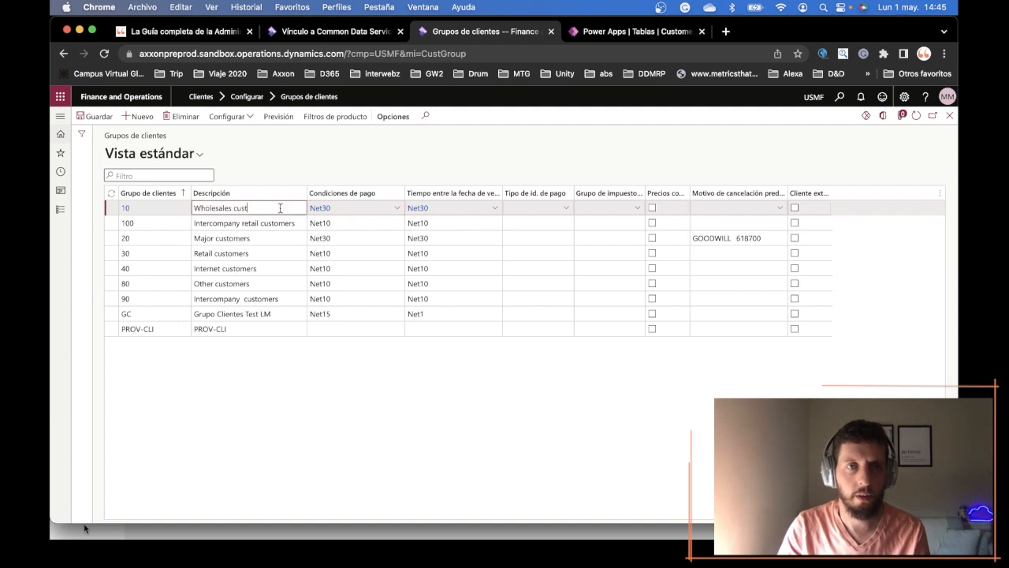
key("Tab")
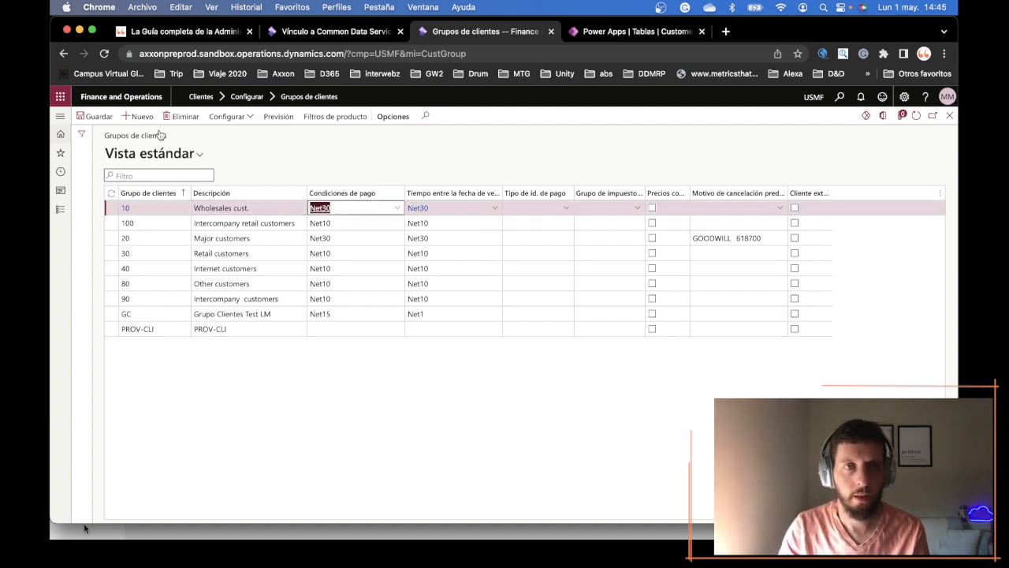
left_click(88, 115)
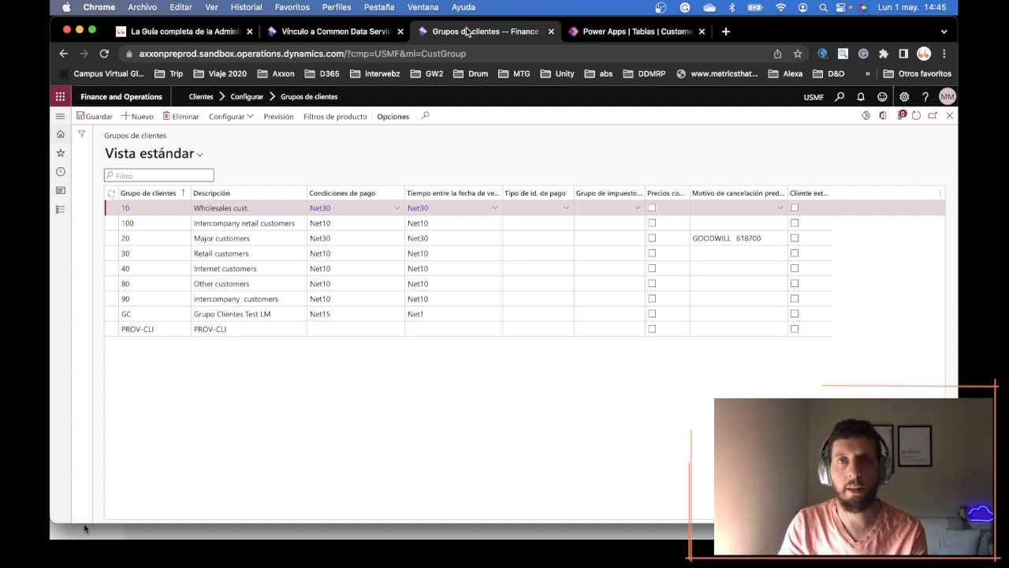
- Switch back to the Customer Group table in Power Apps, reload its data and check the description of group 10
left_click(579, 32)
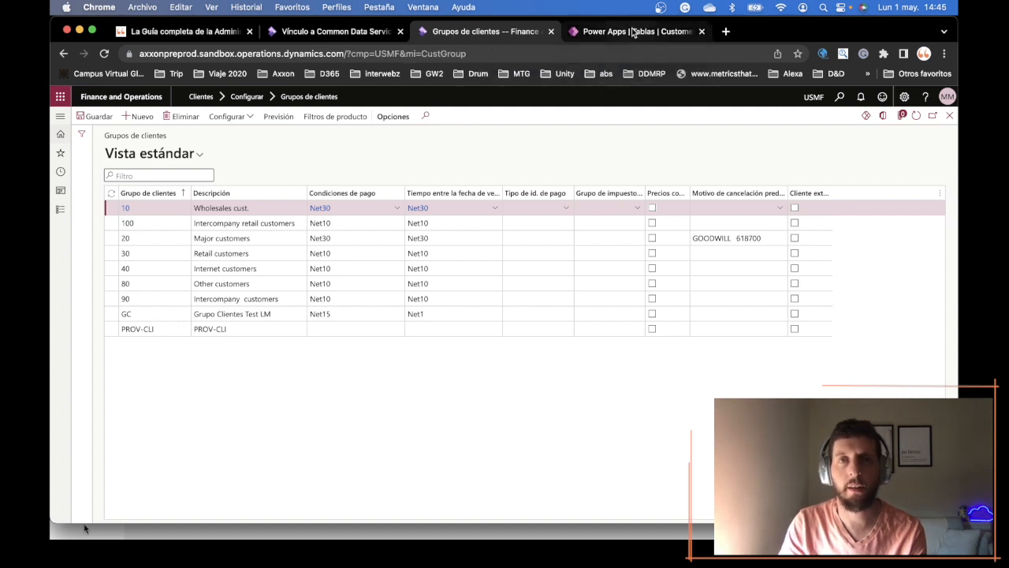
scroll(515, 213, "up", 5)
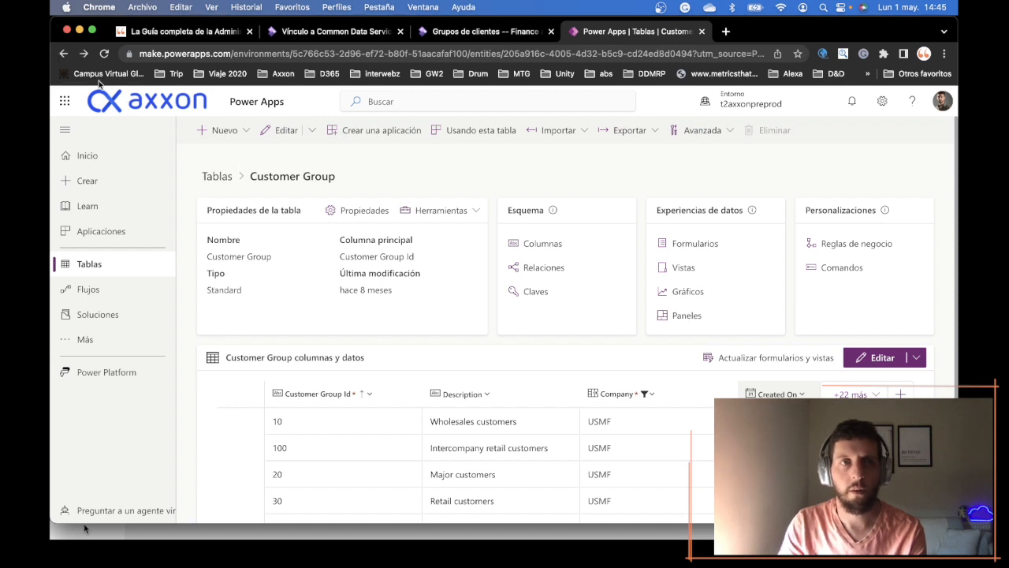
scroll(475, 304, "down", 3)
scroll(463, 305, "right", 1)
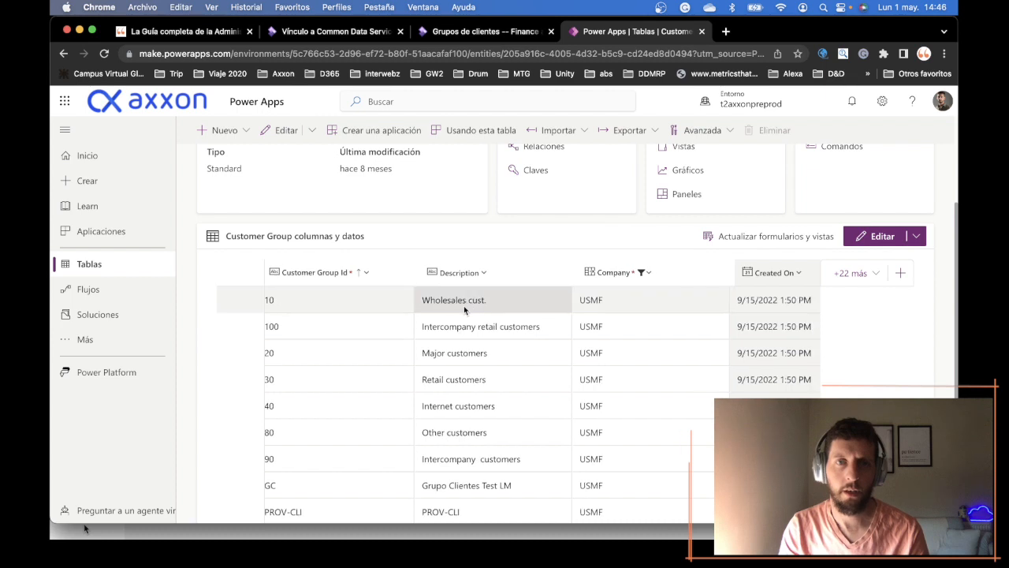
scroll(426, 307, "left", 1)
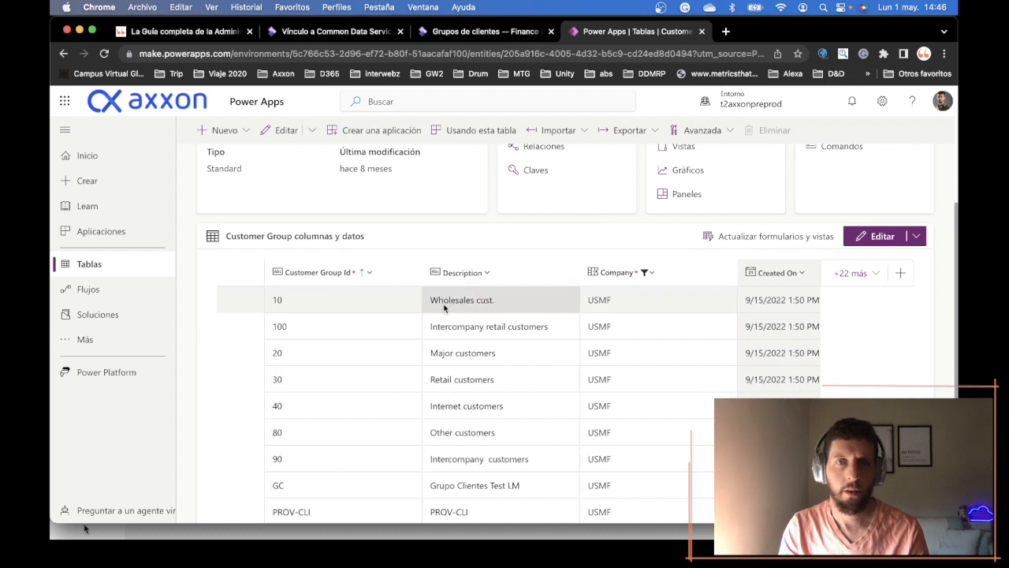
- Open the Customer Group data in the full table editor
left_click(502, 301)
left_click(508, 300)
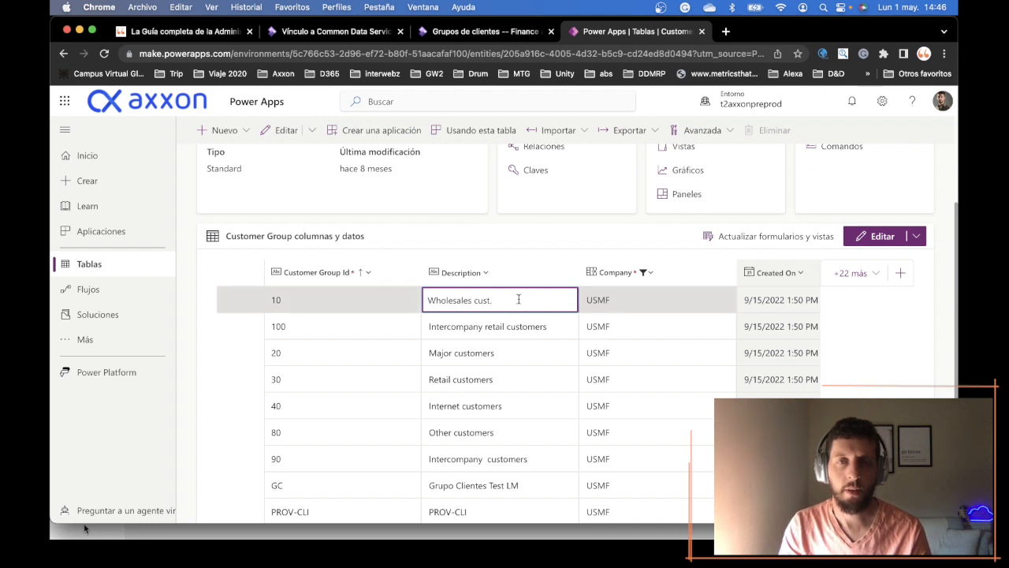
left_click(879, 239)
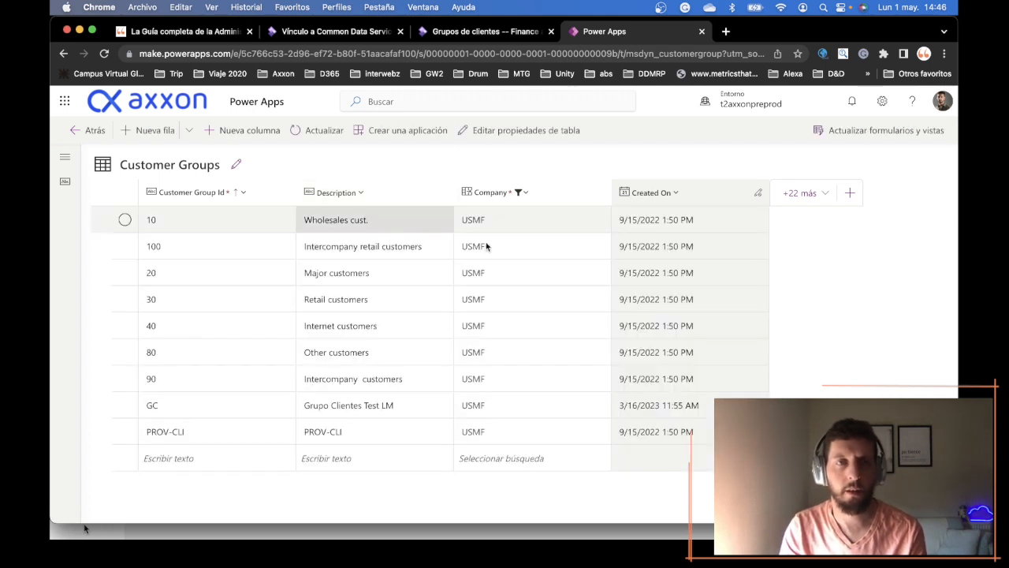
- Set the Description of customer group 10 to "Wholesales customers CJ" and save the row
left_click(394, 225)
key("Tab")
key("shift+Tab")
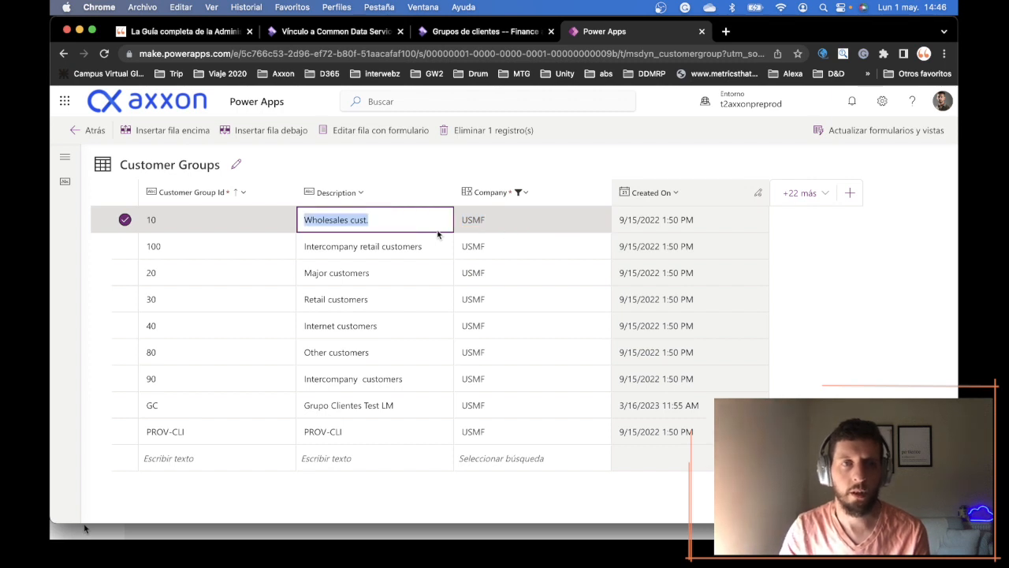
left_click(372, 221)
key("BackSpace")
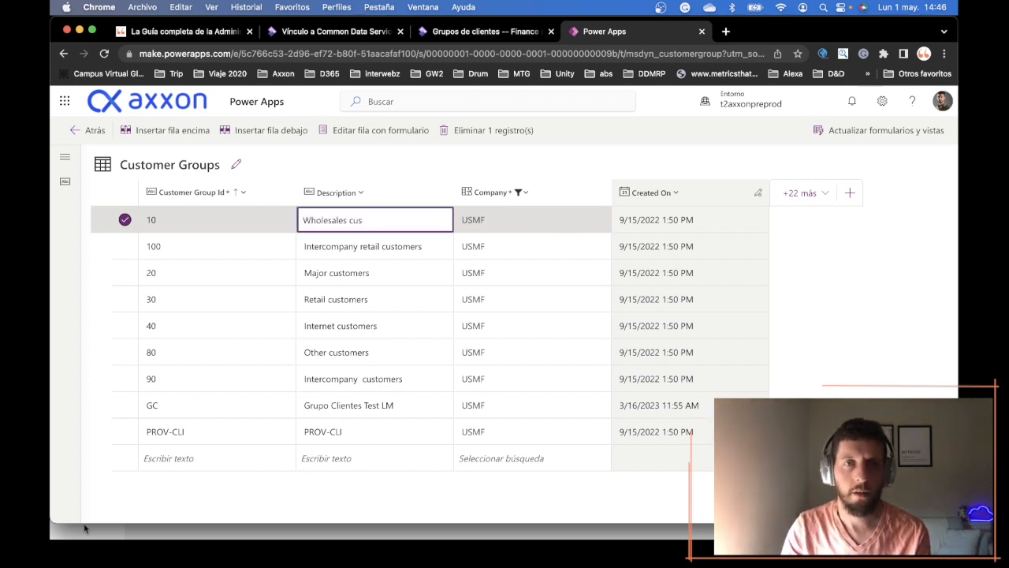
type("omers")
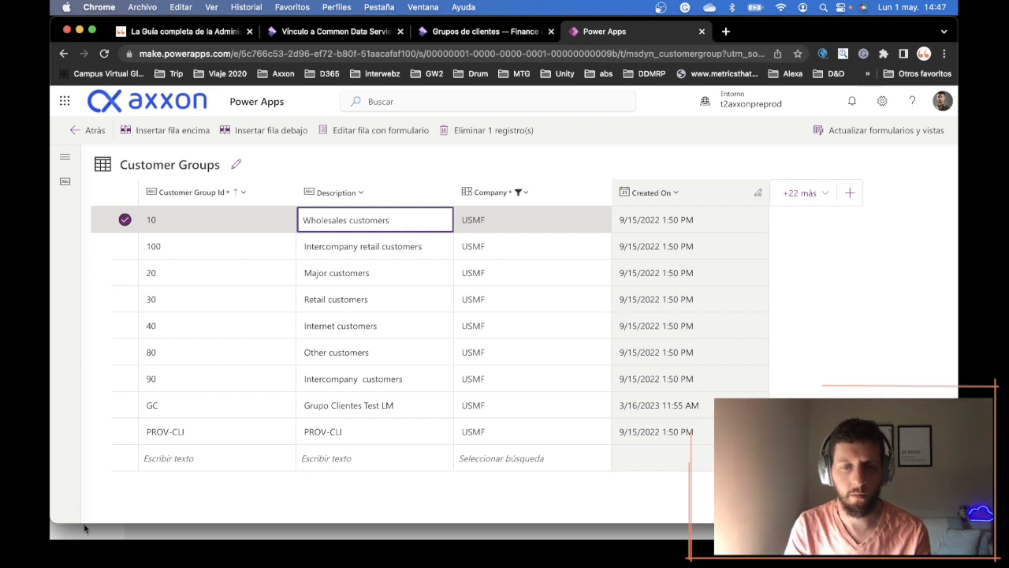
type(" CJ")
key("Tab")
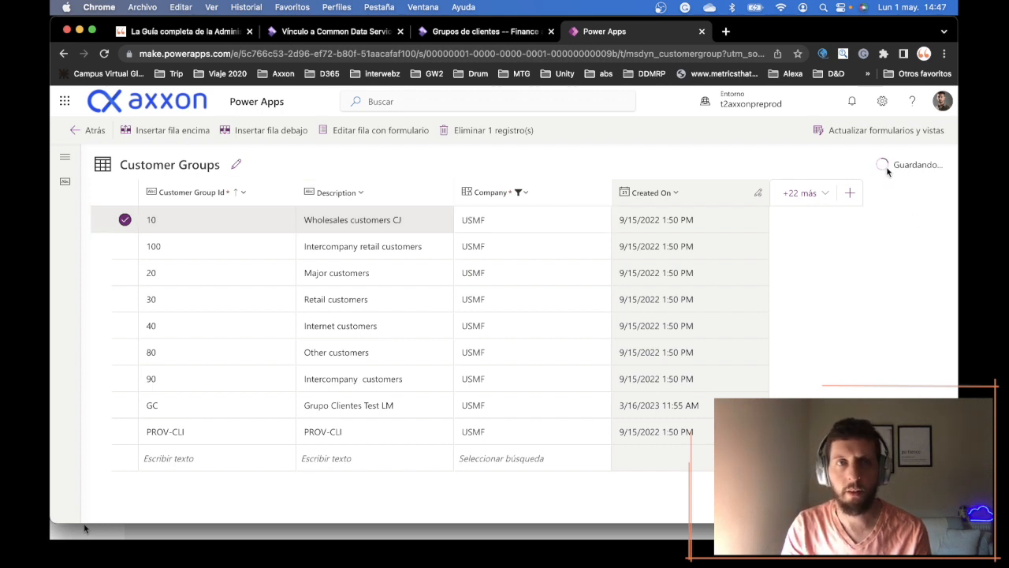
left_click(420, 246)
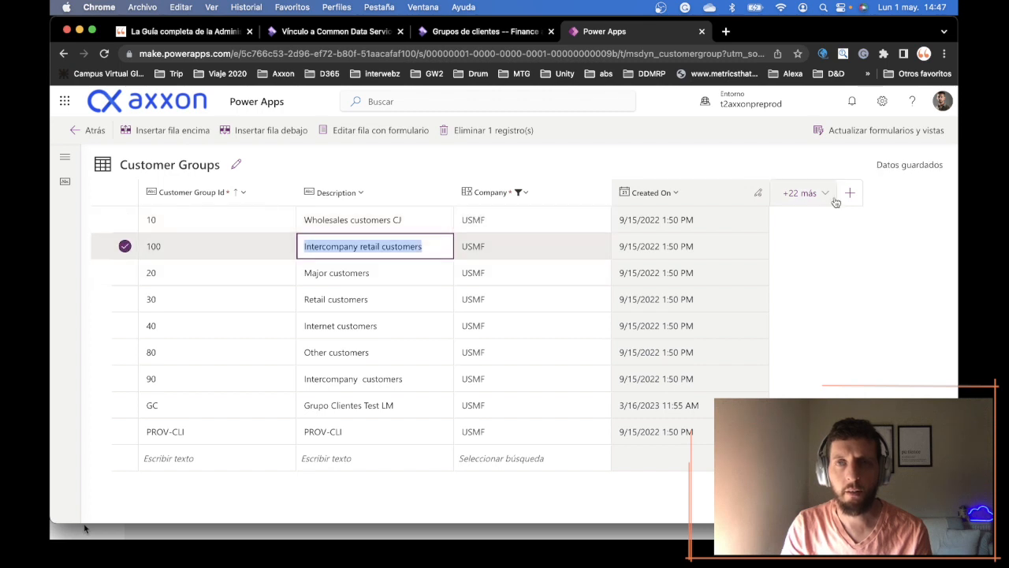
- Switch to the Finance and Operations Grupos de clientes page and check the description of group 10
left_click(472, 32)
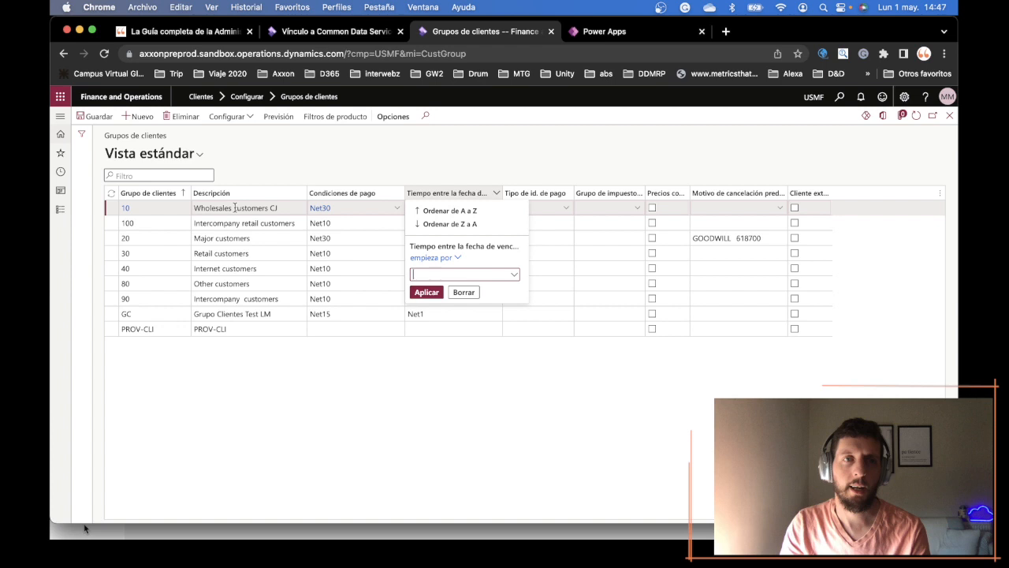
left_click(234, 208)
left_click(376, 158)
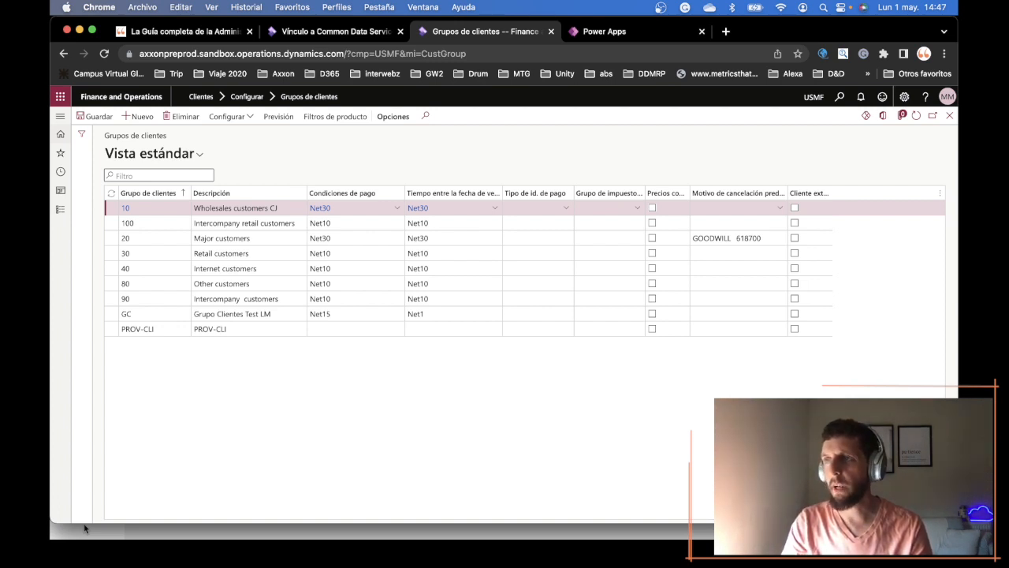
left_click(85, 529)
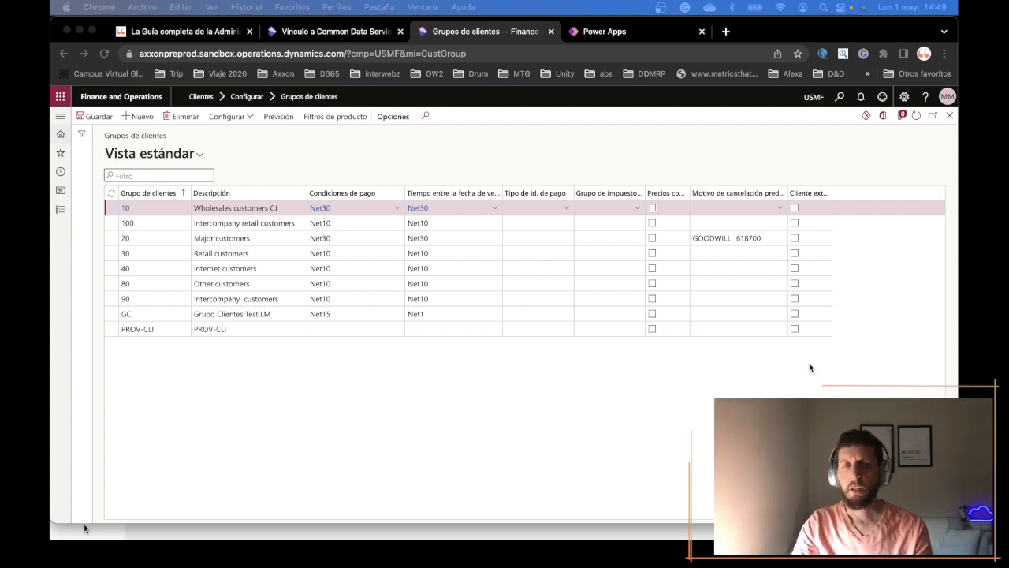
left_click(691, 391)
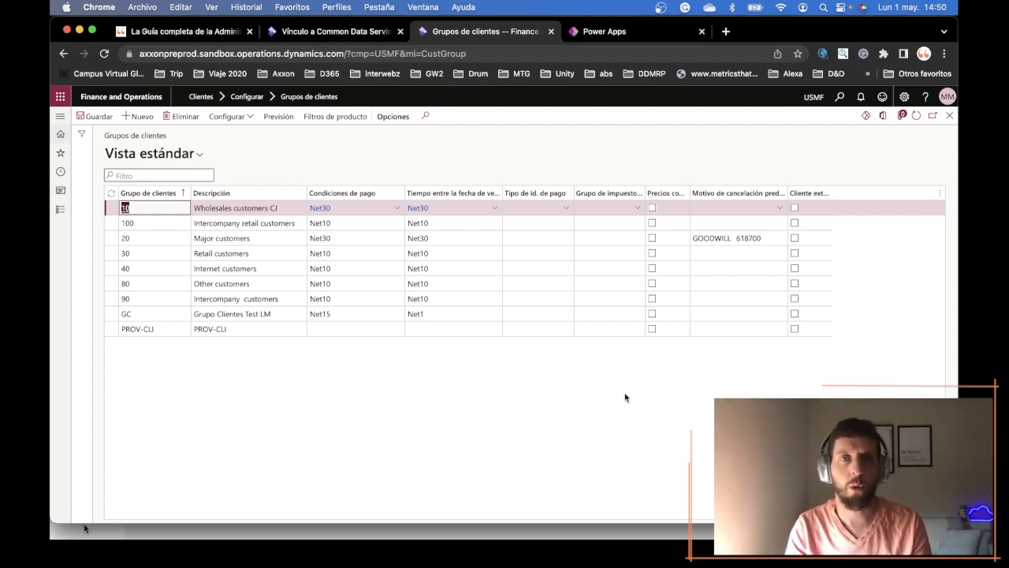
- Switch to the Power Apps Customer Groups table and open the Power Platform admin center from its settings
left_click(676, 149)
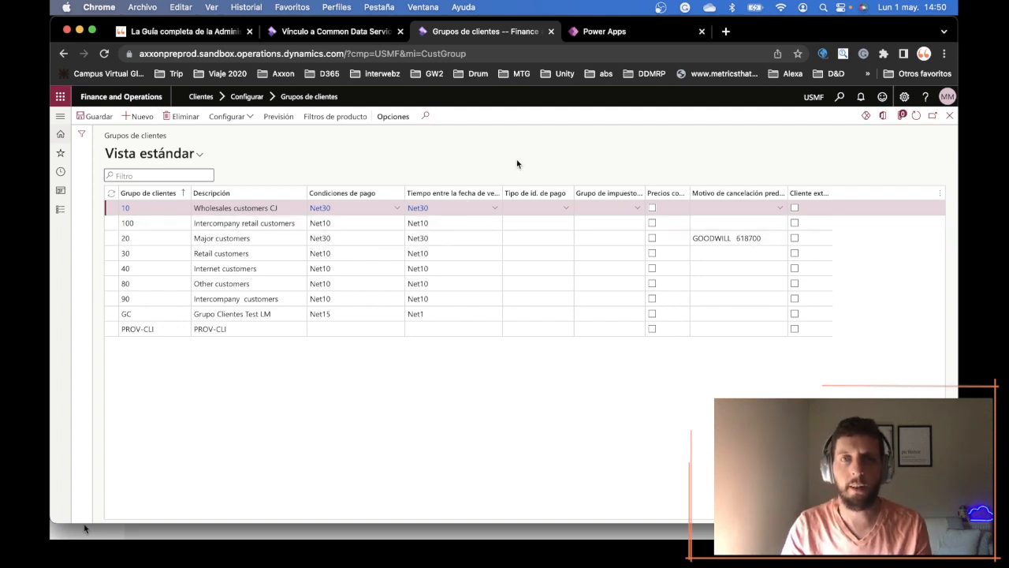
left_click(591, 32)
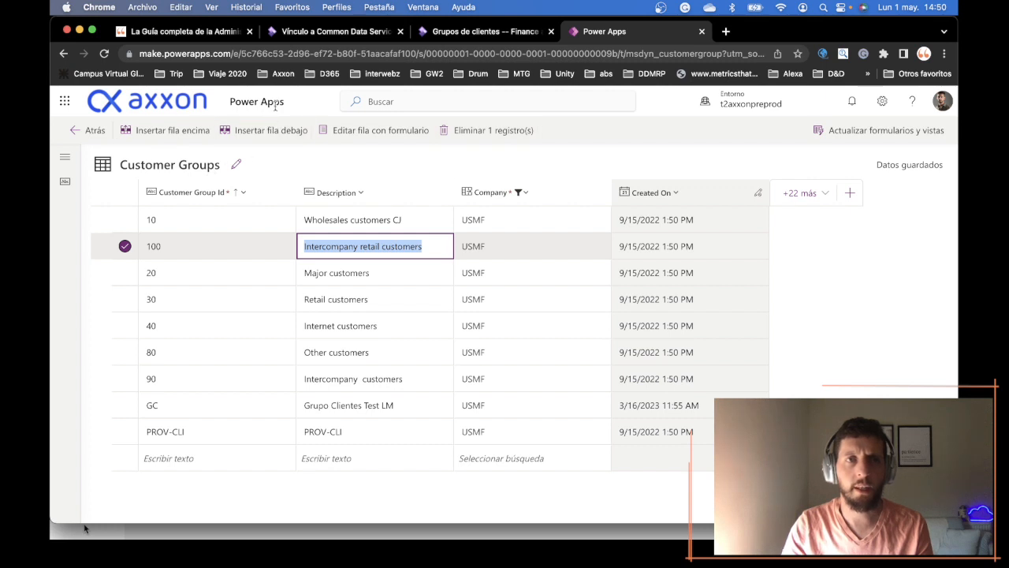
left_click(883, 102)
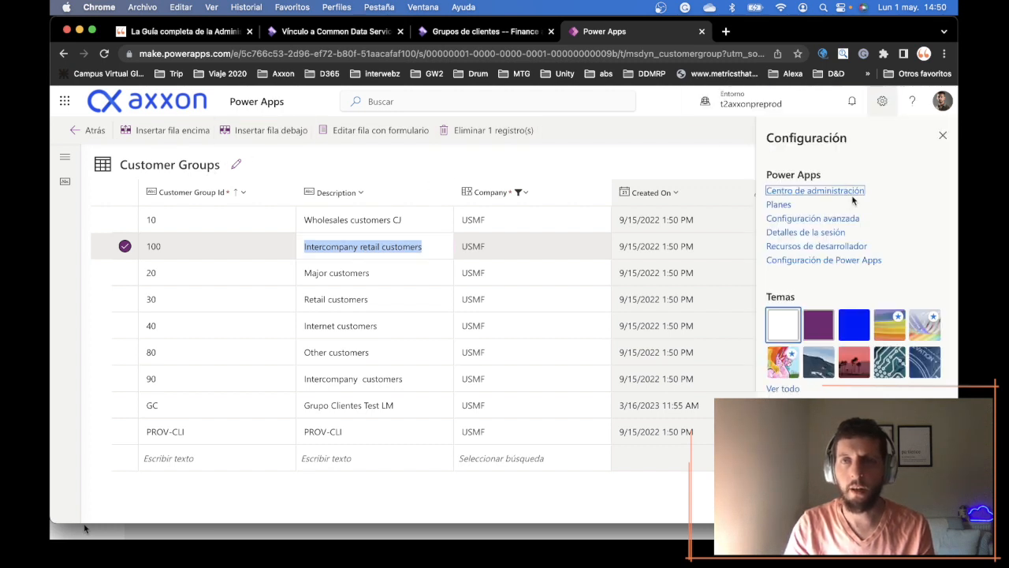
left_click(843, 191)
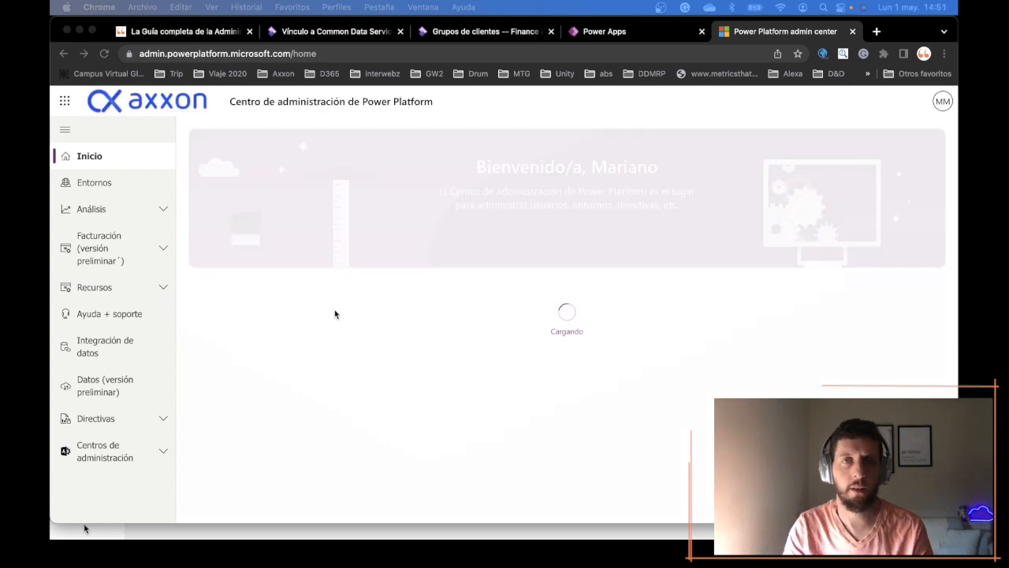
- Open the t2axxonpreprod environment and display its list of Dynamics 365 applications
left_click(132, 186)
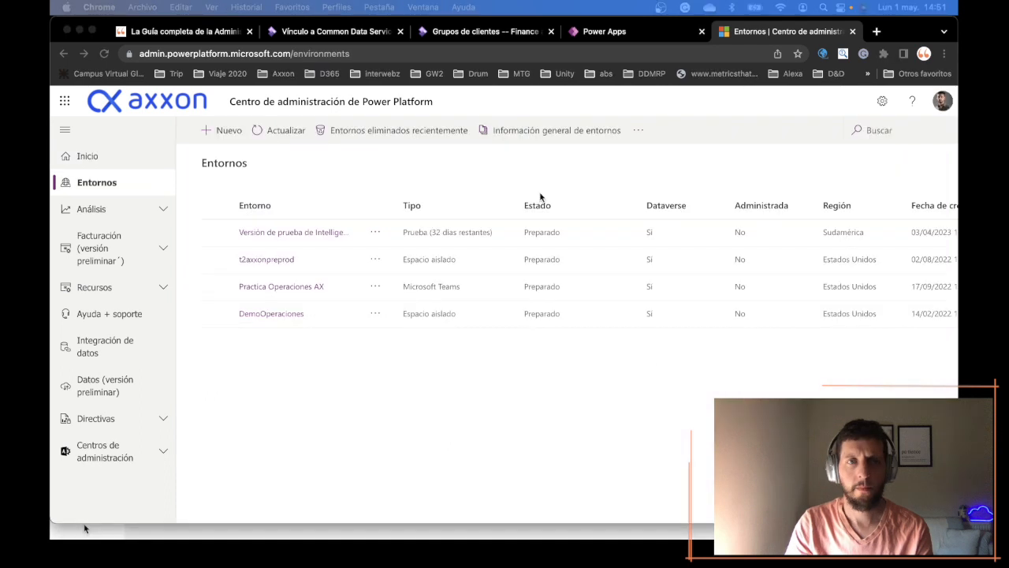
left_click(540, 197)
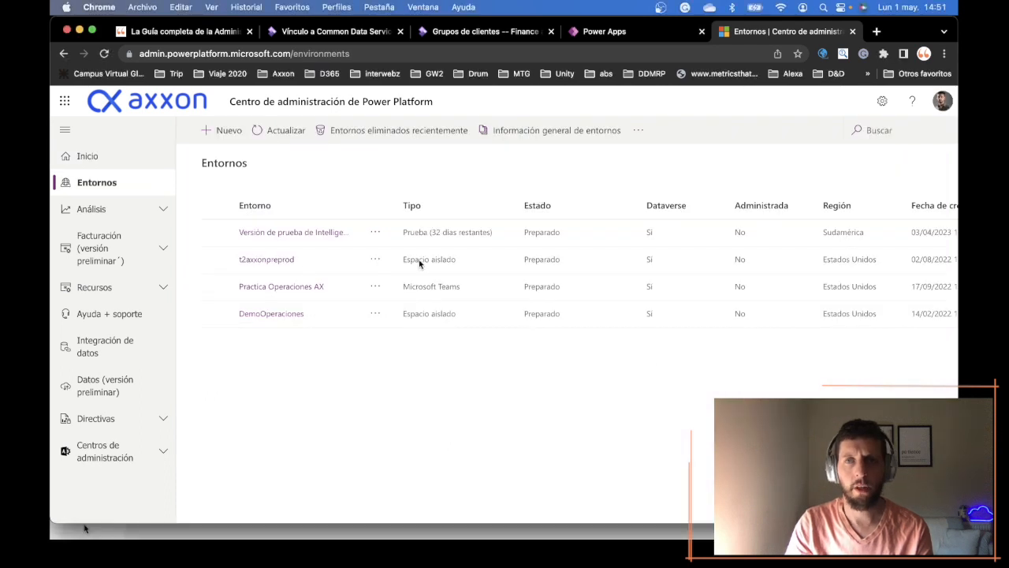
left_click(276, 266)
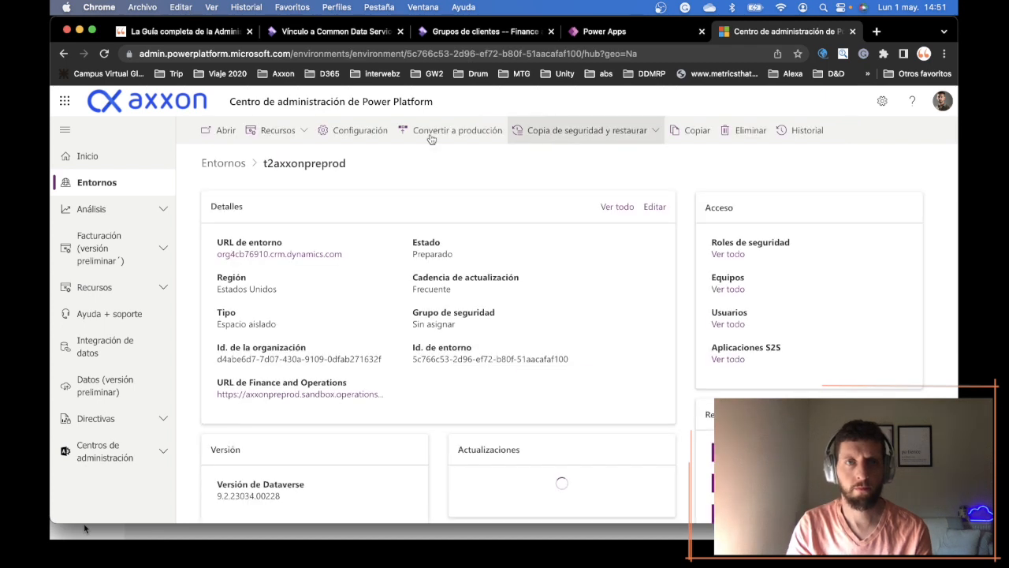
left_click(304, 132)
left_click(315, 155)
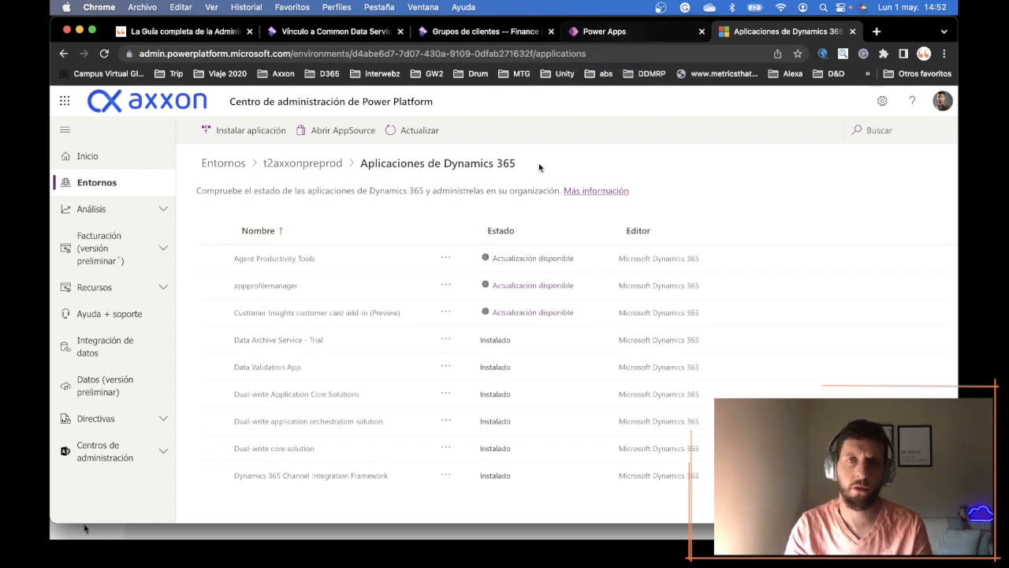
- Locate and select Finance and Operations Virtual Entity in the environment's Dynamics 365 applications to check its installation status
scroll(356, 336, "down", 2)
scroll(355, 336, "down", 8)
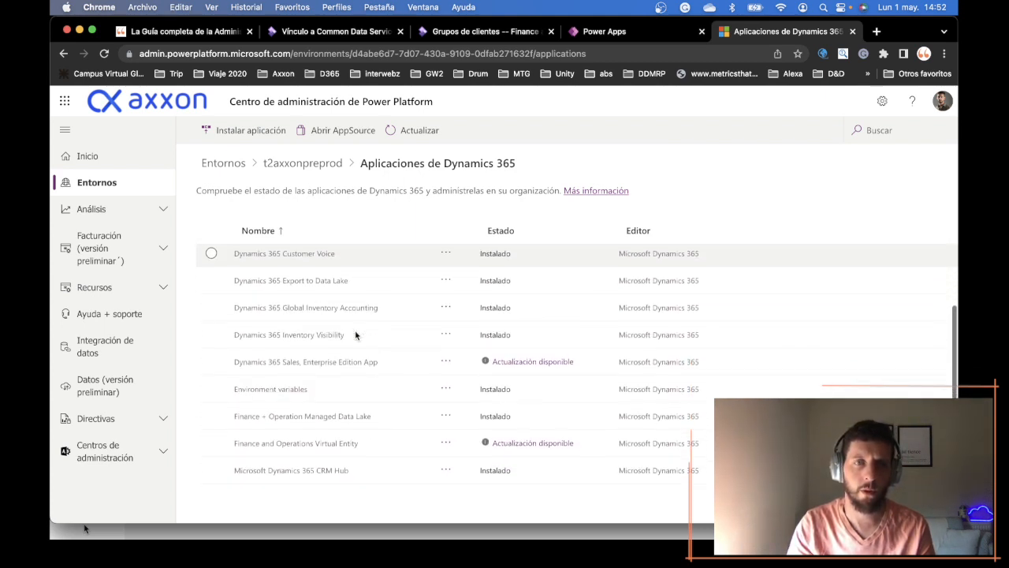
scroll(355, 336, "down", 3)
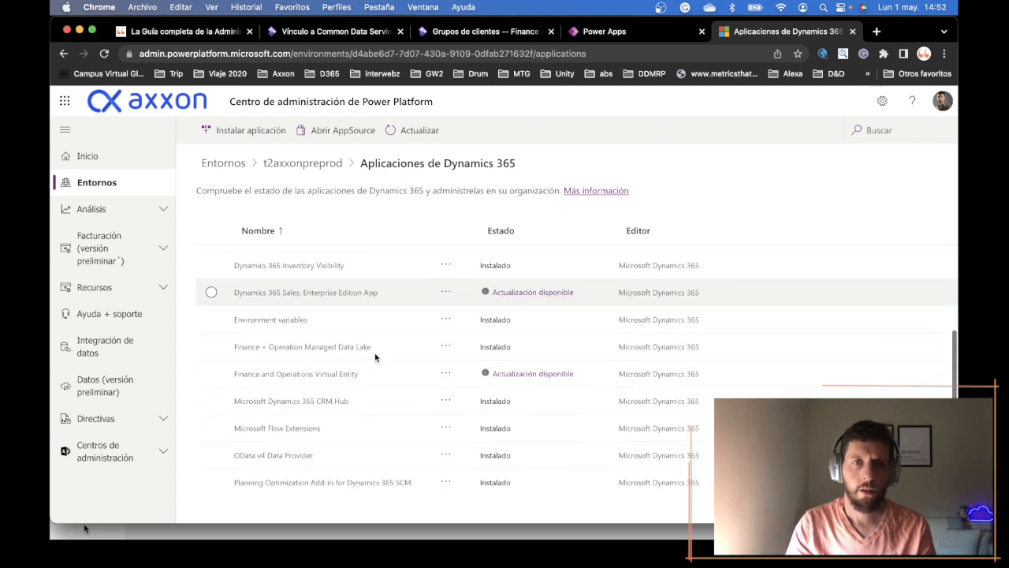
scroll(239, 375, "up", 1)
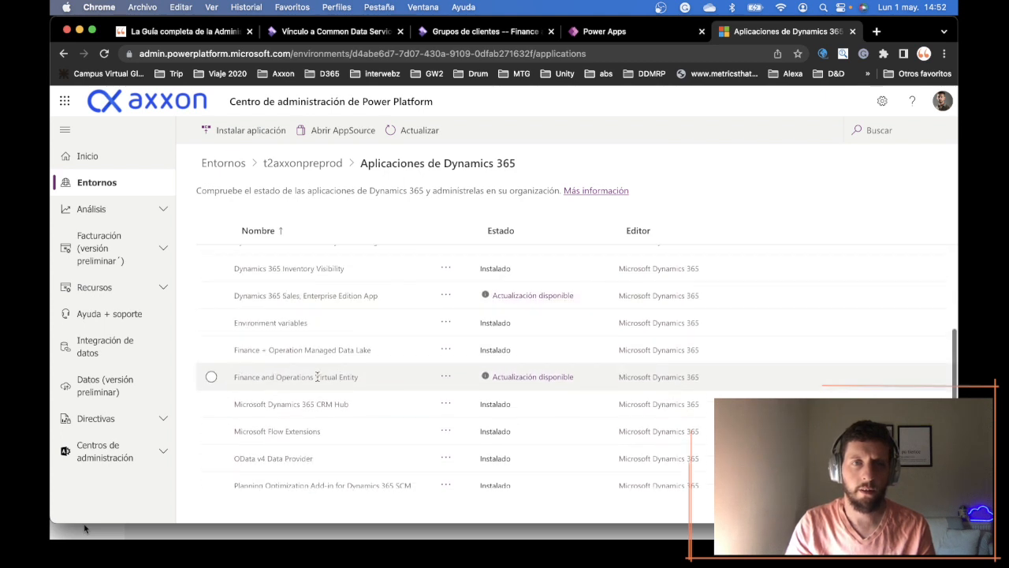
left_click(517, 381)
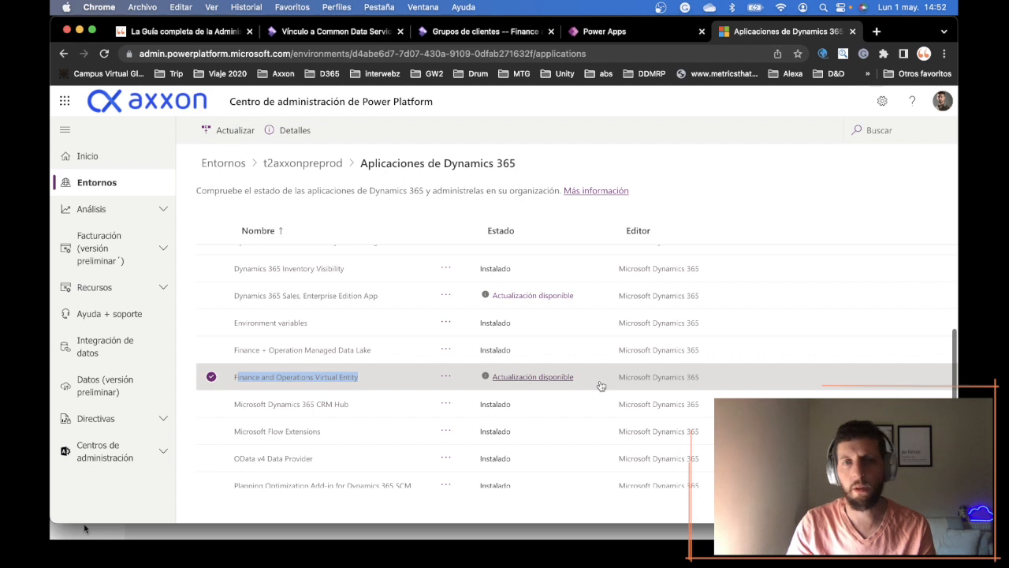
left_click(383, 375)
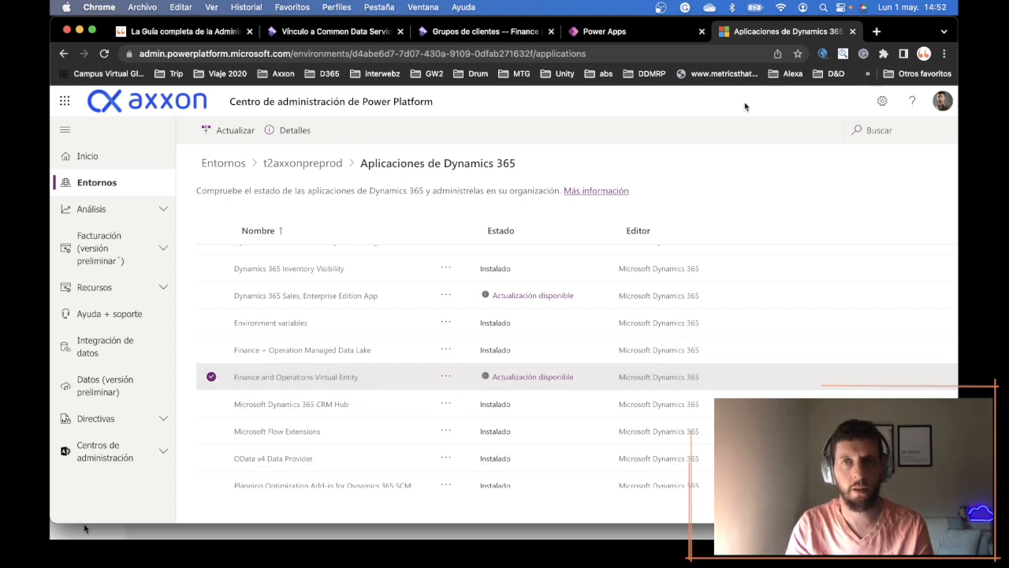
- Close the admin center and open Virtual Entity Data Sources under Administration in the Power Apps advanced settings, dismissing the security roles notice
left_click(852, 32)
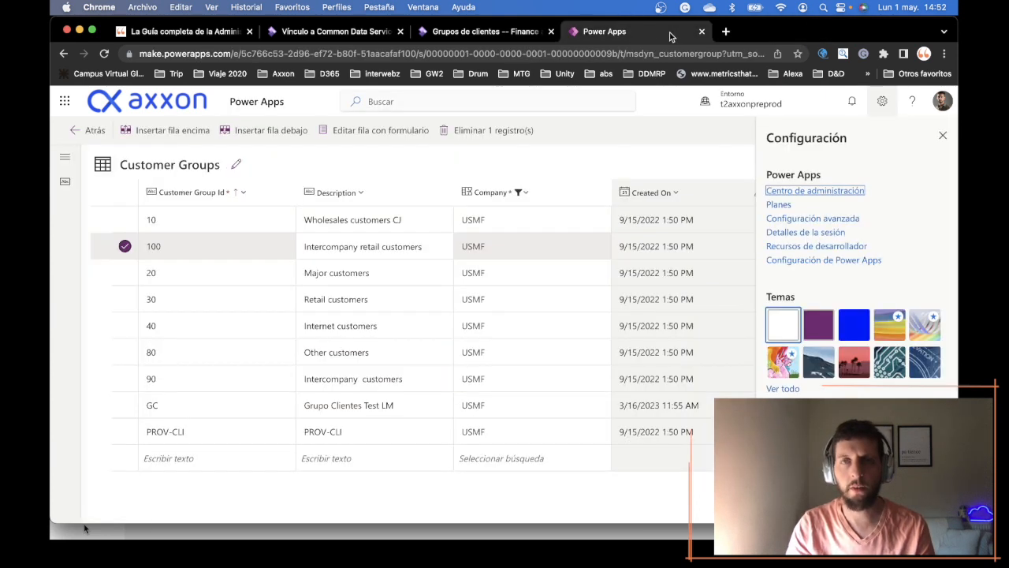
left_click(826, 221)
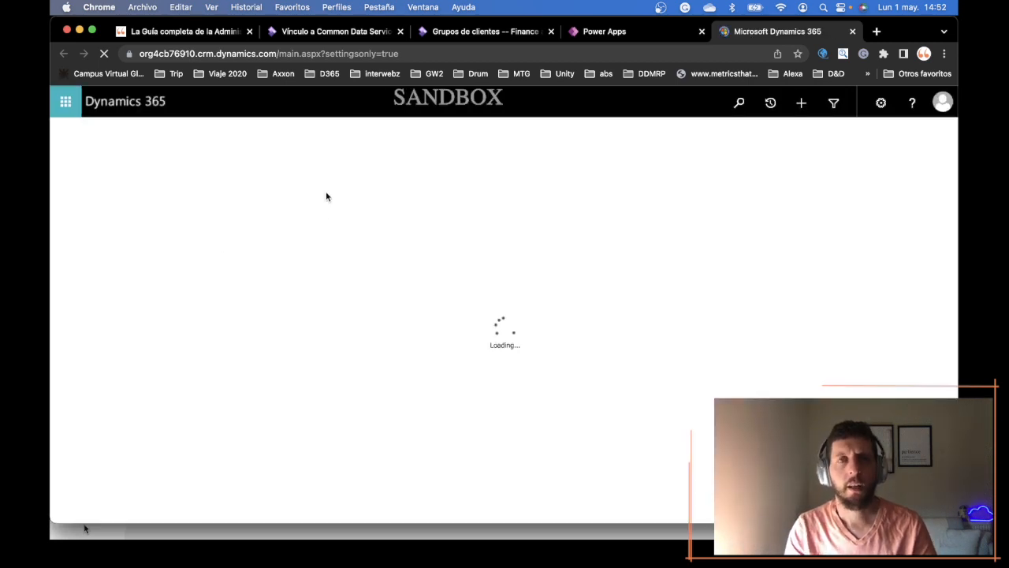
scroll(490, 121, "down", 1)
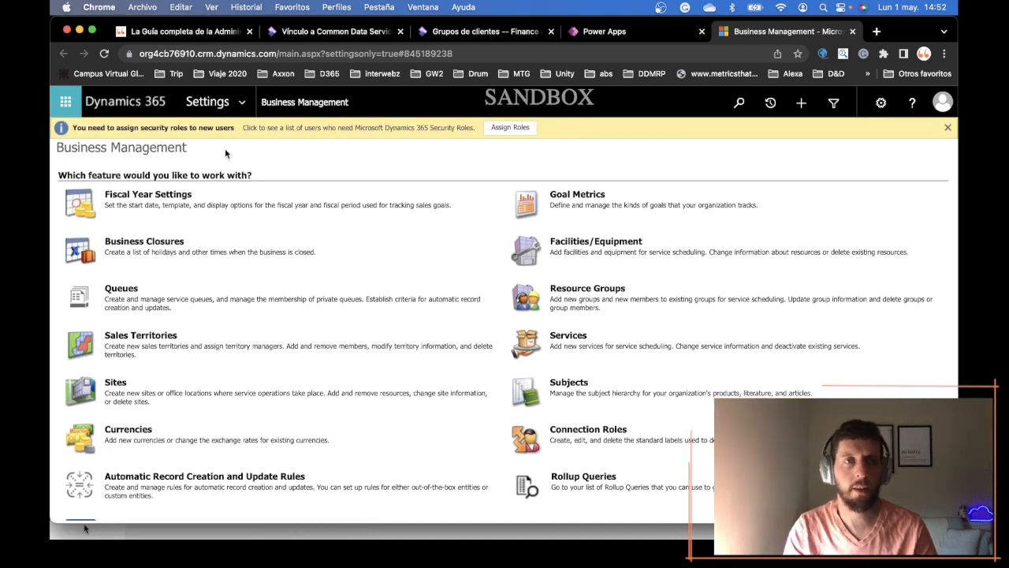
left_click(233, 105)
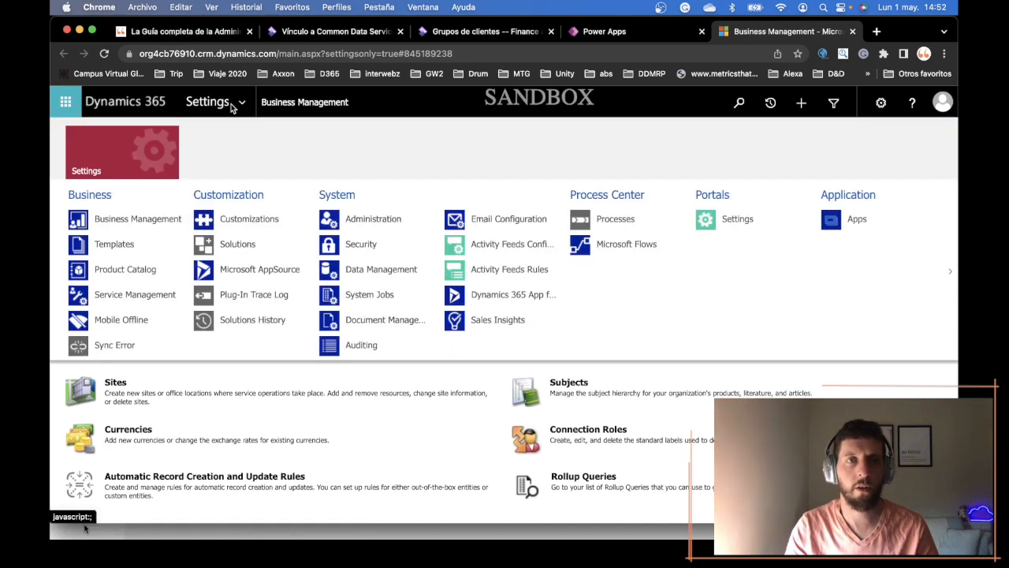
left_click(388, 221)
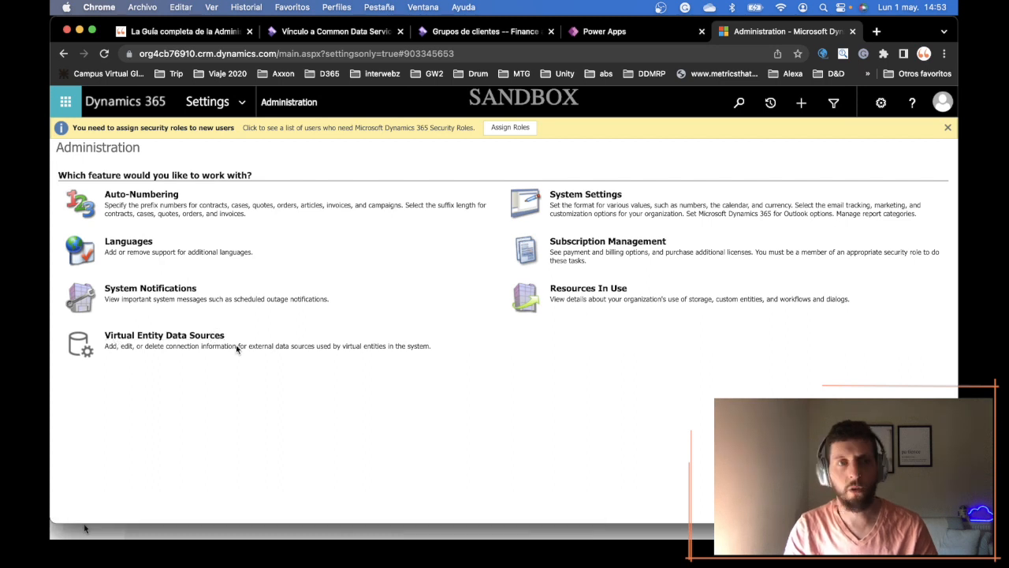
left_click(157, 341)
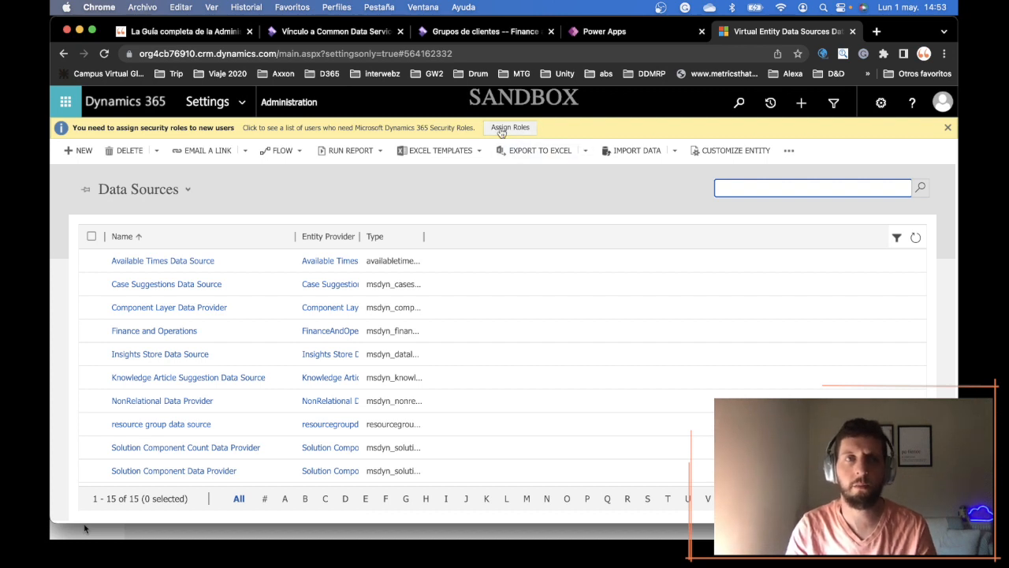
left_click(948, 128)
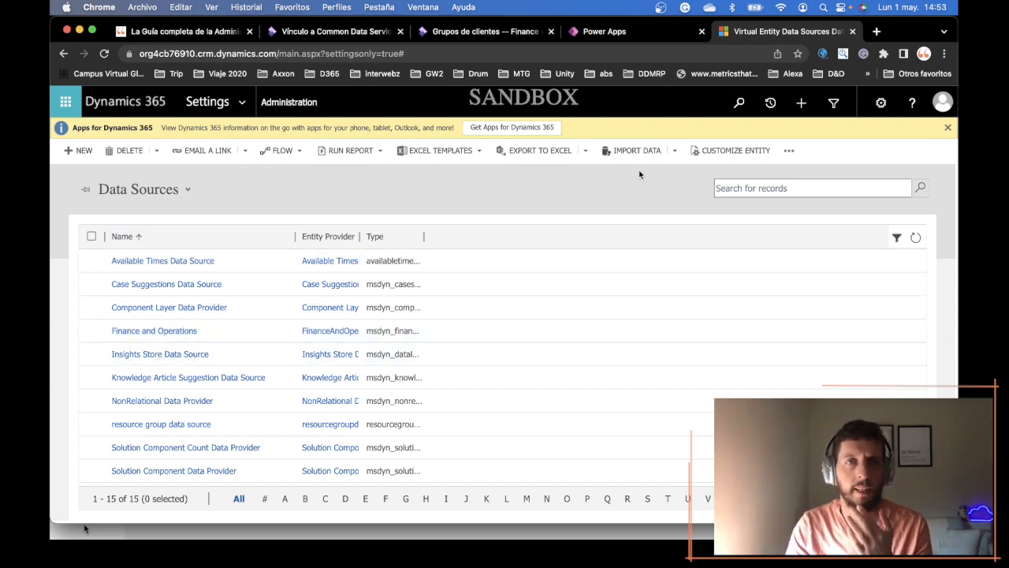
- Open Advanced Find and set it to look for Available Finance and Operations Entities
left_click(834, 104)
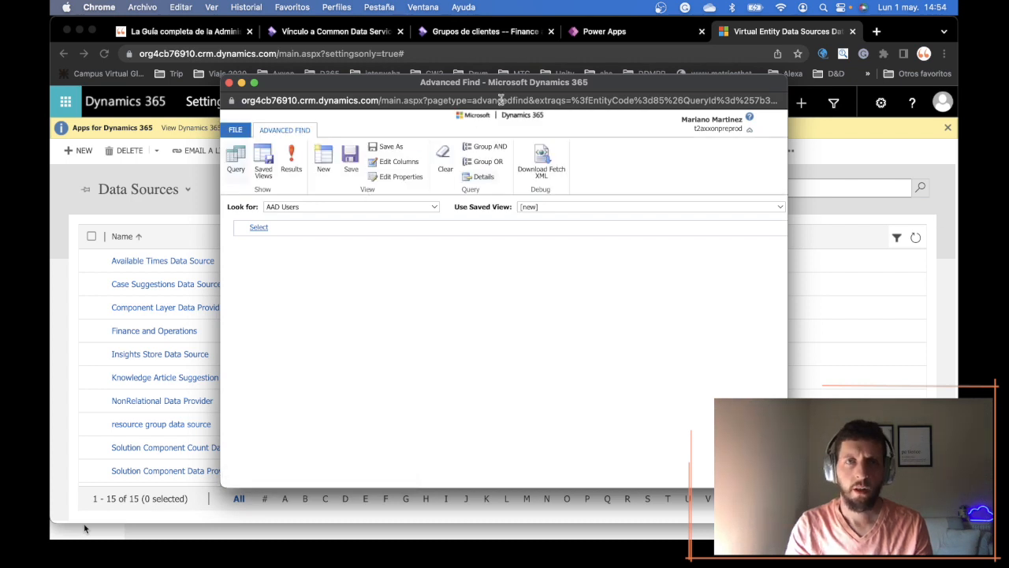
left_click_drag(503, 86, 496, 76)
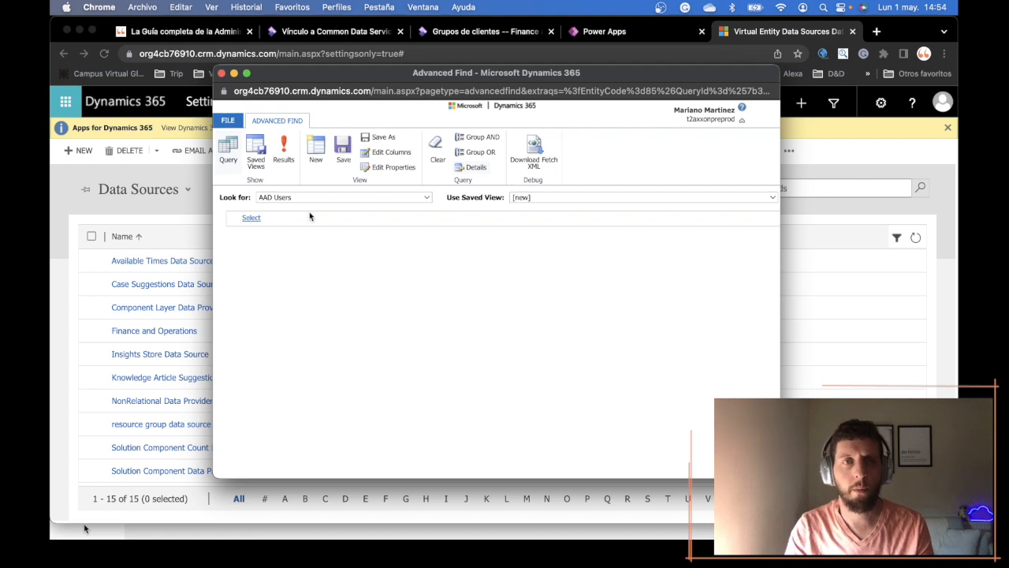
left_click(425, 199)
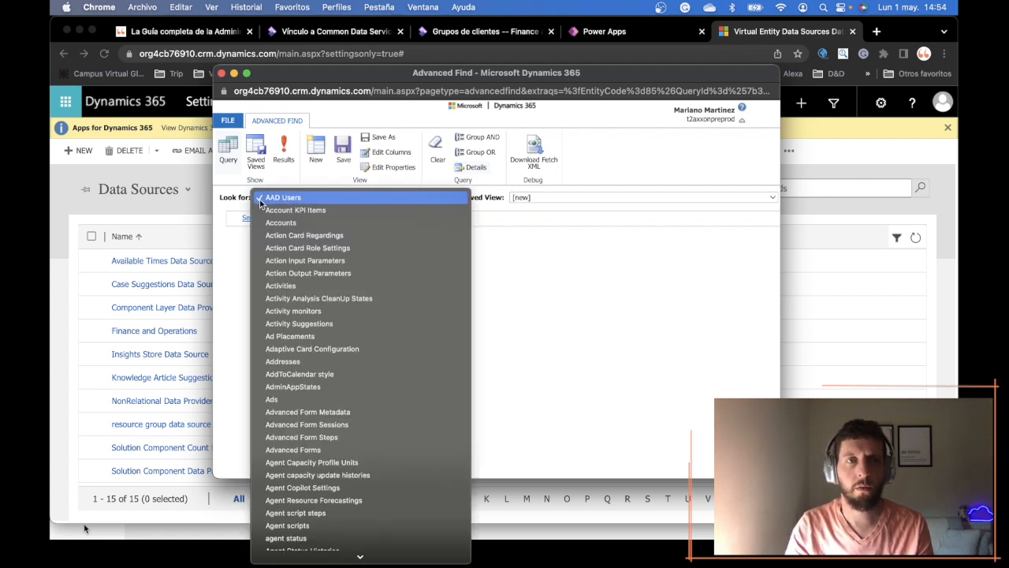
scroll(374, 394, "down", 15)
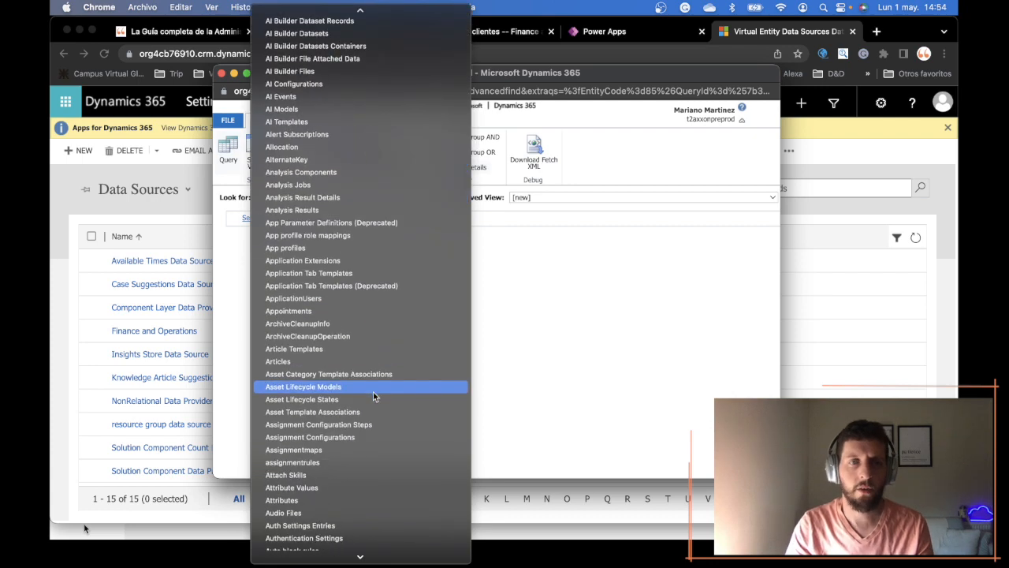
scroll(388, 273, "up", 3)
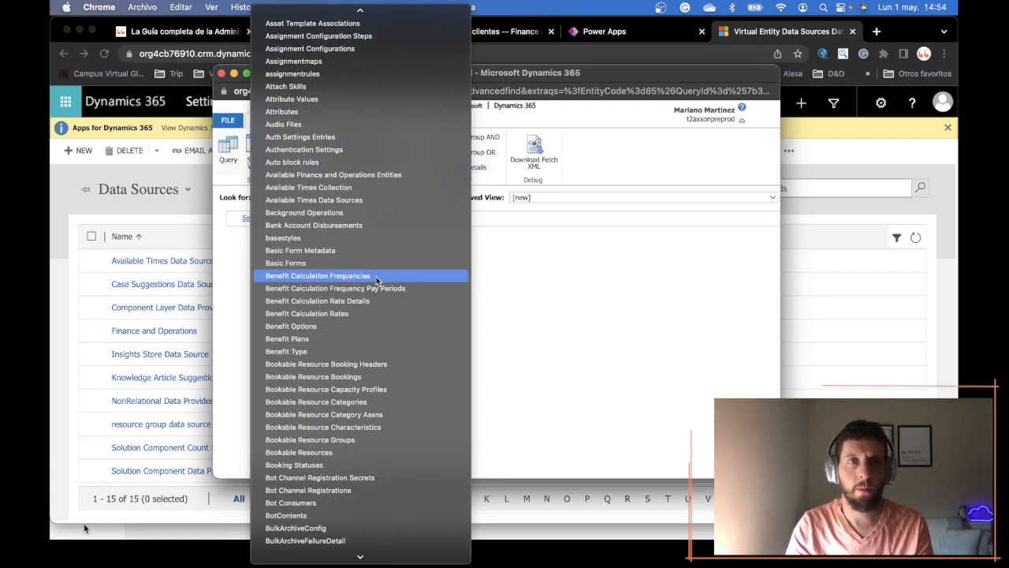
scroll(391, 162, "up", 9)
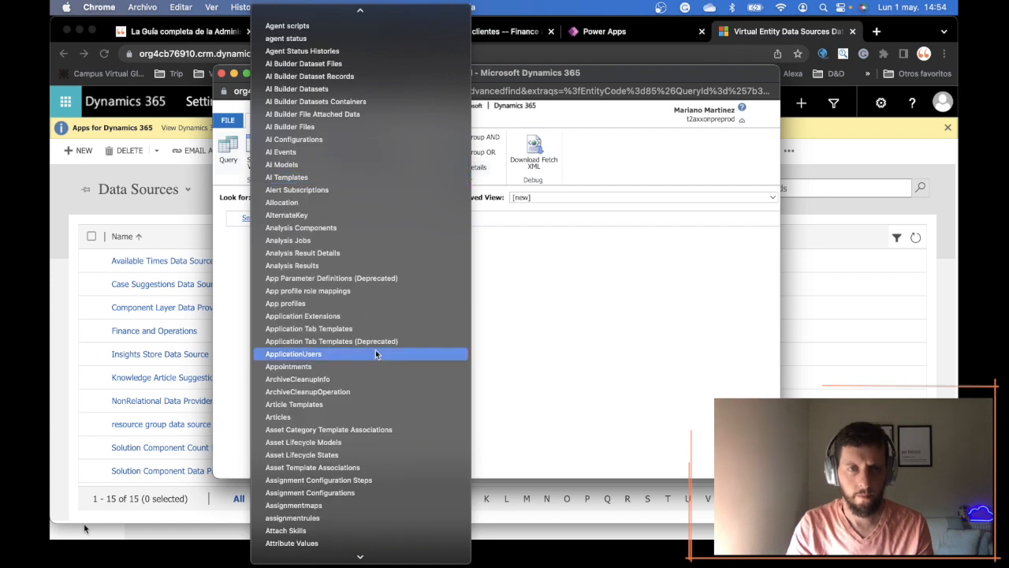
scroll(376, 351, "down", 5)
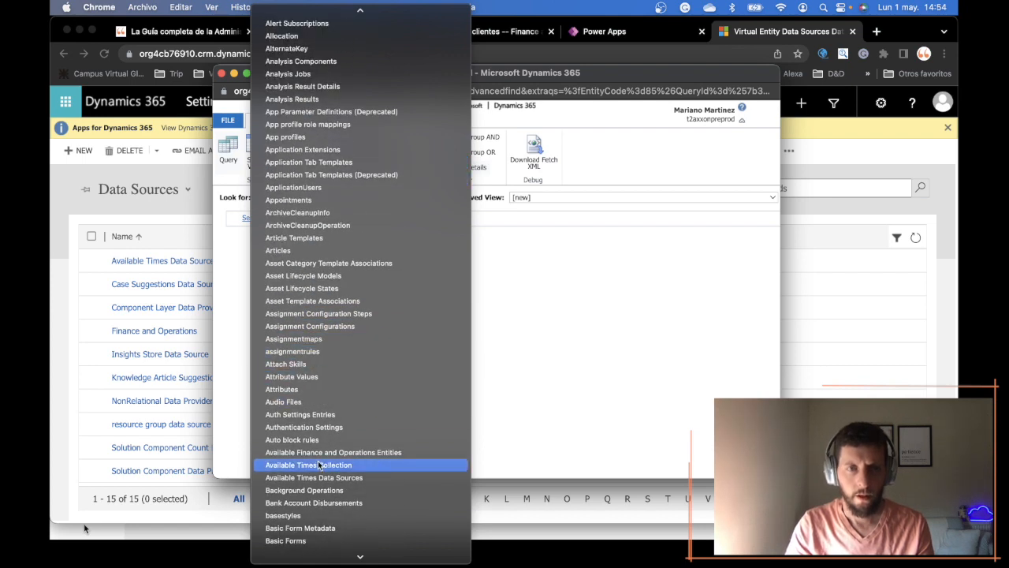
left_click(401, 454)
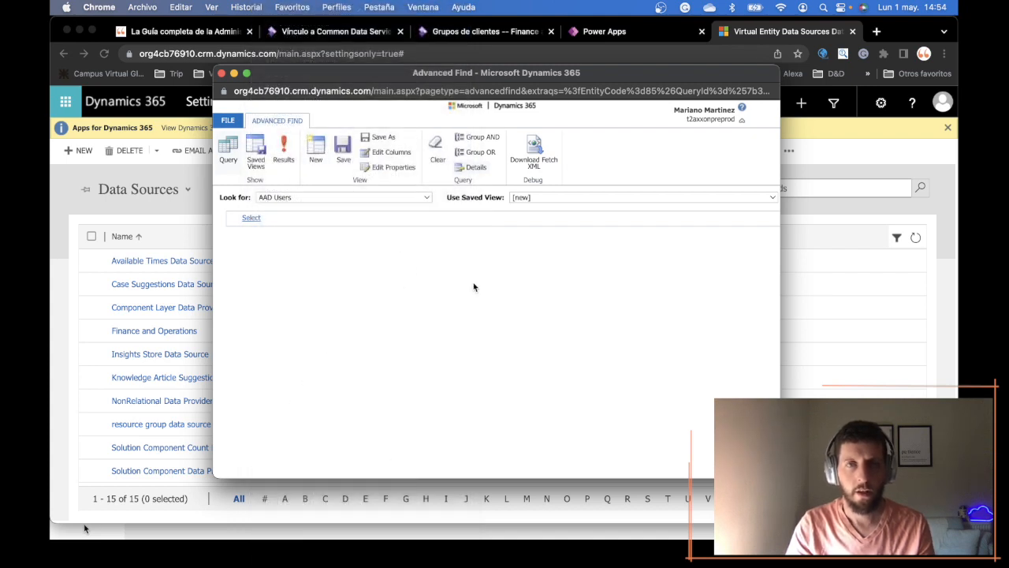
- Add a query condition requiring the entity Name to contain "release"
left_click(253, 218)
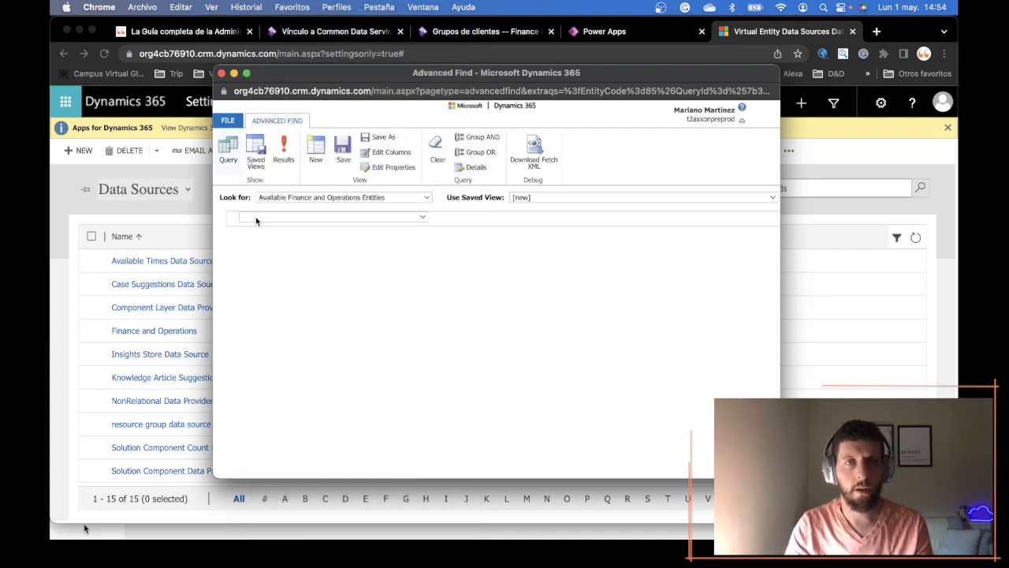
left_click(424, 218)
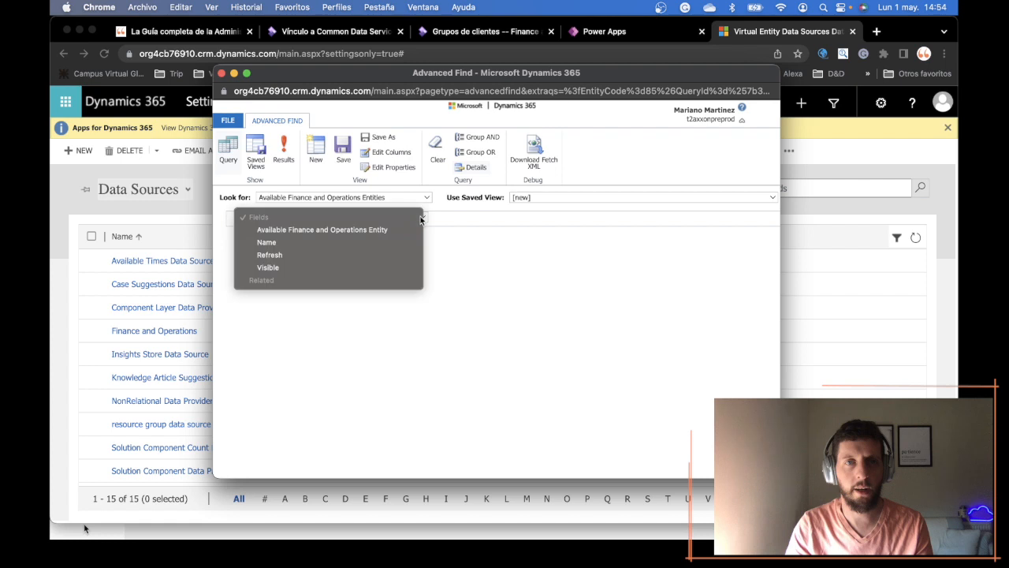
left_click(376, 244)
left_click(349, 219)
left_click(360, 239)
left_click(471, 217)
left_click(495, 243)
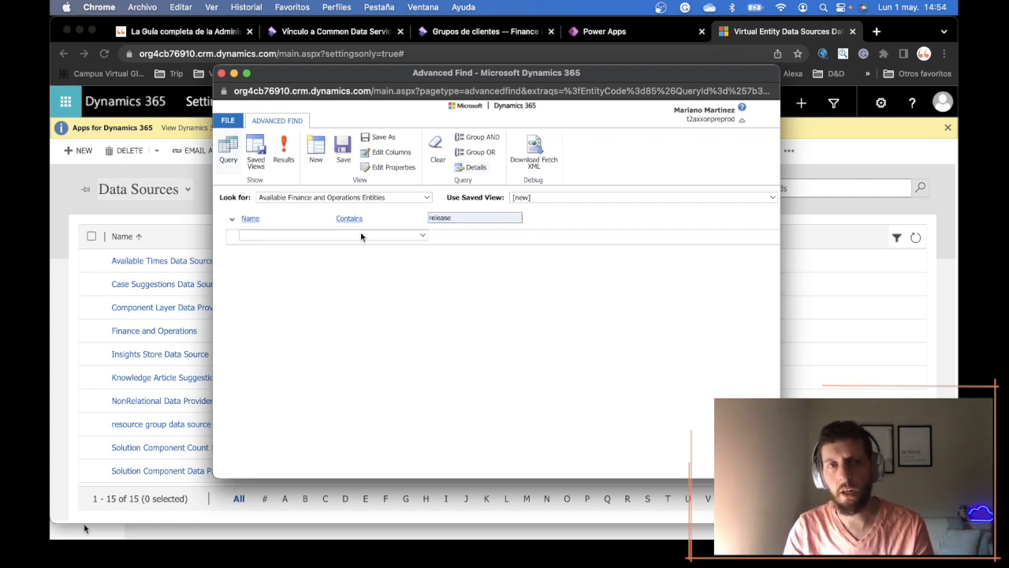
left_click(391, 240)
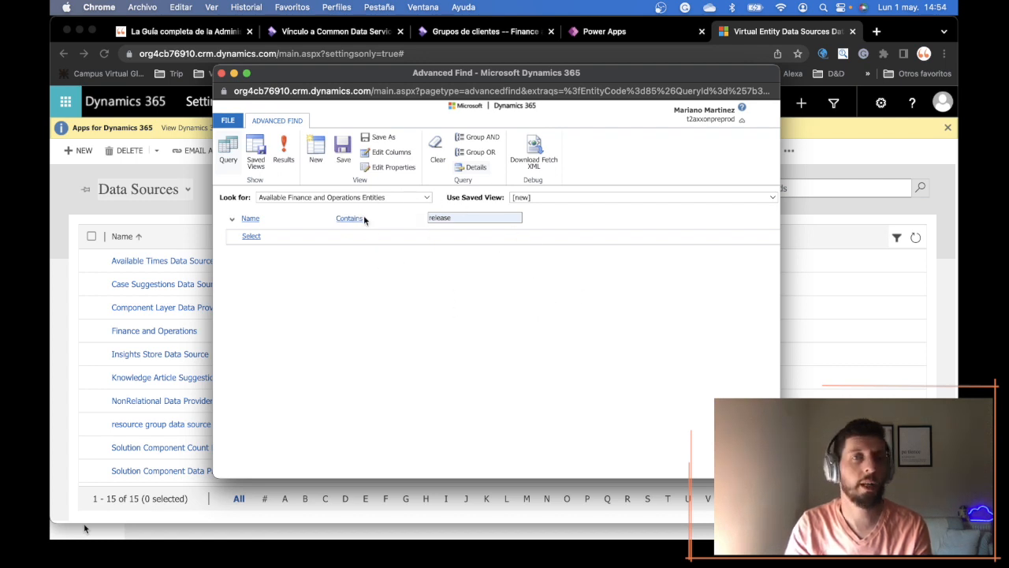
- Run the query and look through the names and Visible values of the matching entities
left_click(284, 153)
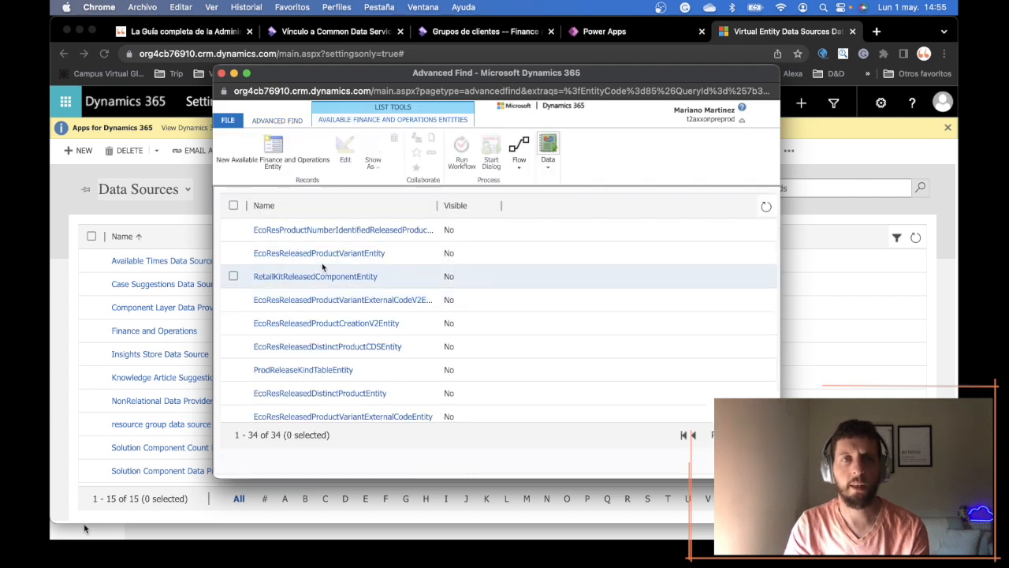
scroll(426, 288, "down", 3)
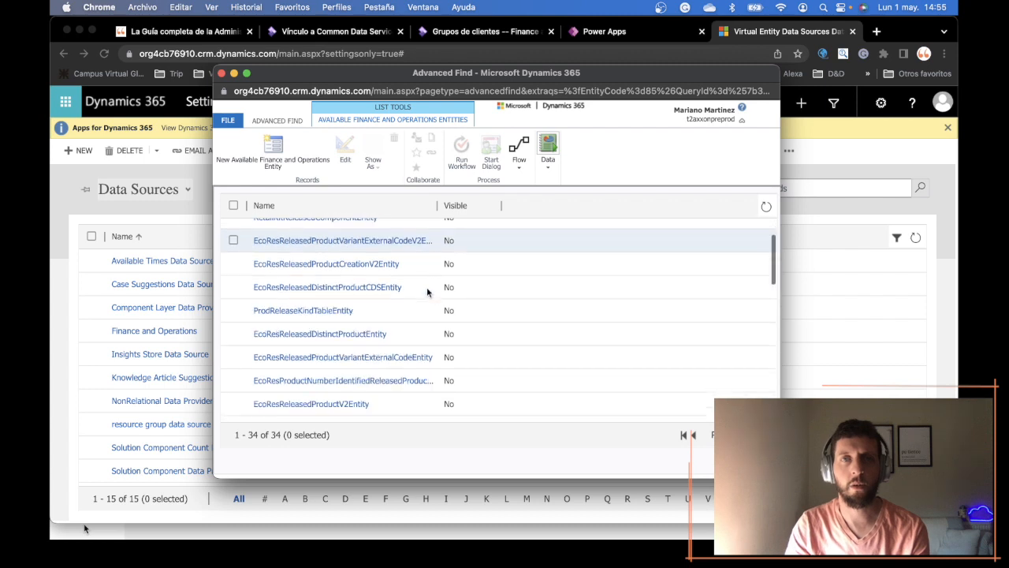
scroll(427, 291, "up", 3)
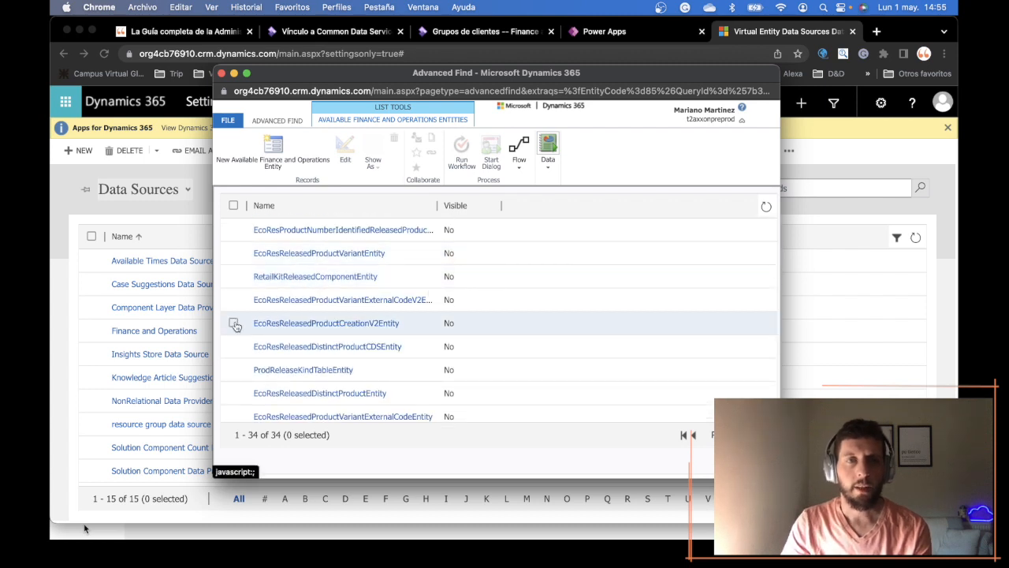
- Make EcoResReleasedProductCreationV2Entity visible, save the record, and close the record and Advanced Find windows
left_click(355, 324)
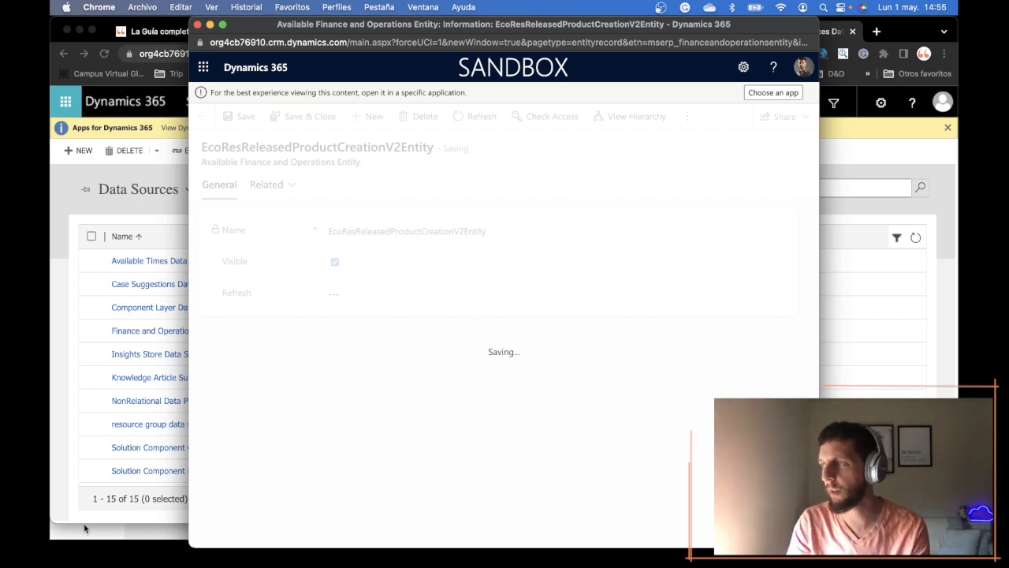
left_click(85, 528)
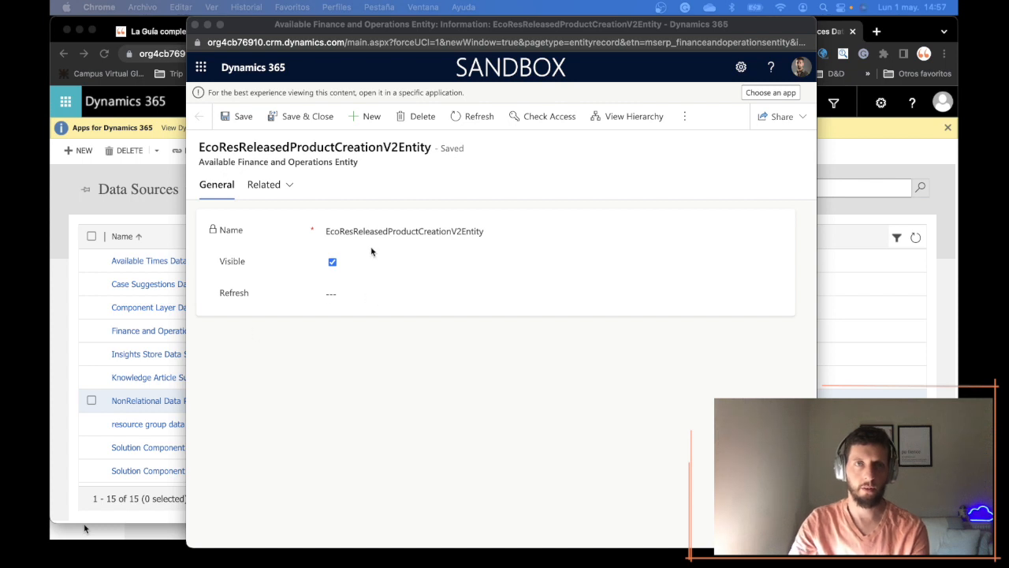
left_click(195, 25)
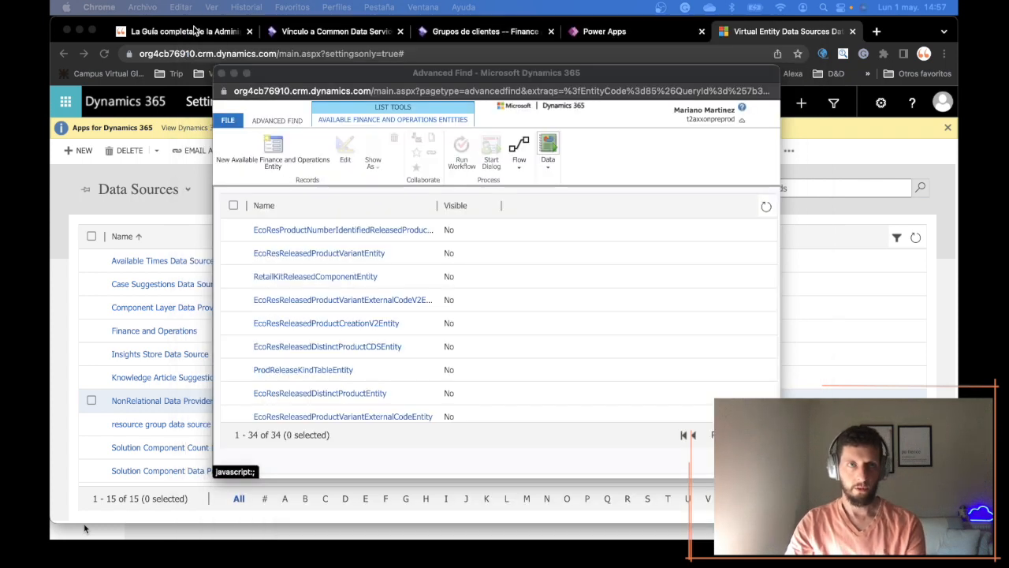
left_click(222, 73)
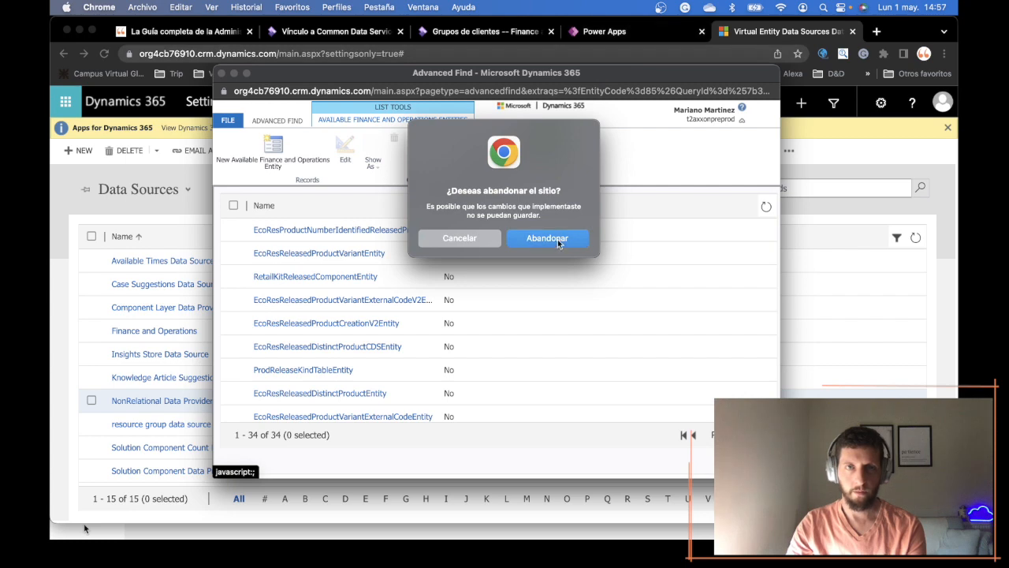
left_click(557, 240)
- Return to the tables list in Power Apps and search all tables for "mserp"
left_click(614, 32)
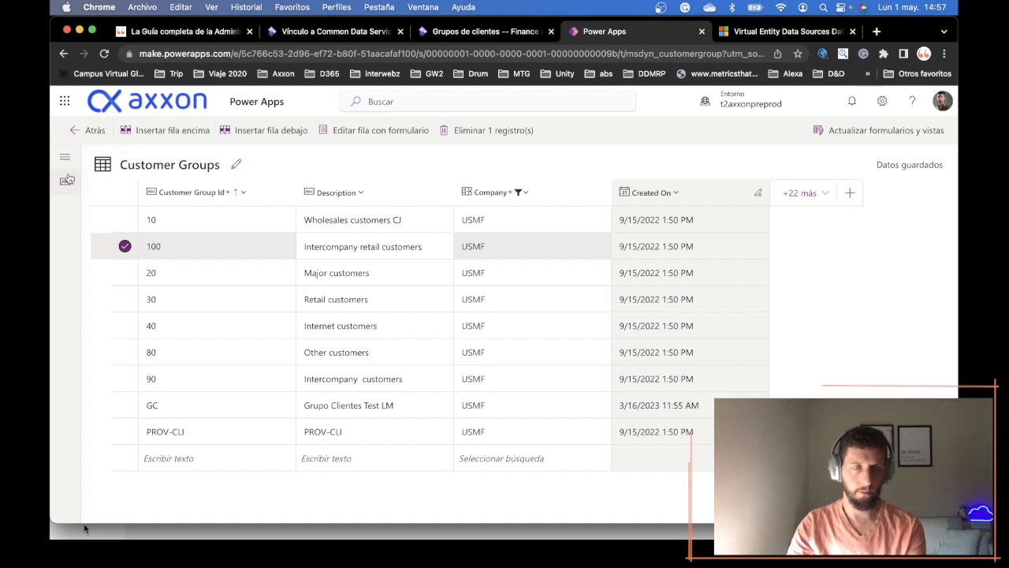
left_click(71, 132)
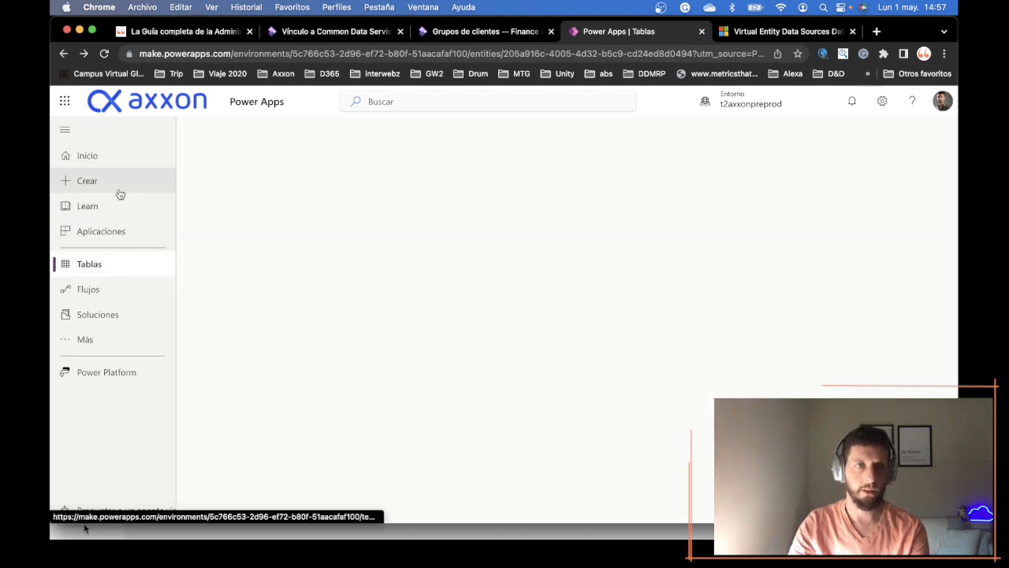
left_click(105, 268)
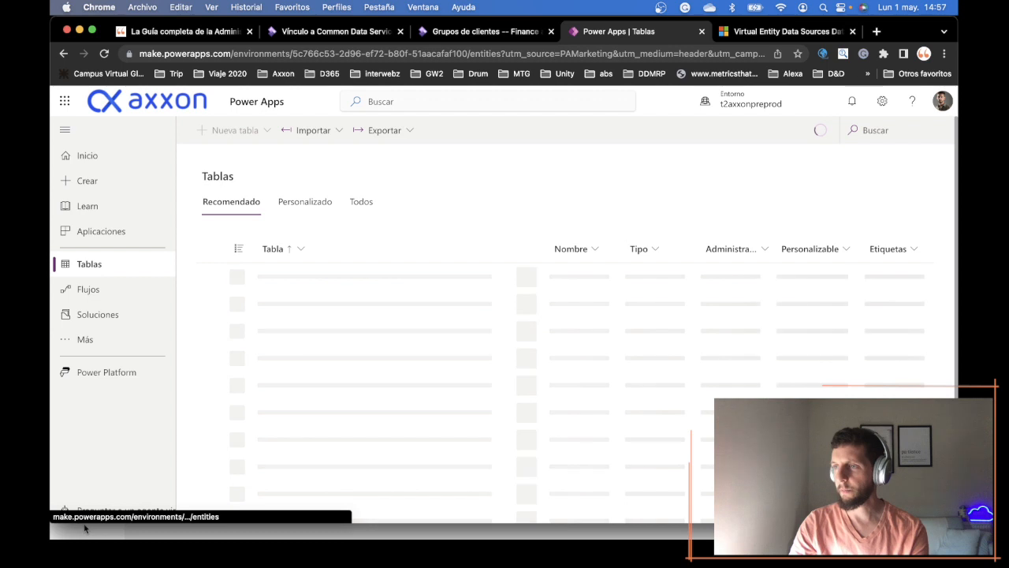
left_click(898, 135)
type("m")
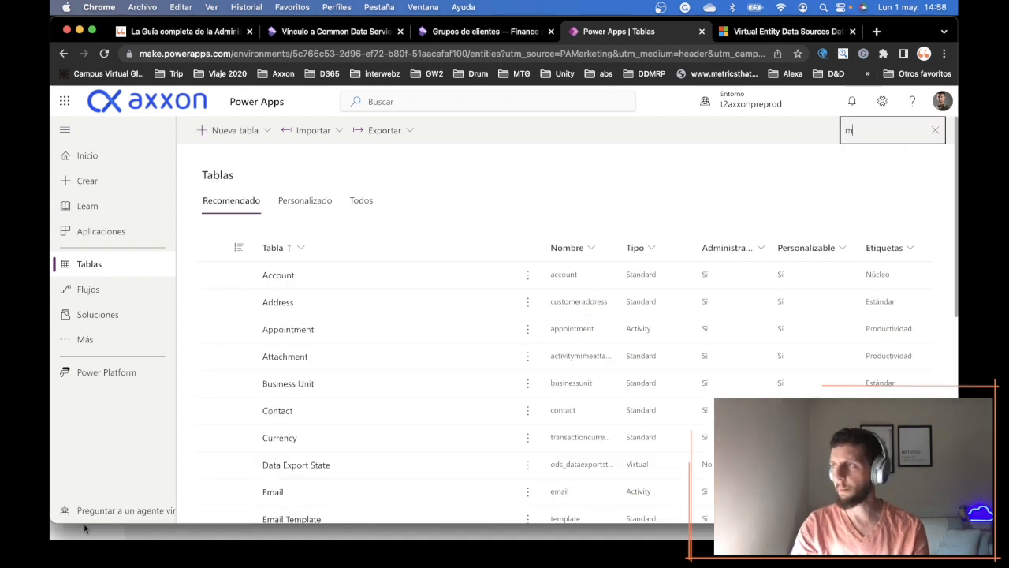
type("serp")
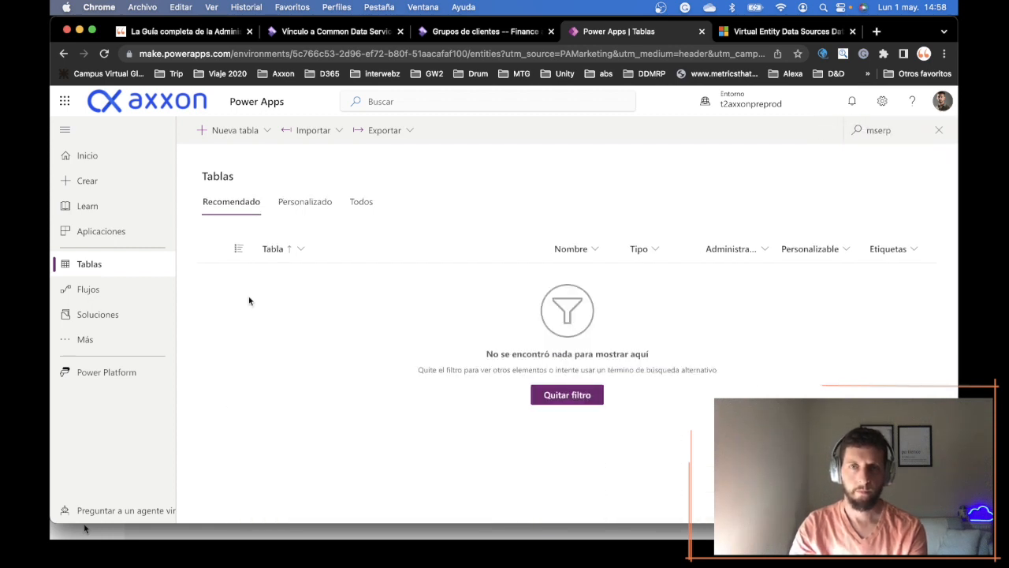
left_click(356, 201)
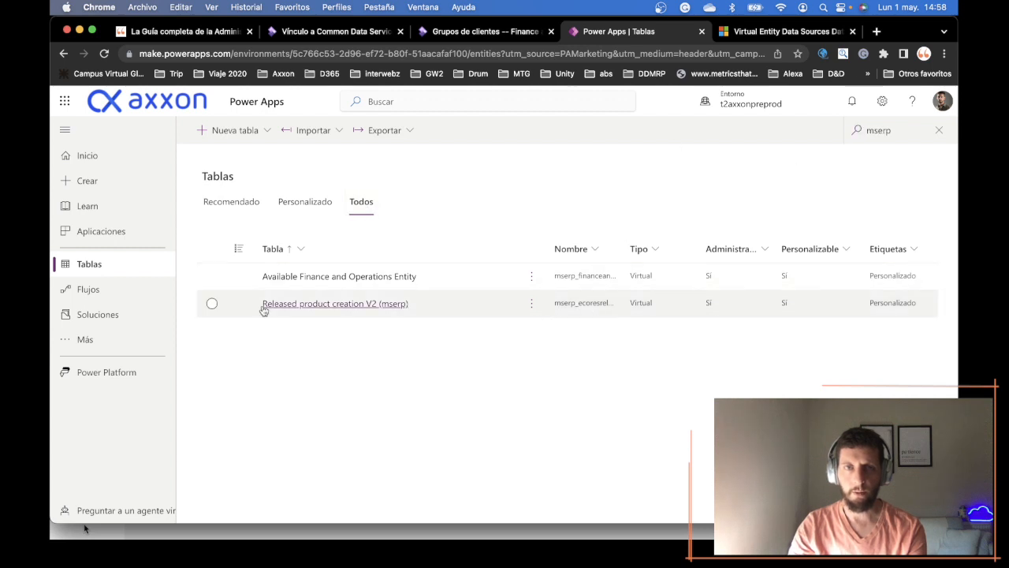
- Open the Released product creation V2 (mserp) table and look through its Item number rows
left_click(304, 309)
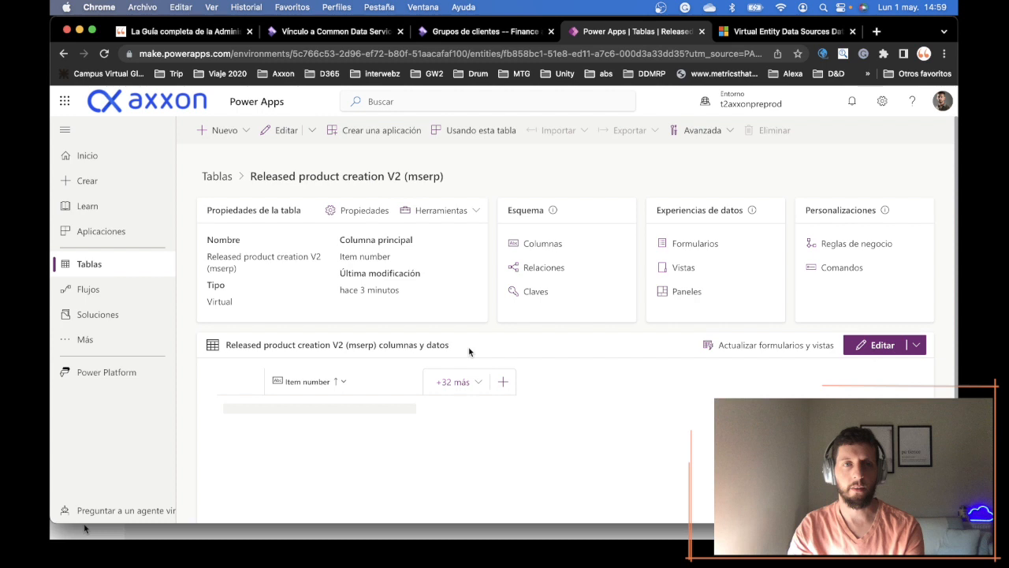
scroll(200, 376, "down", 2)
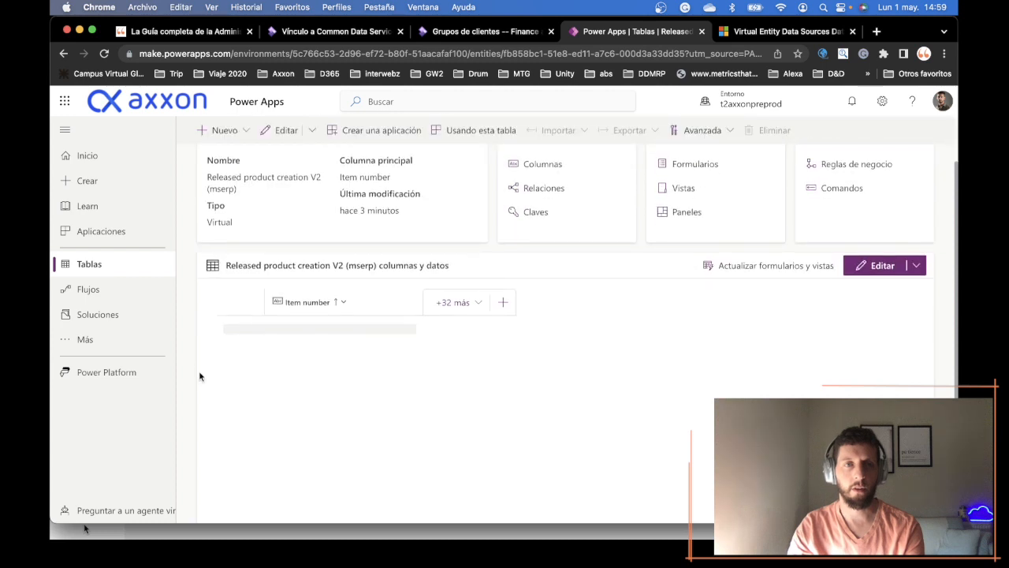
scroll(200, 376, "down", 1)
scroll(199, 376, "down", 1)
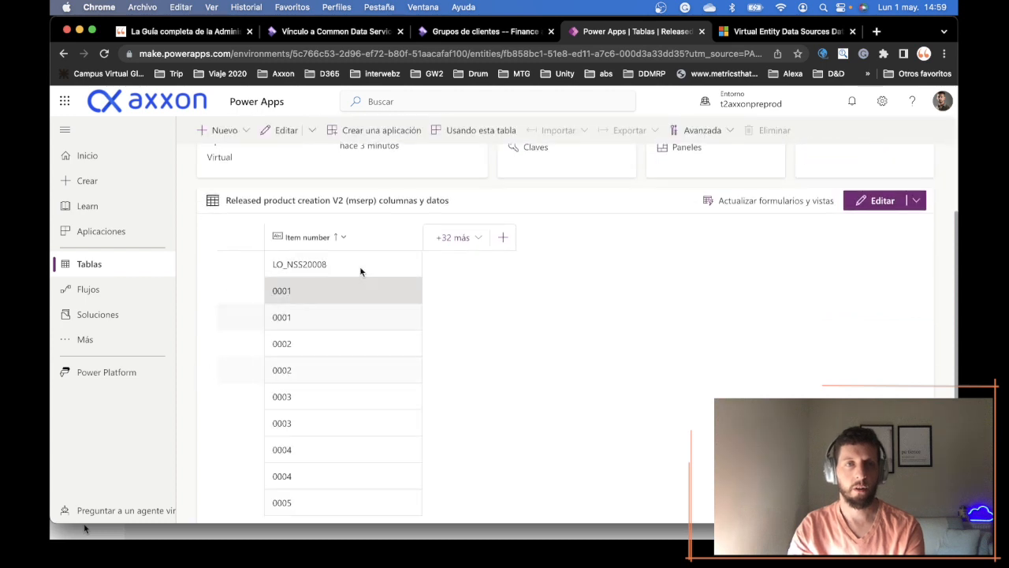
scroll(354, 436, "down", 2)
scroll(491, 335, "up", 2)
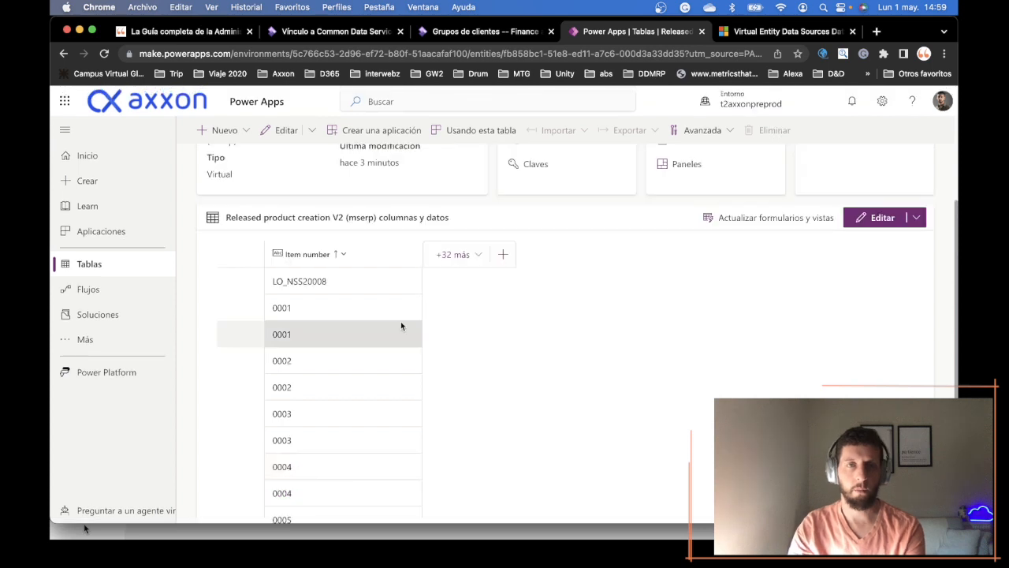
scroll(346, 435, "down", 1)
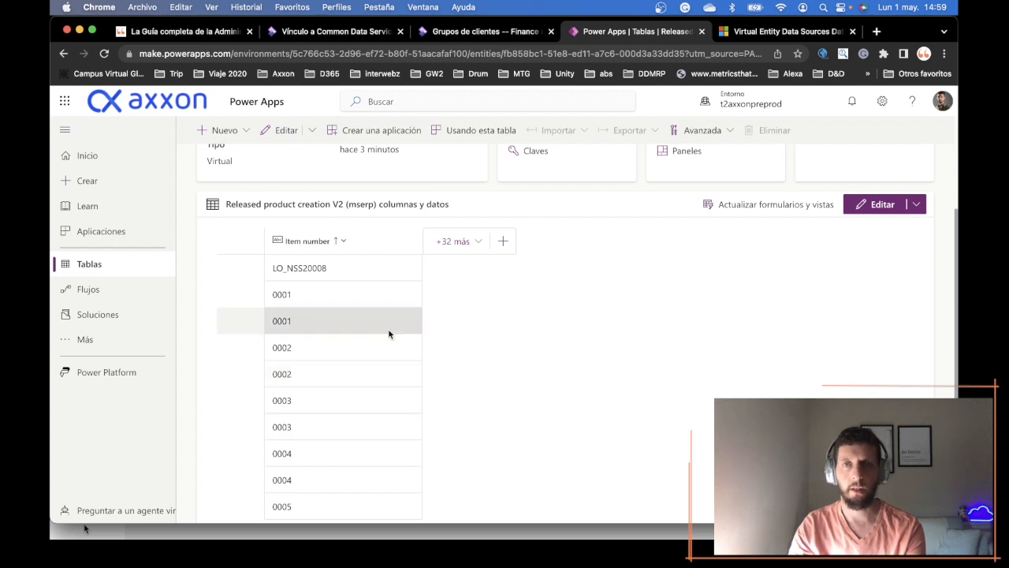
scroll(390, 335, "up", 3)
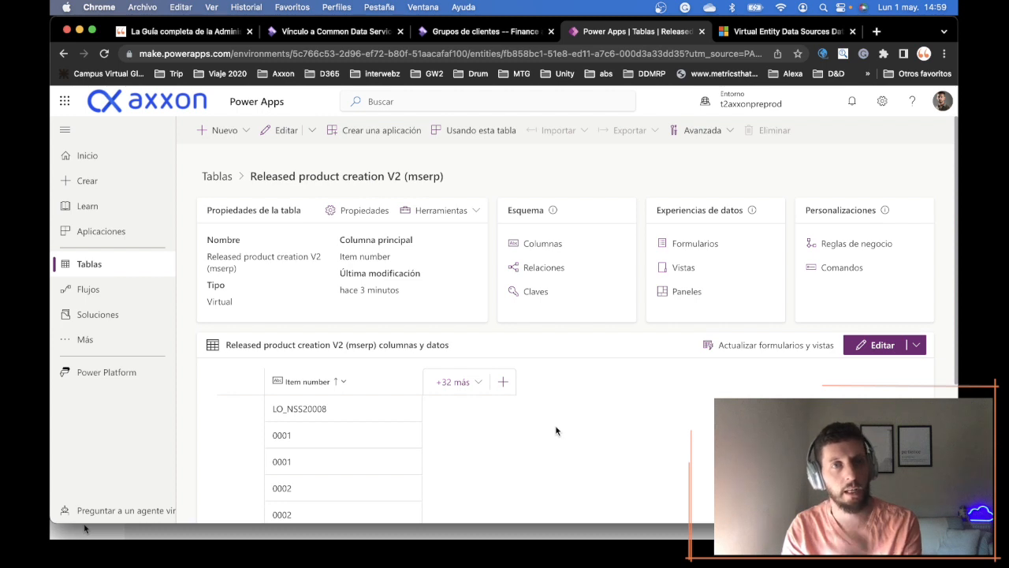
- Switch to the Power Platform admin center from the Power Apps home page and open its data integration page
left_click(103, 164)
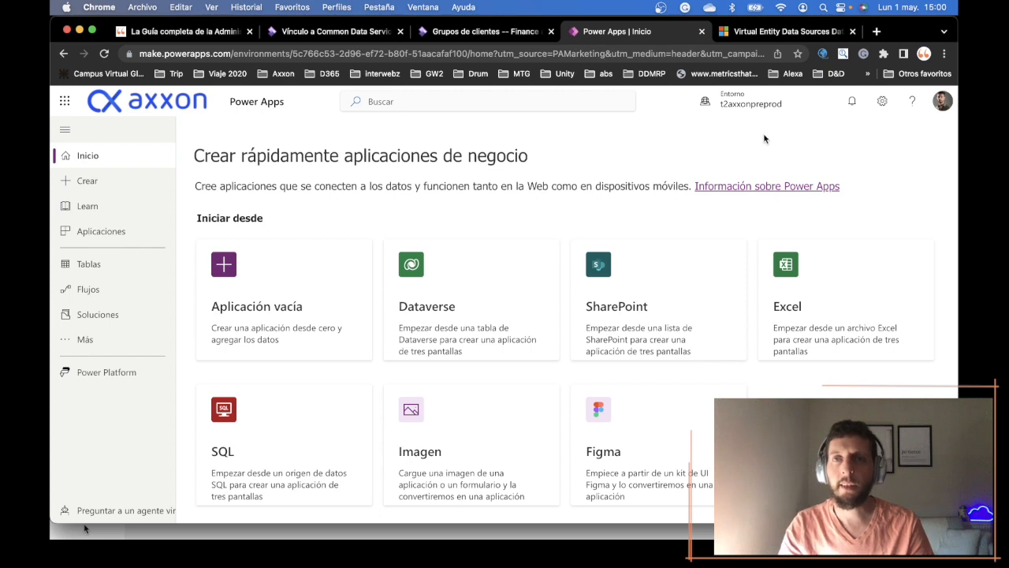
left_click(881, 109)
left_click(841, 193)
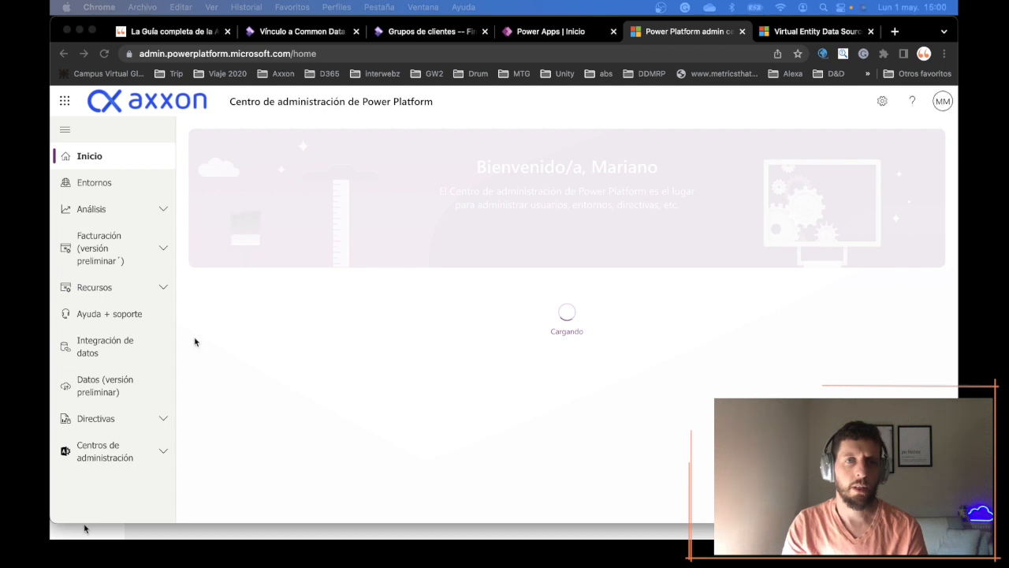
left_click(119, 346)
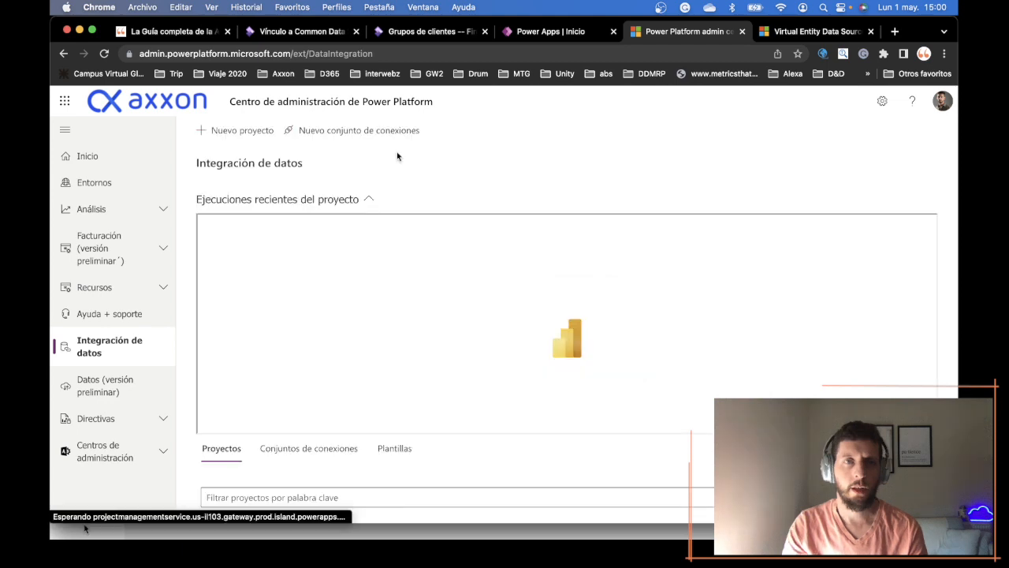
left_click(235, 136)
type("CJ")
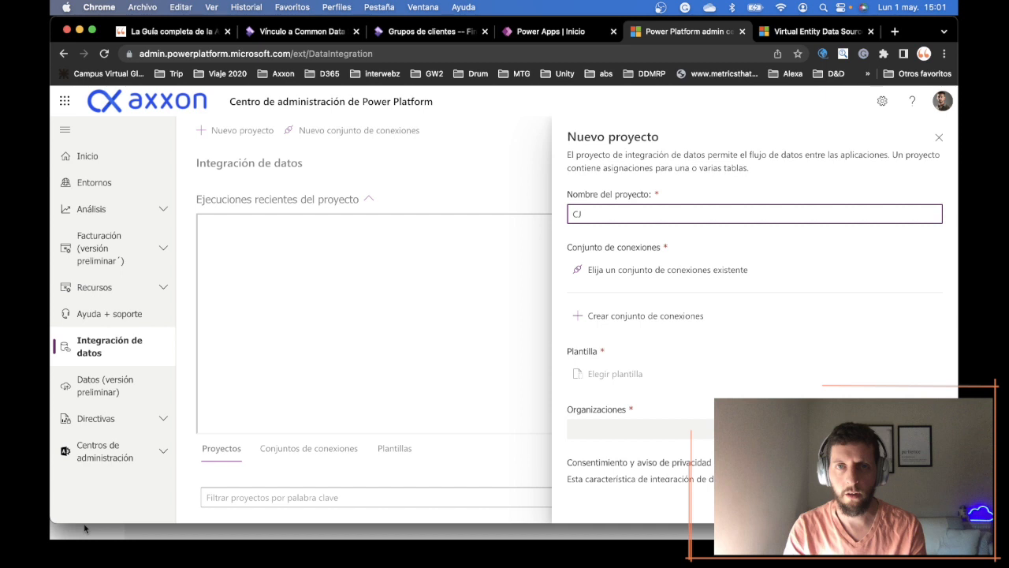
type("_01")
key("Tab")
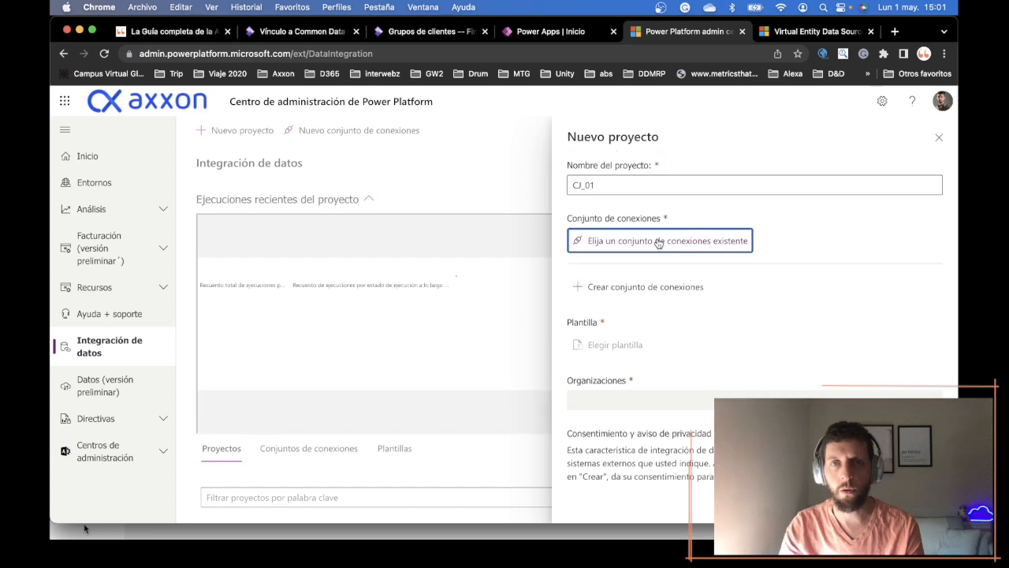
left_click(659, 241)
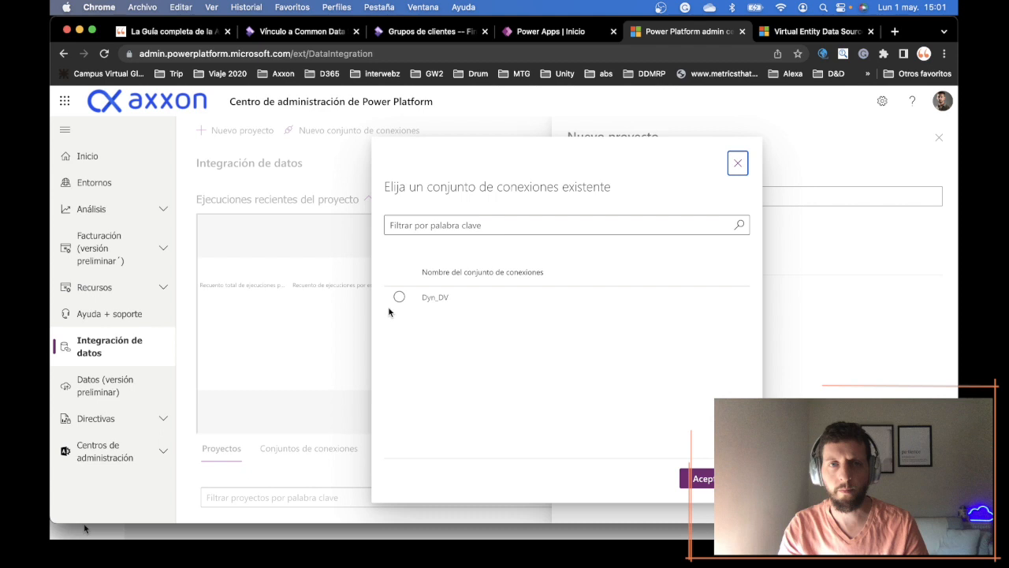
left_click(219, 132)
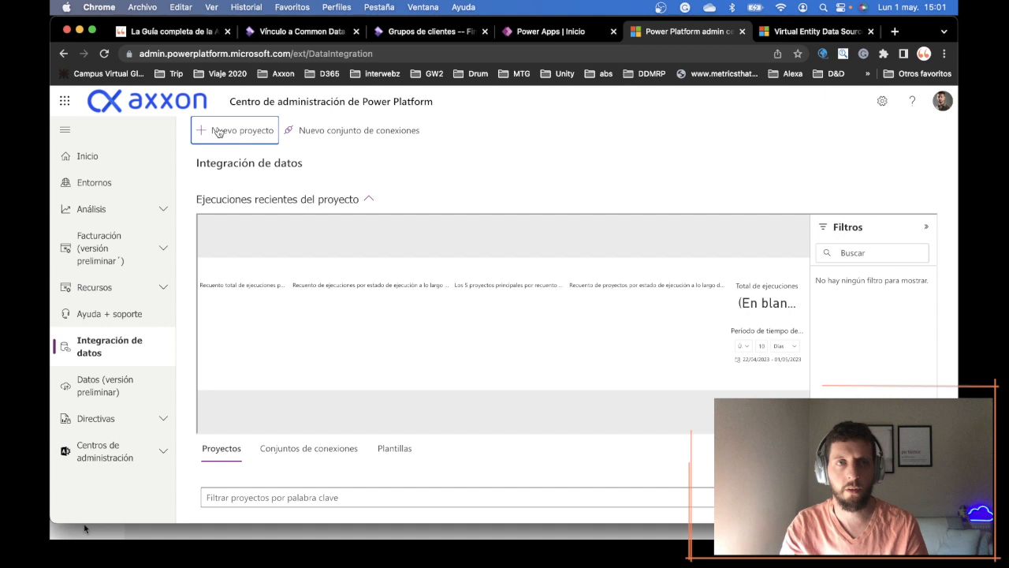
left_click(220, 132)
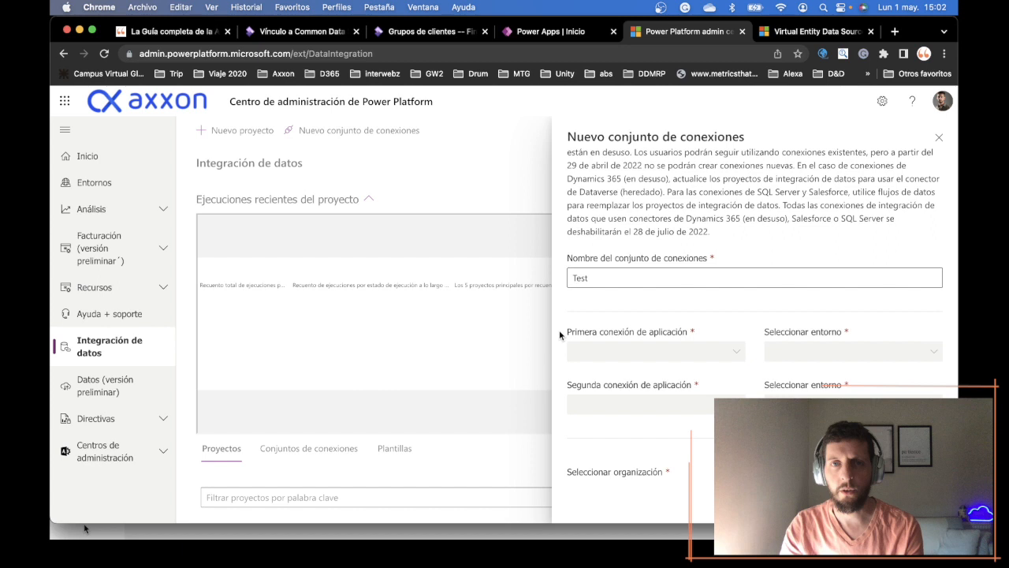
left_click_drag(843, 385, 770, 385)
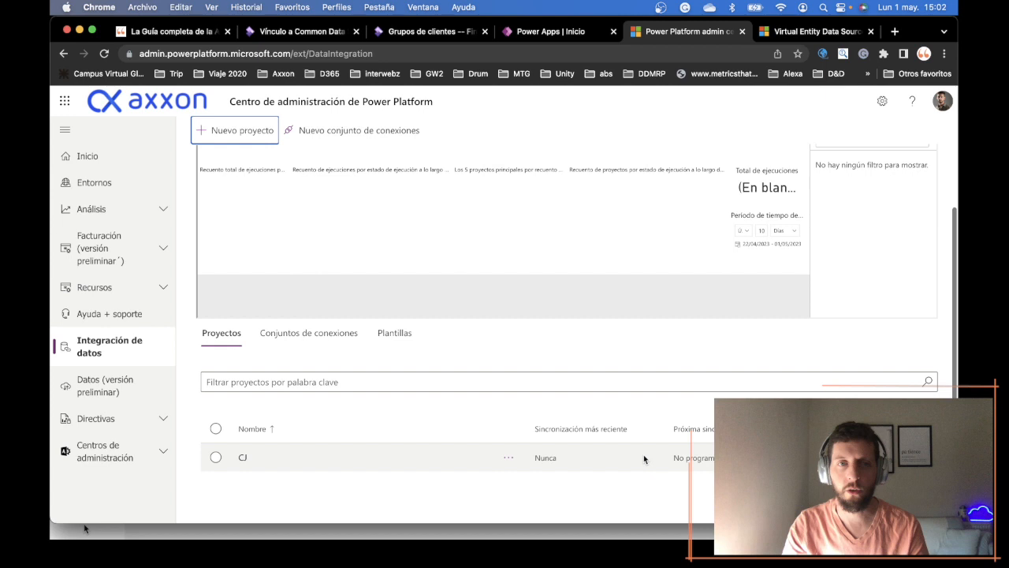
- Open the existing CJ data integration project and inspect the Products V2 source of its Productos task
left_click(644, 458)
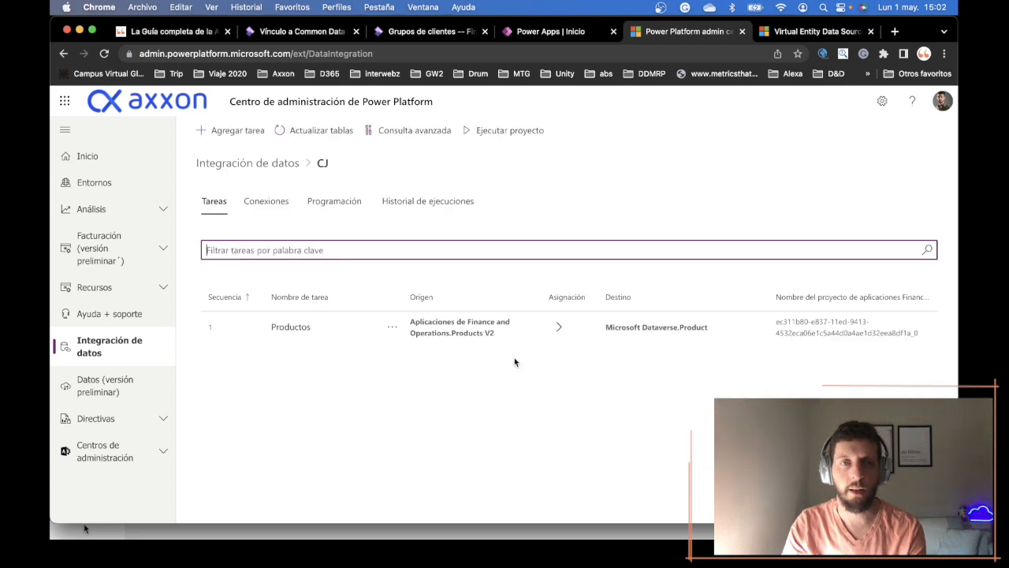
left_click_drag(451, 333, 496, 336)
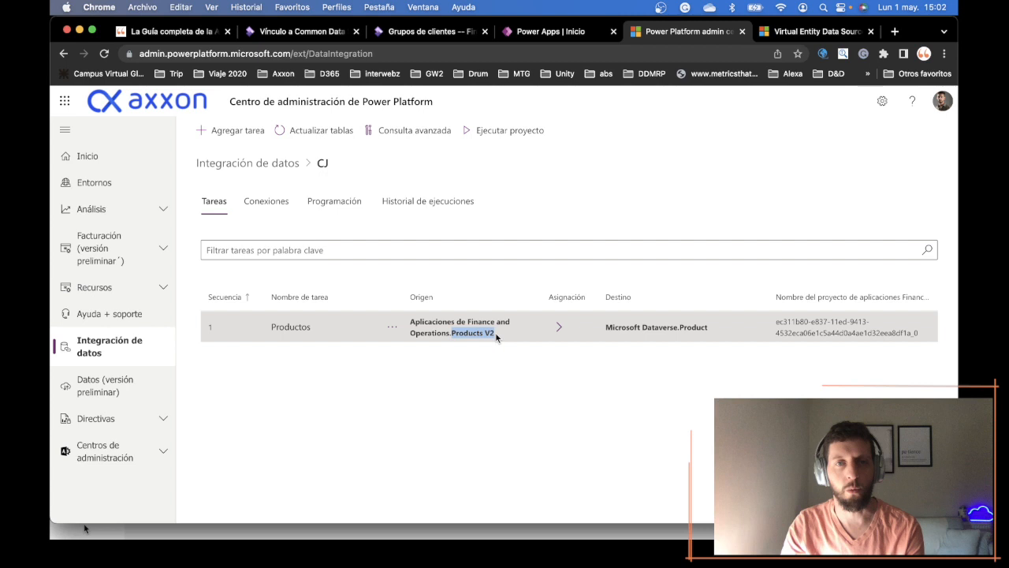
left_click(555, 400)
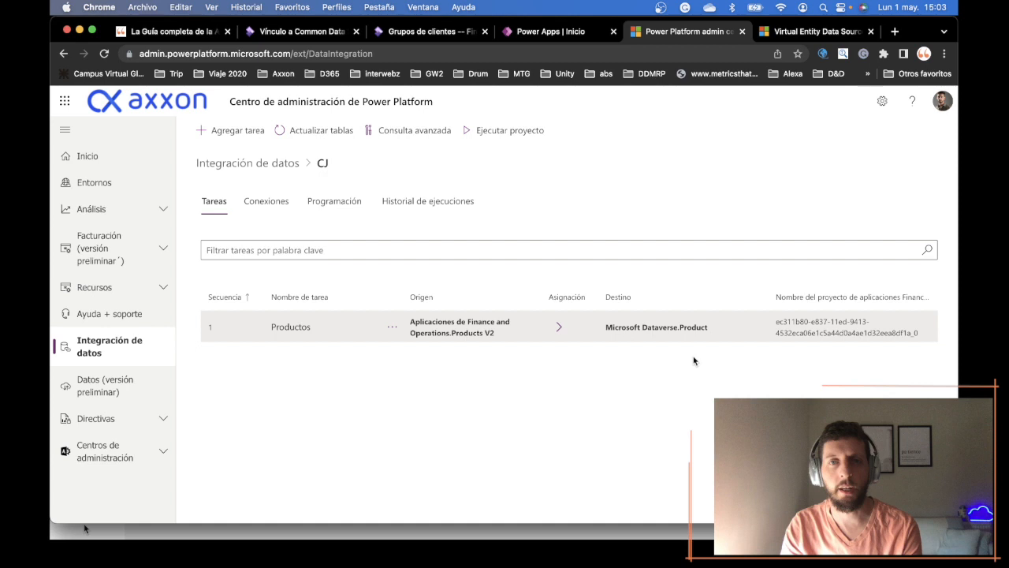
- Add a task named Clientes to the CJ project with Customers V2 as its Finance and Operations source table
left_click(255, 323)
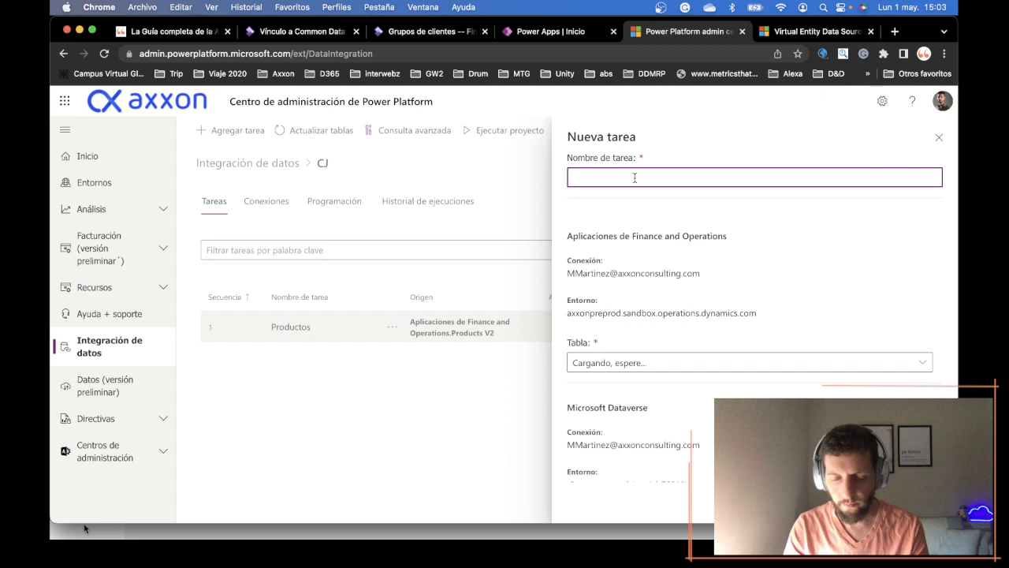
key("Tab")
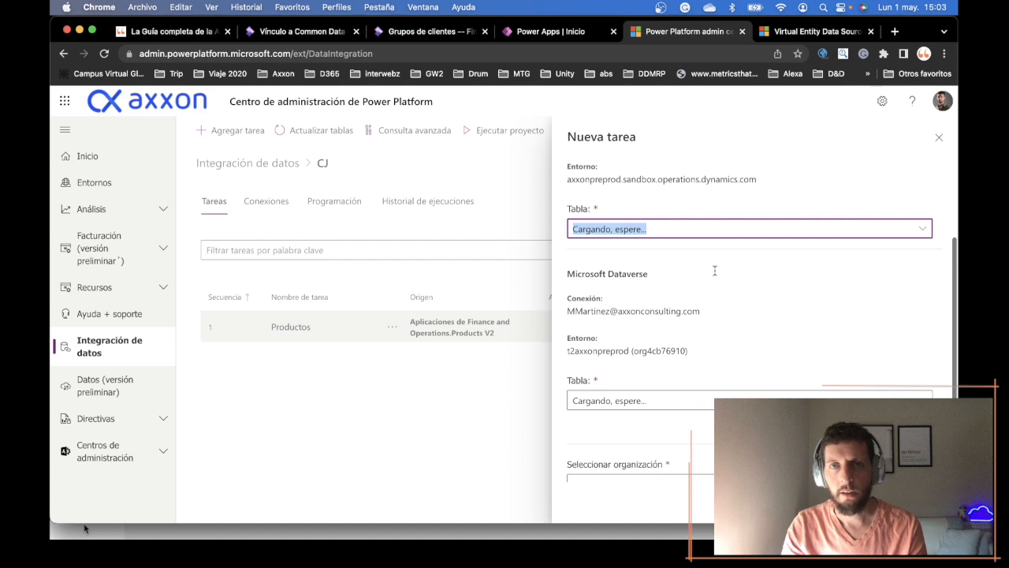
scroll(764, 209, "down", 1)
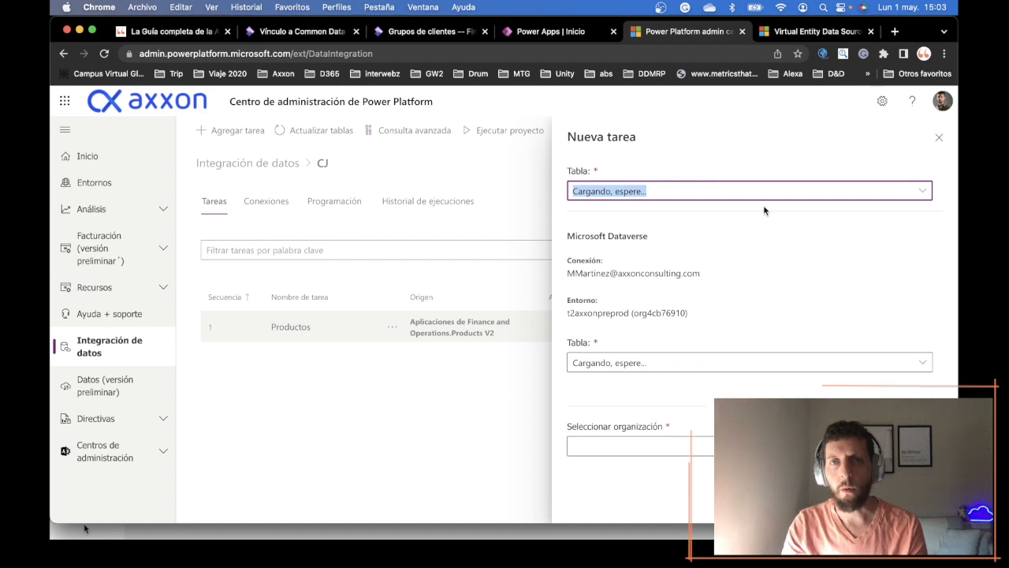
scroll(689, 203, "up", 1)
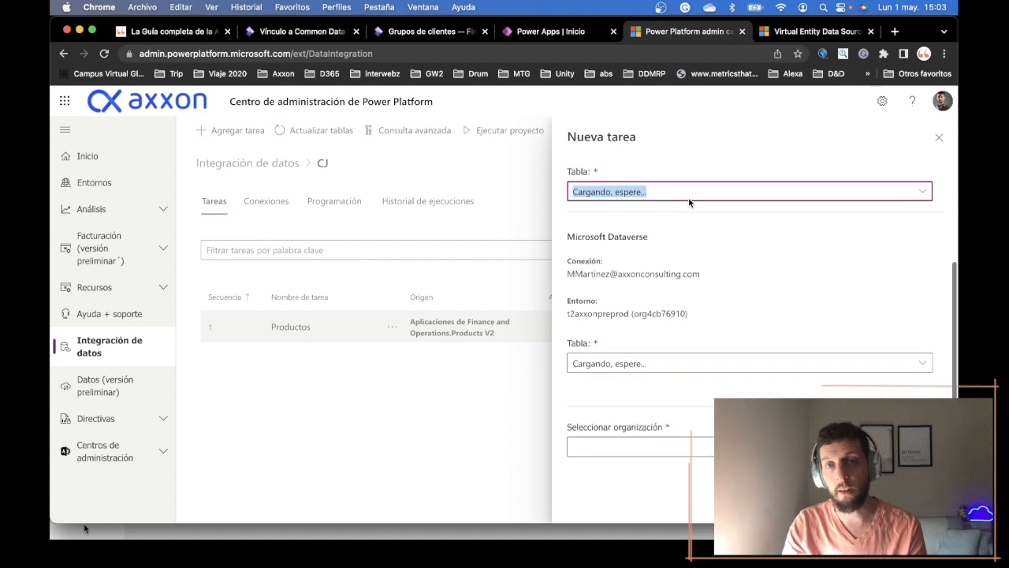
type("Curs")
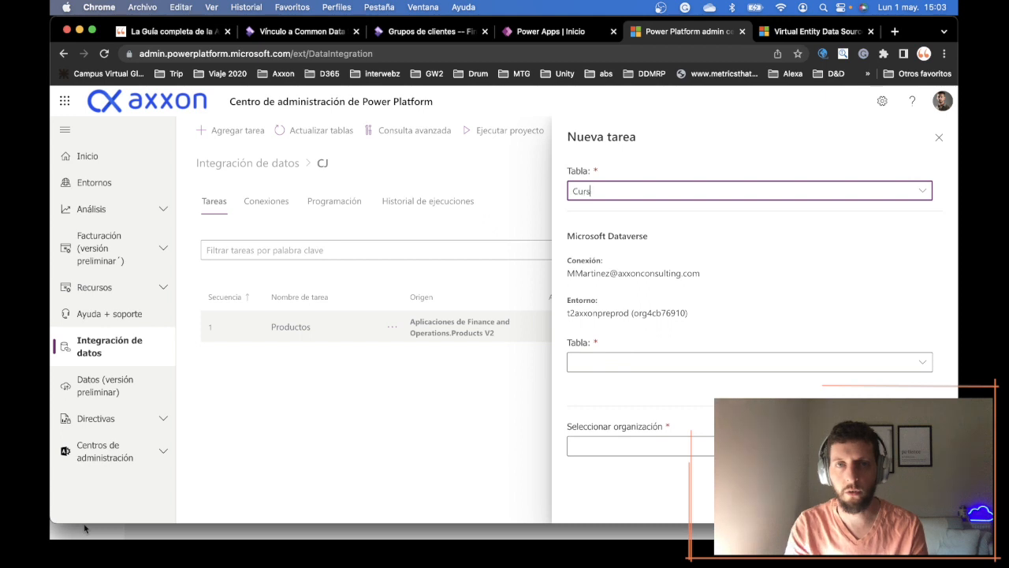
key("BackSpace")
key("BackSpace")
type("stomers")
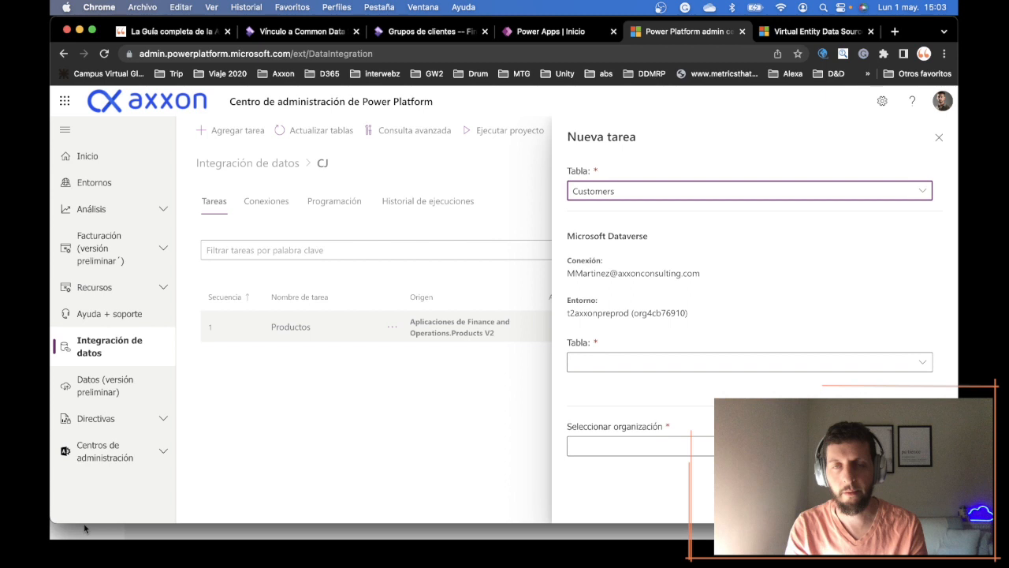
- Set the new task's Microsoft Dataverse destination table to Accounts
left_click(664, 361)
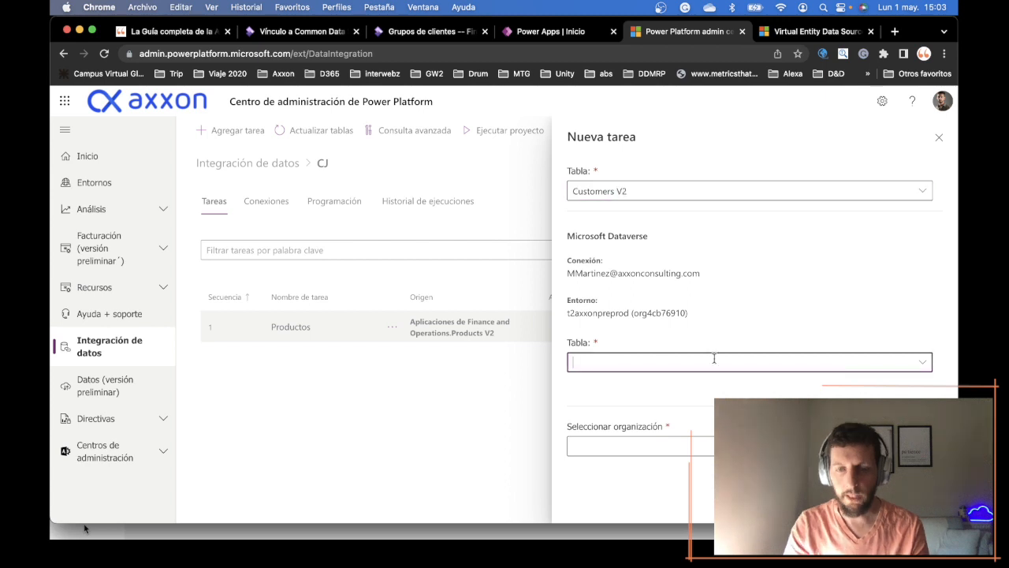
type("Cus")
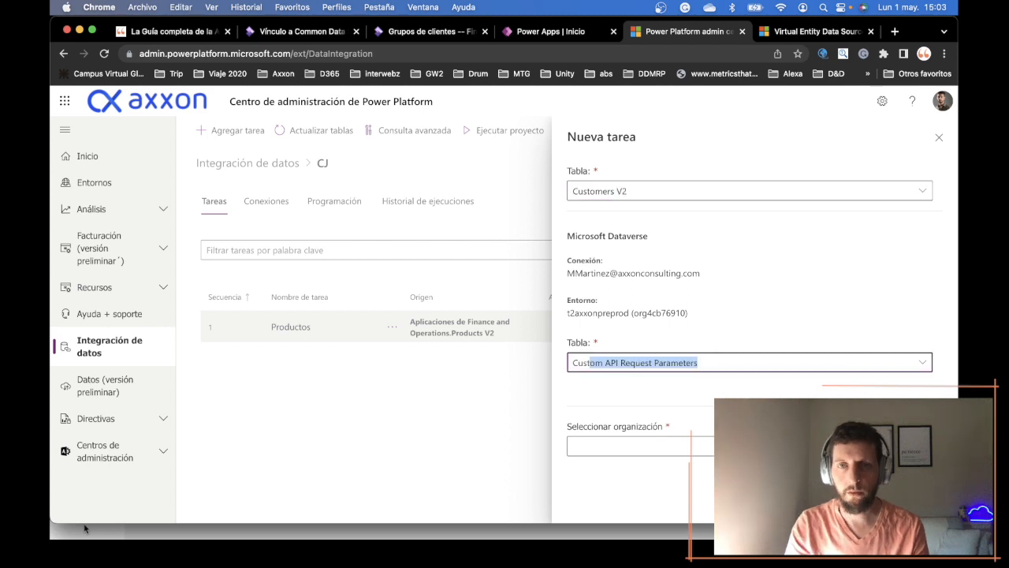
type("tom")
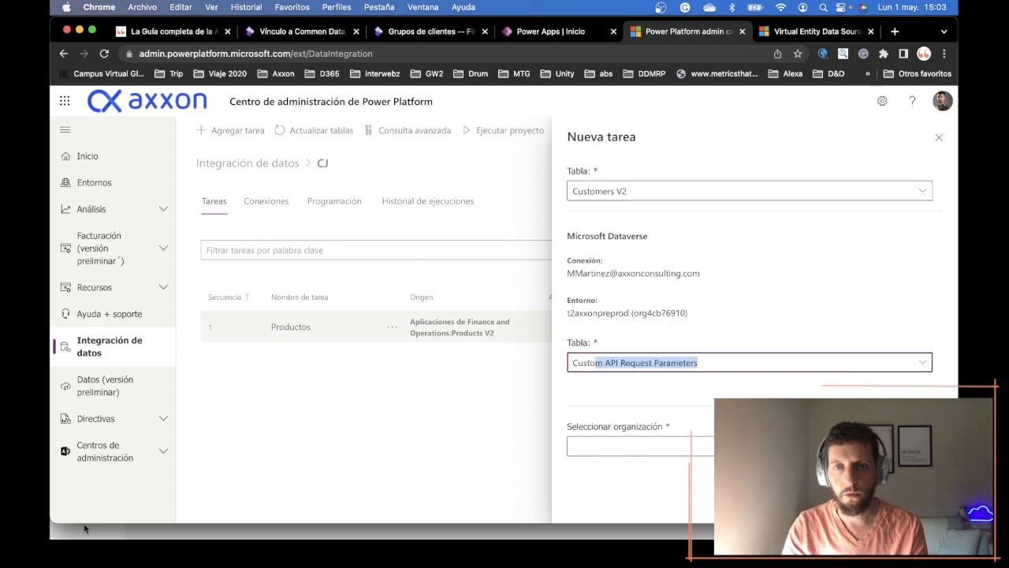
type("ers")
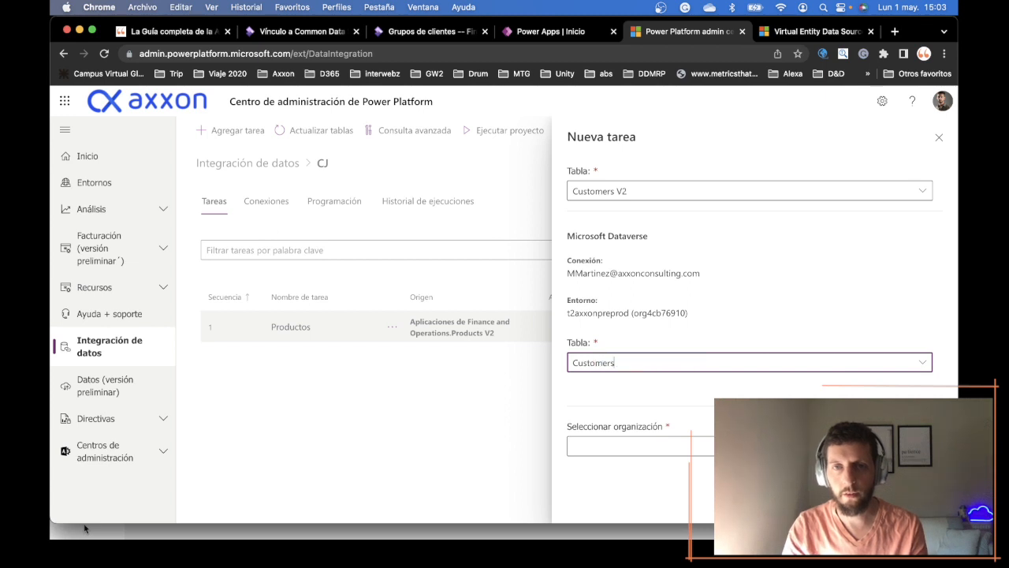
left_click(925, 363)
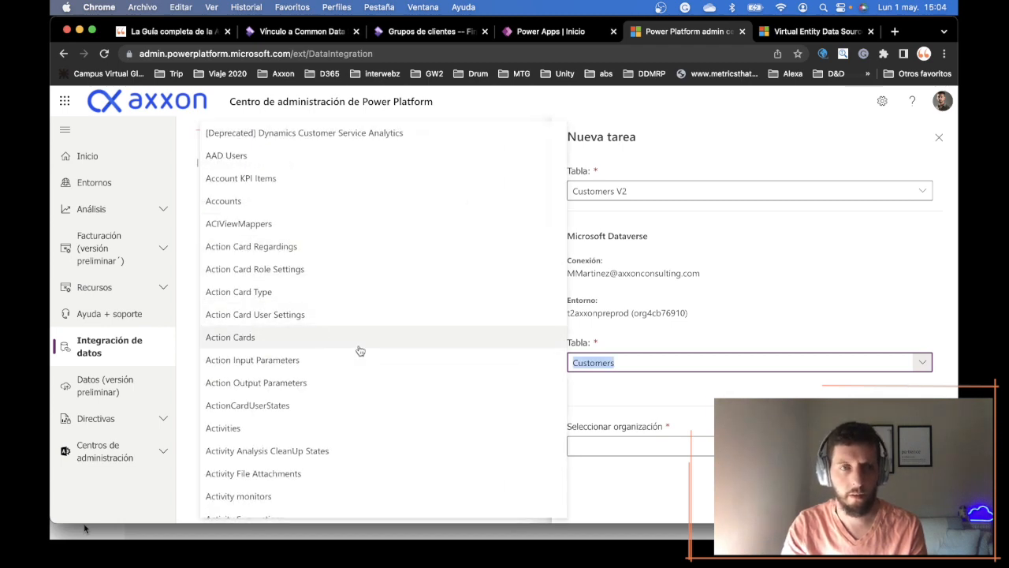
scroll(363, 349, "down", 10)
scroll(363, 348, "down", 6)
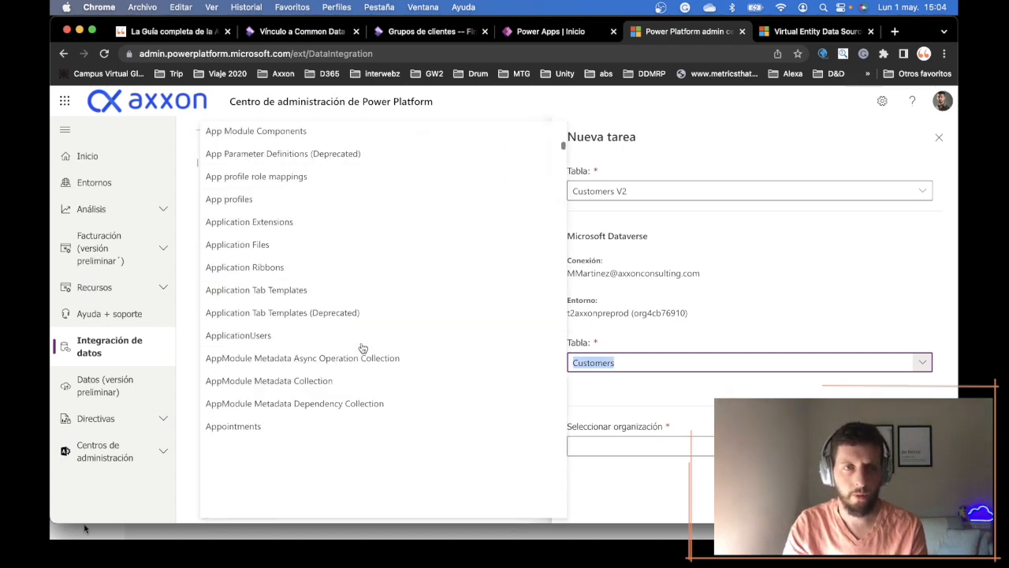
scroll(362, 348, "down", 3)
scroll(361, 344, "up", 12)
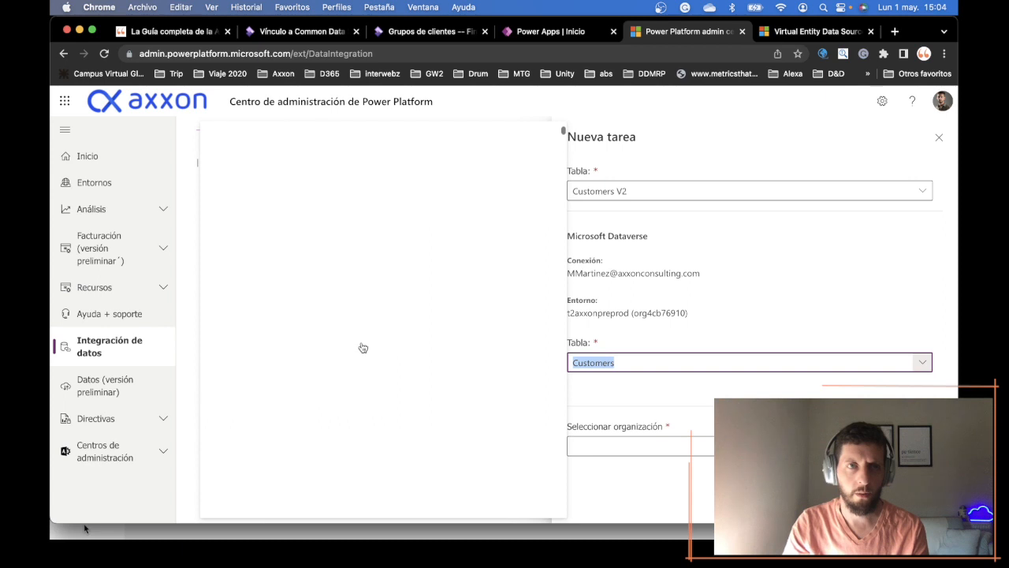
left_click(223, 201)
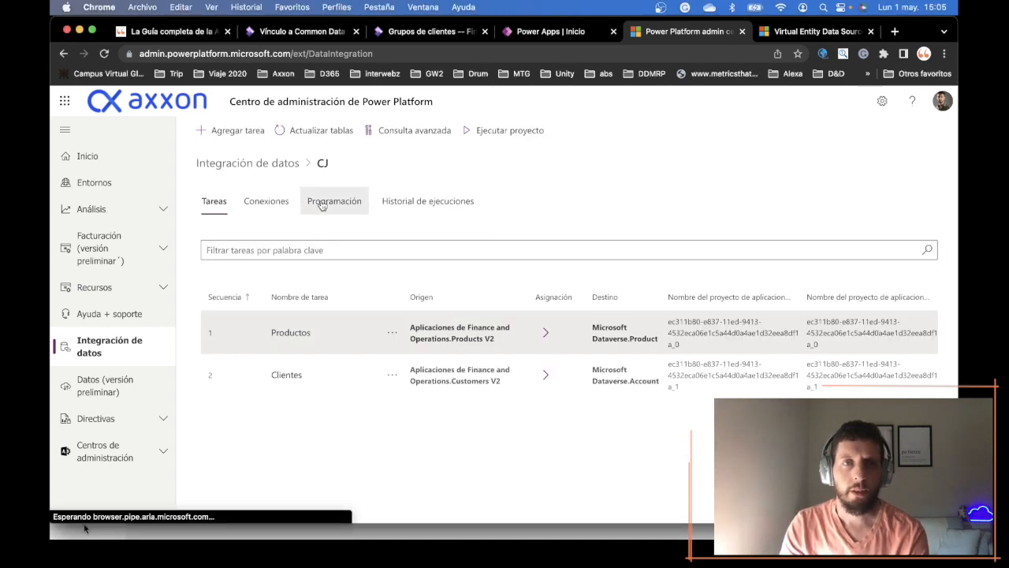
- Enable recurring execution in the CJ project's schedule and look over the available frequency units
left_click(321, 203)
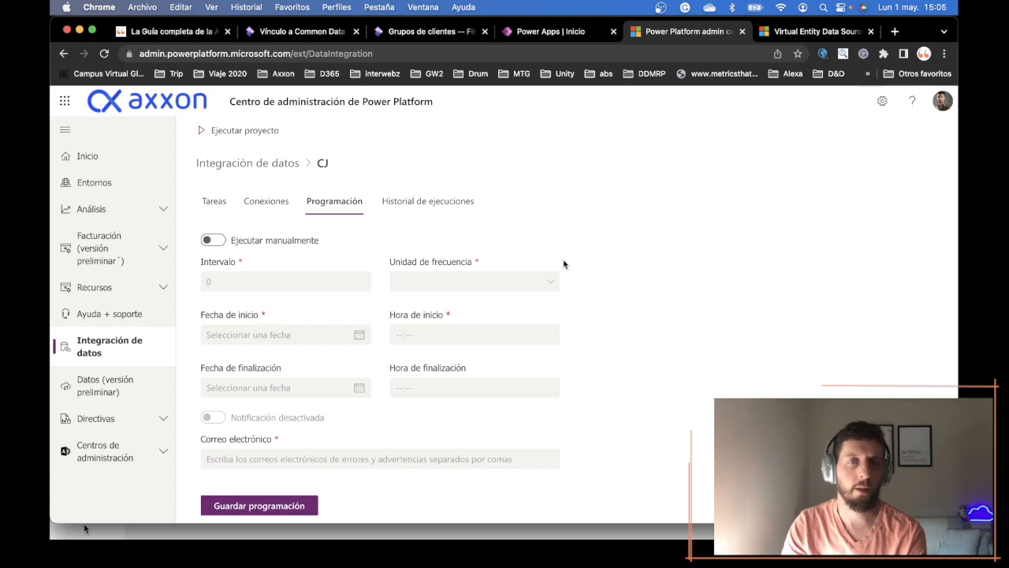
left_click(212, 242)
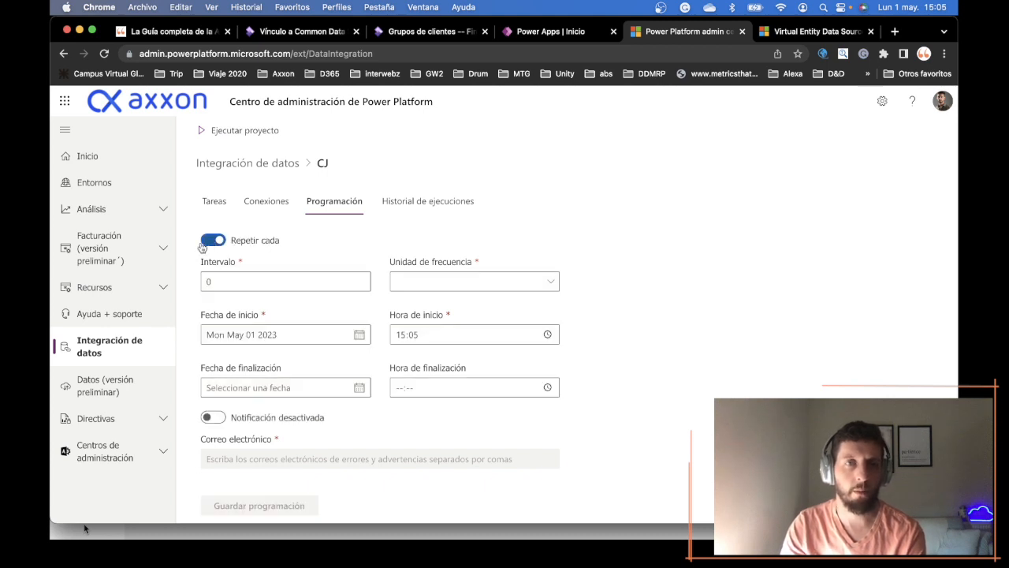
left_click(257, 277)
left_click(477, 283)
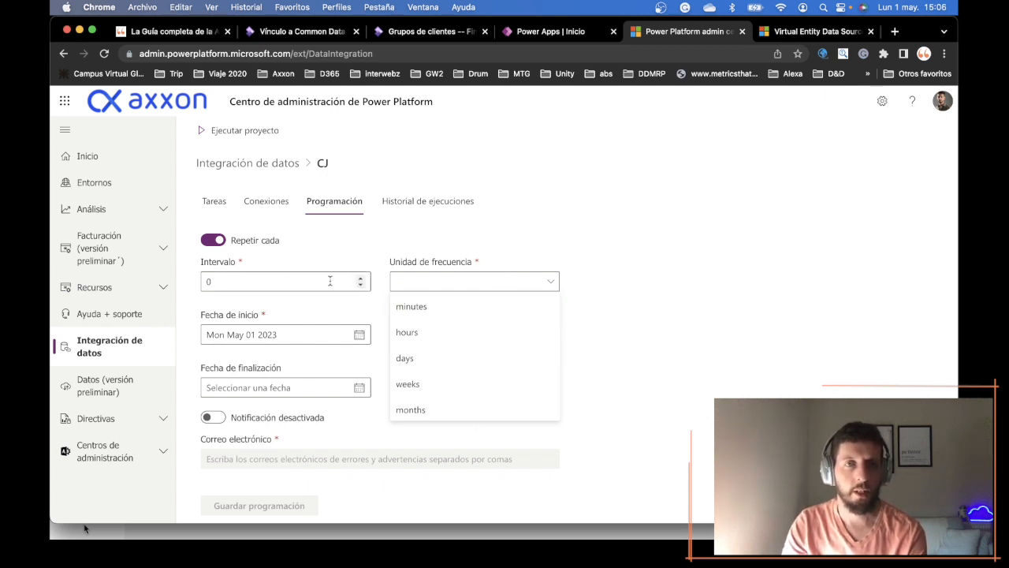
left_click(274, 281)
left_click(412, 289)
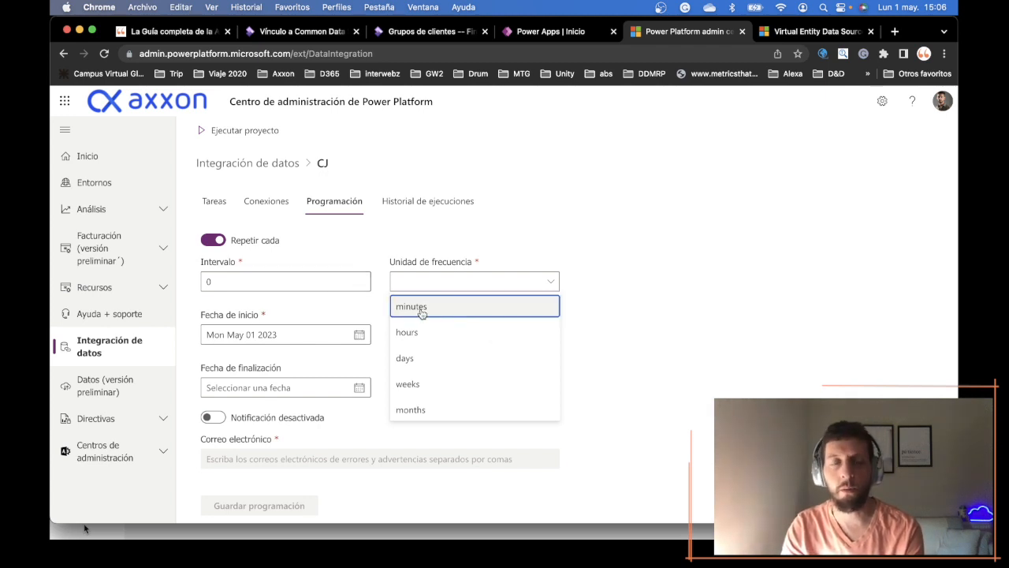
left_click(786, 322)
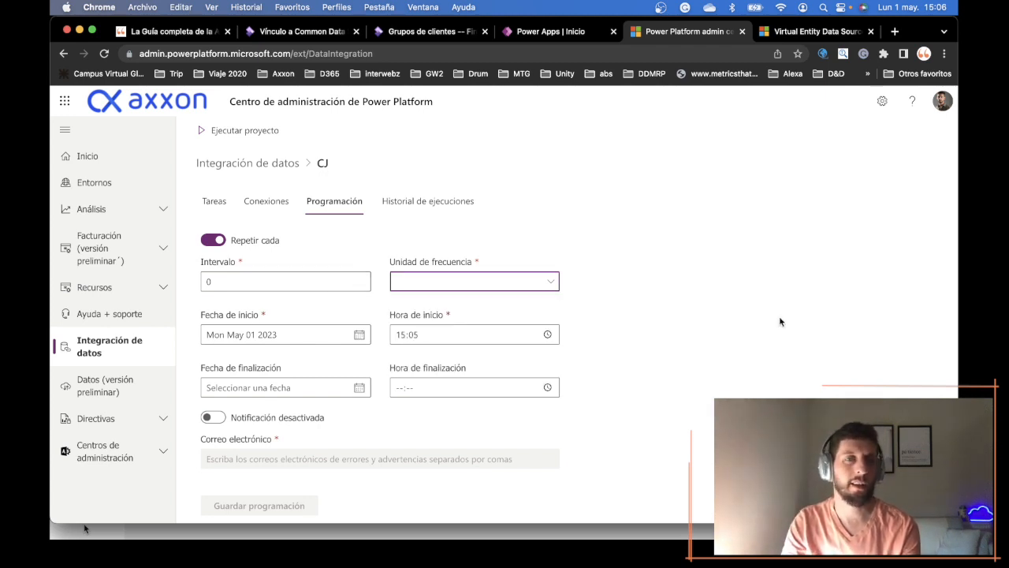
scroll(637, 325, "down", 1)
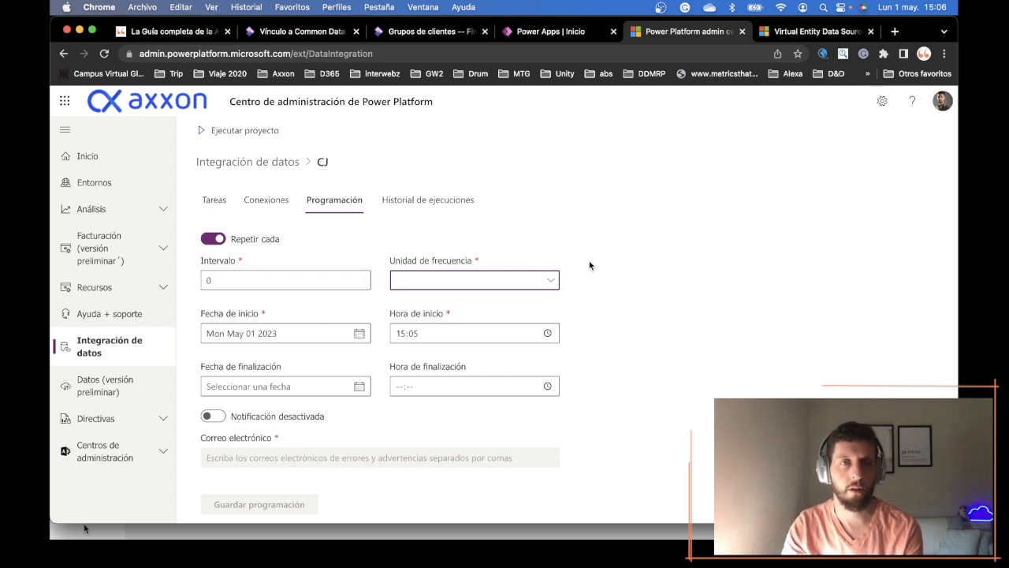
left_click(514, 285)
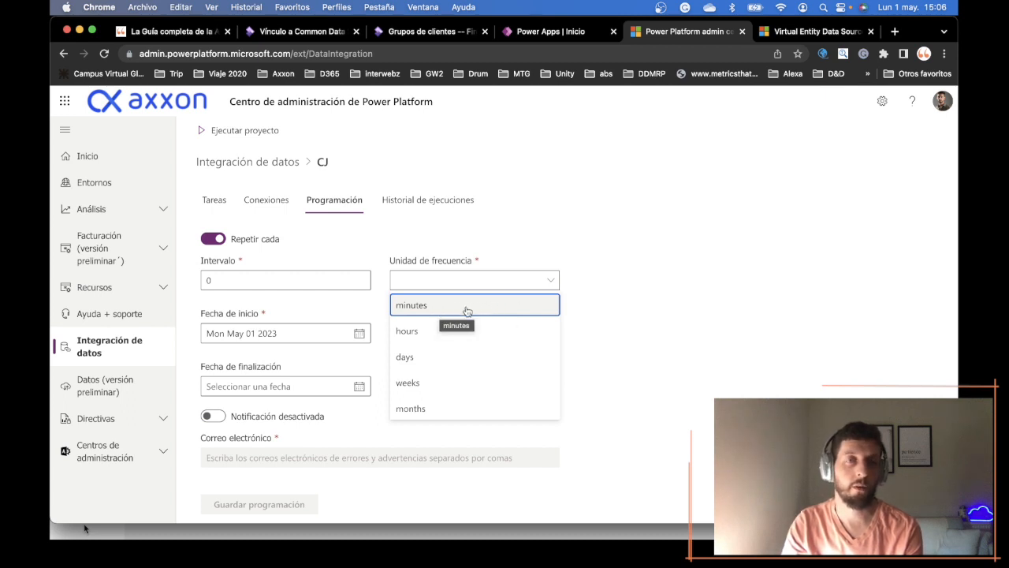
left_click(599, 314)
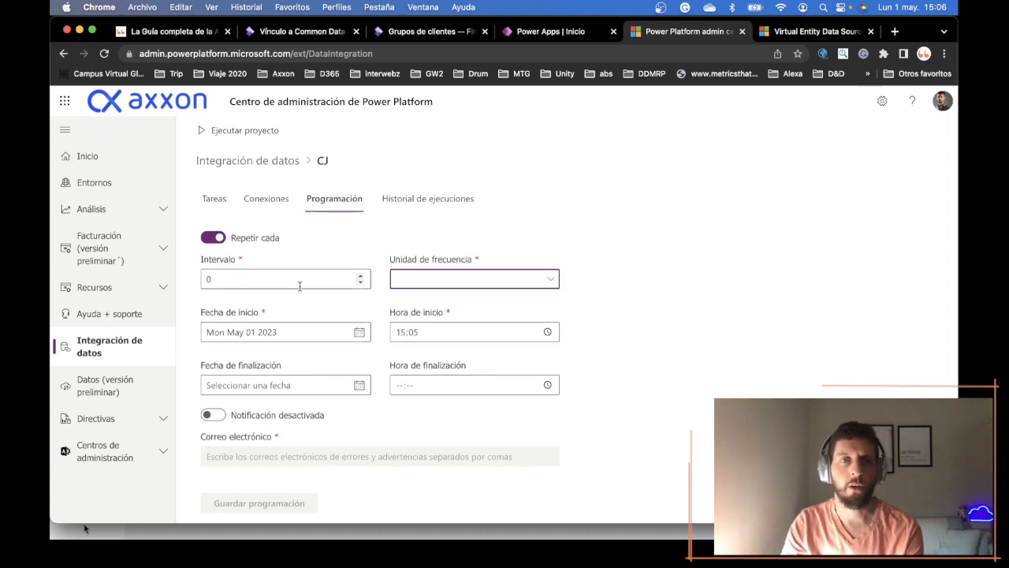
- Set the project's recurrence to an interval of 1 with hours as the frequency unit
left_click(426, 284)
left_click(446, 331)
left_click(316, 272)
type("1")
left_click_drag(314, 276, 168, 272)
type("1")
key("Tab")
- Turn on the schedule's notifications to inspect the required email field, and turn them off again
scroll(518, 356, "down", 1)
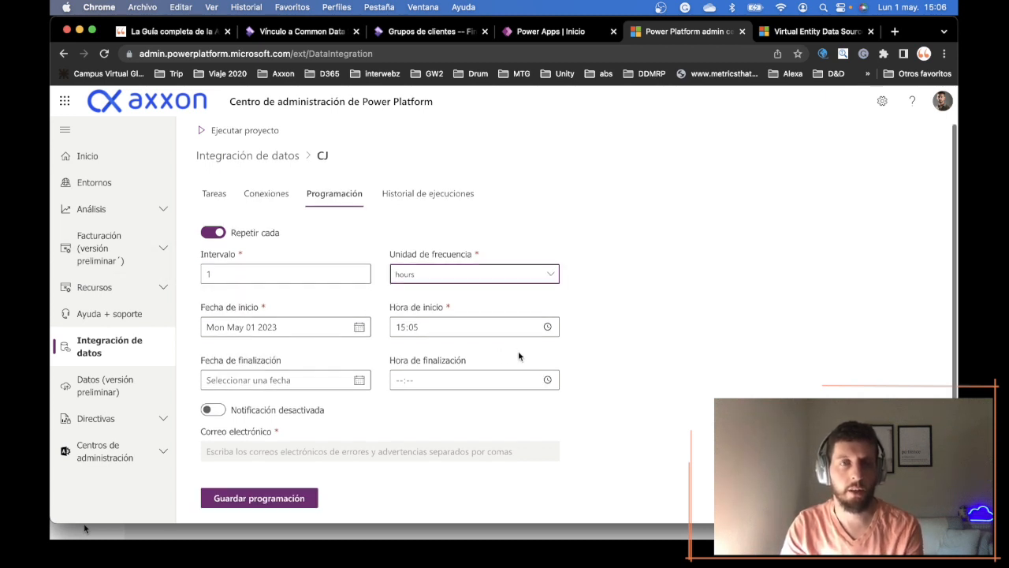
scroll(518, 356, "down", 1)
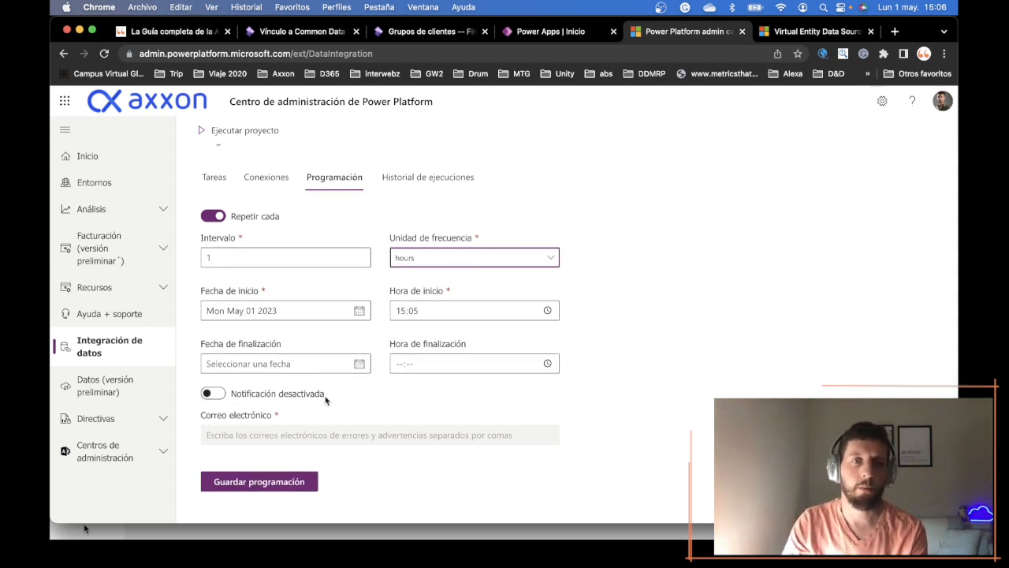
left_click(212, 394)
left_click(270, 432)
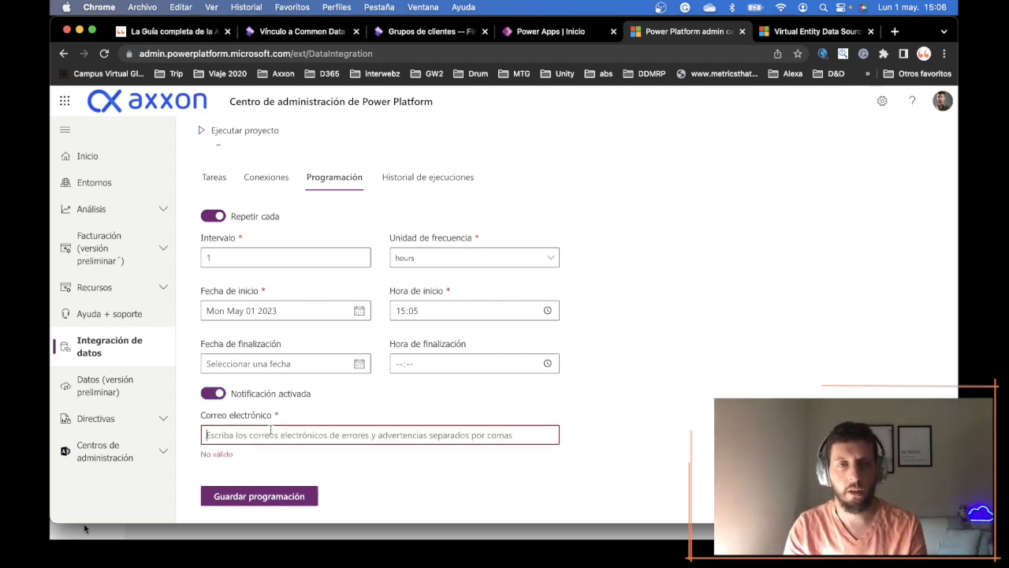
left_click(212, 392)
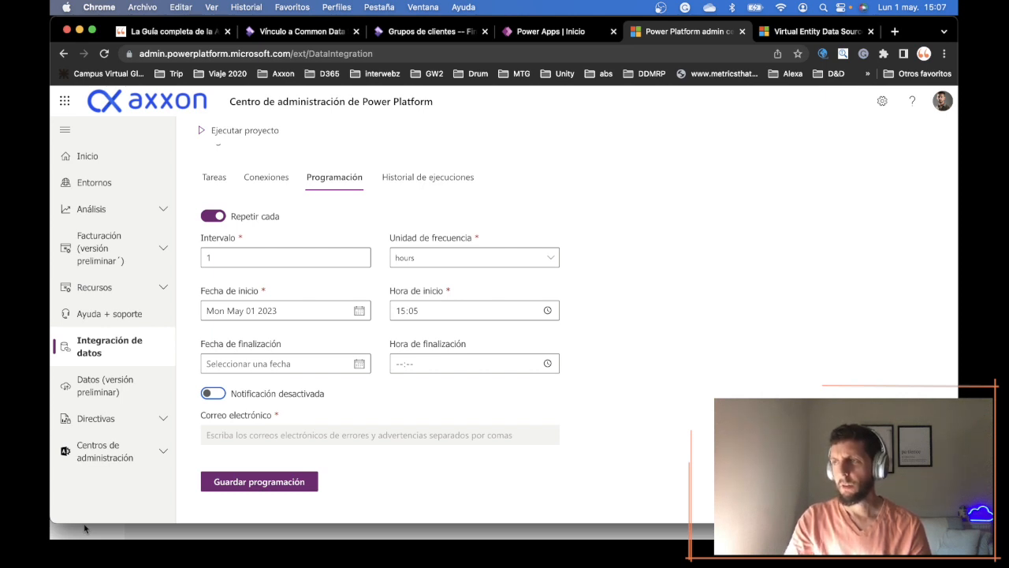
- Switch to the Consejos Dynamics blog post on "Parte 4: Manejo de errores" and review the series' topic list
left_click(84, 528)
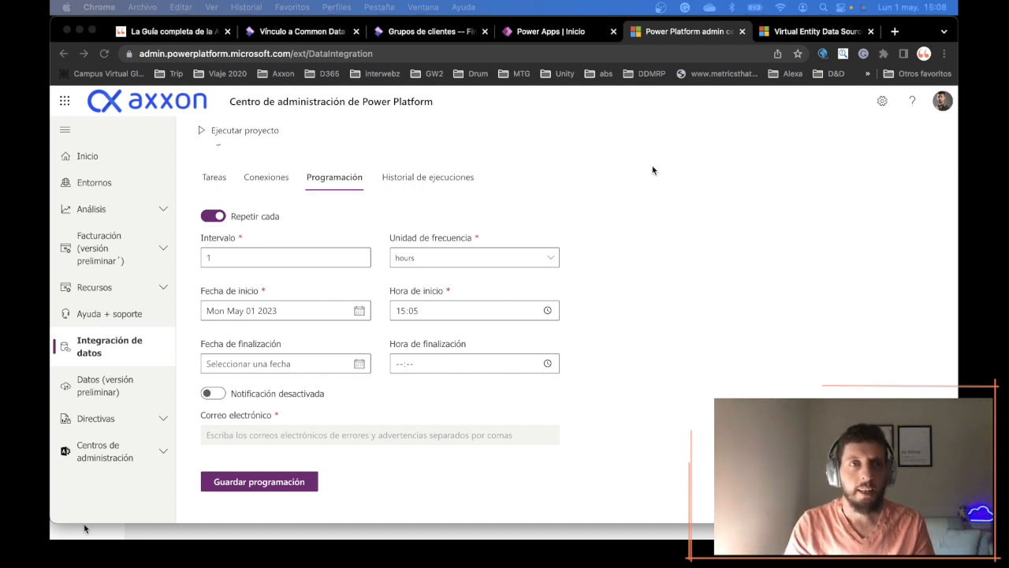
left_click(182, 36)
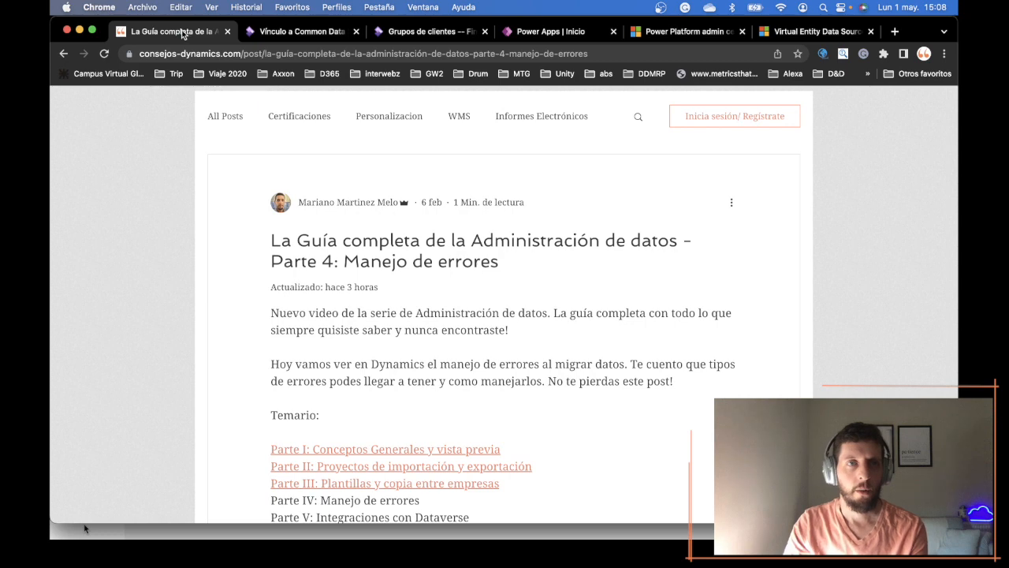
scroll(430, 281, "up", 5)
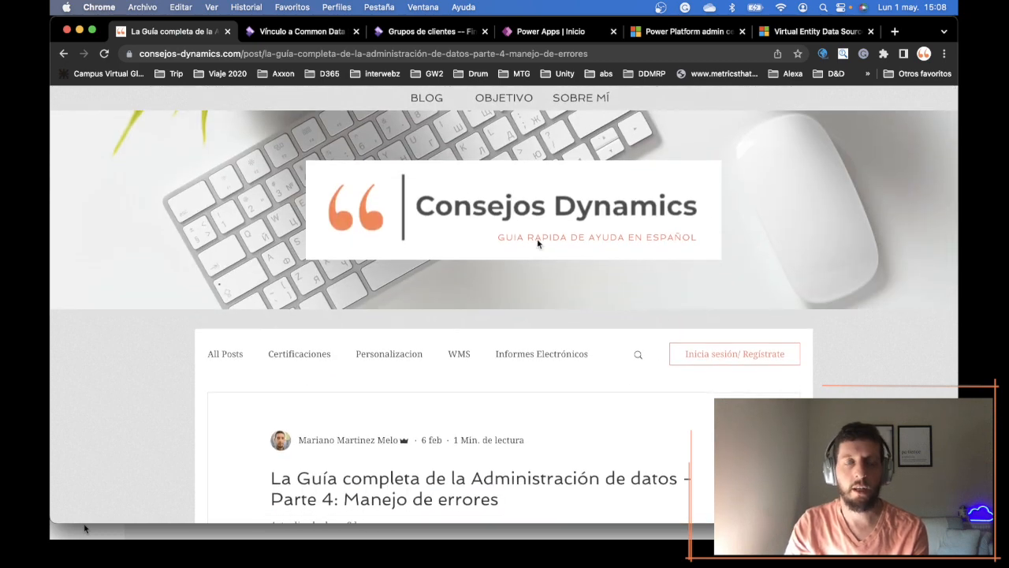
scroll(669, 295, "down", 5)
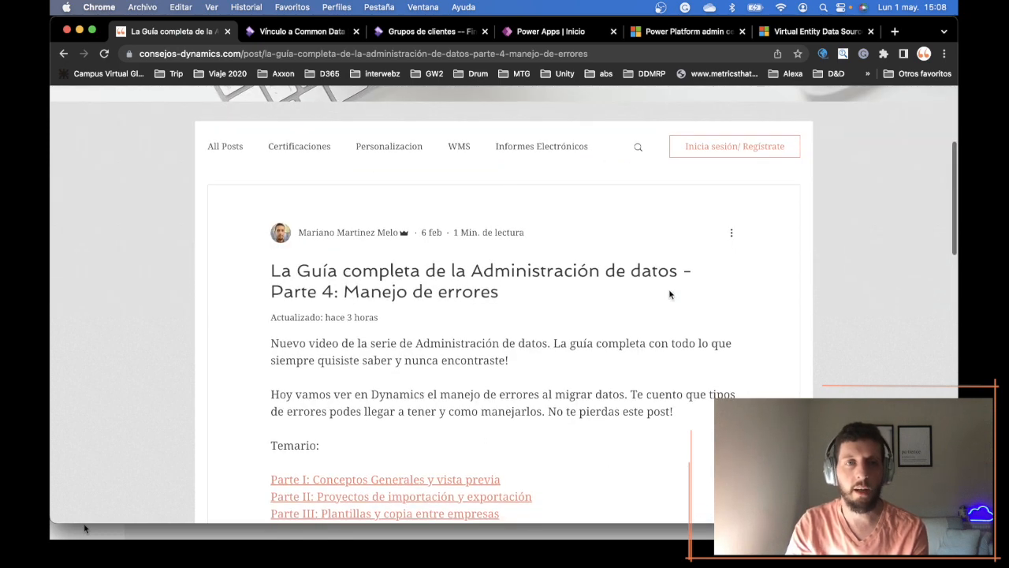
scroll(669, 295, "down", 1)
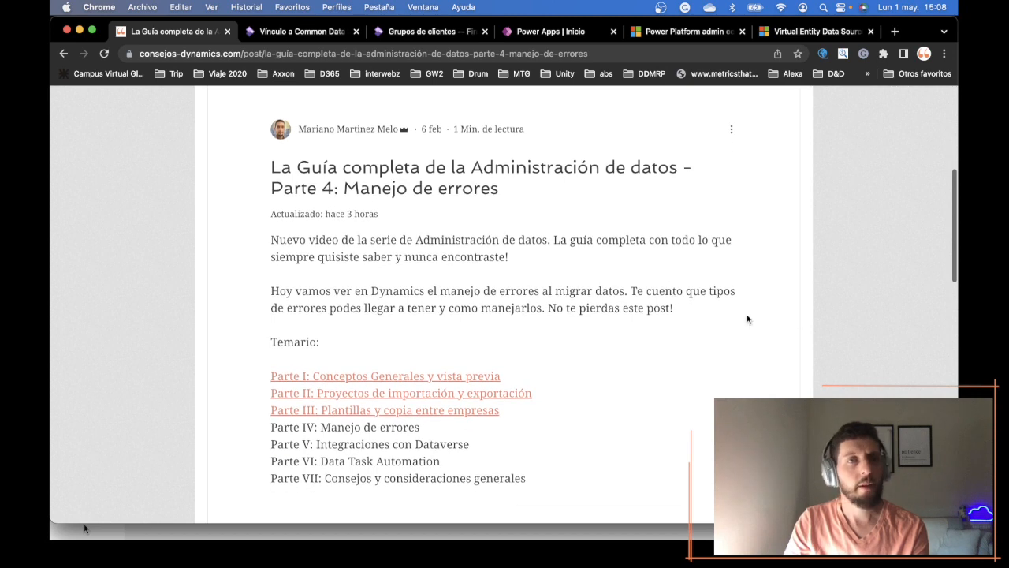